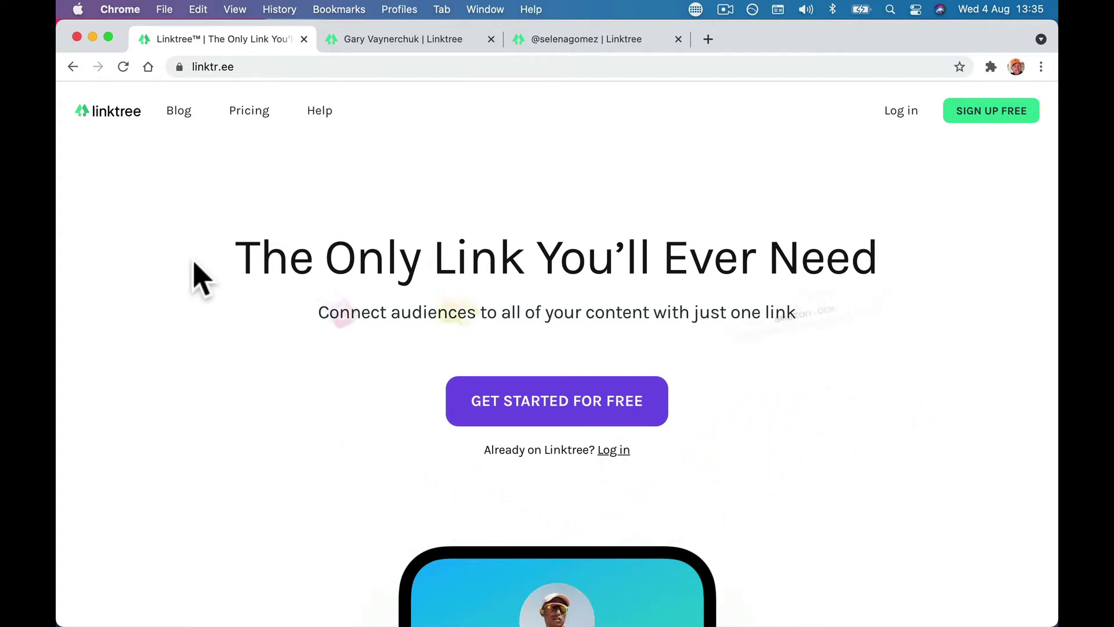
click(405, 40)
scroll(444, 318, up, 2)
scroll(444, 318, up, 2)
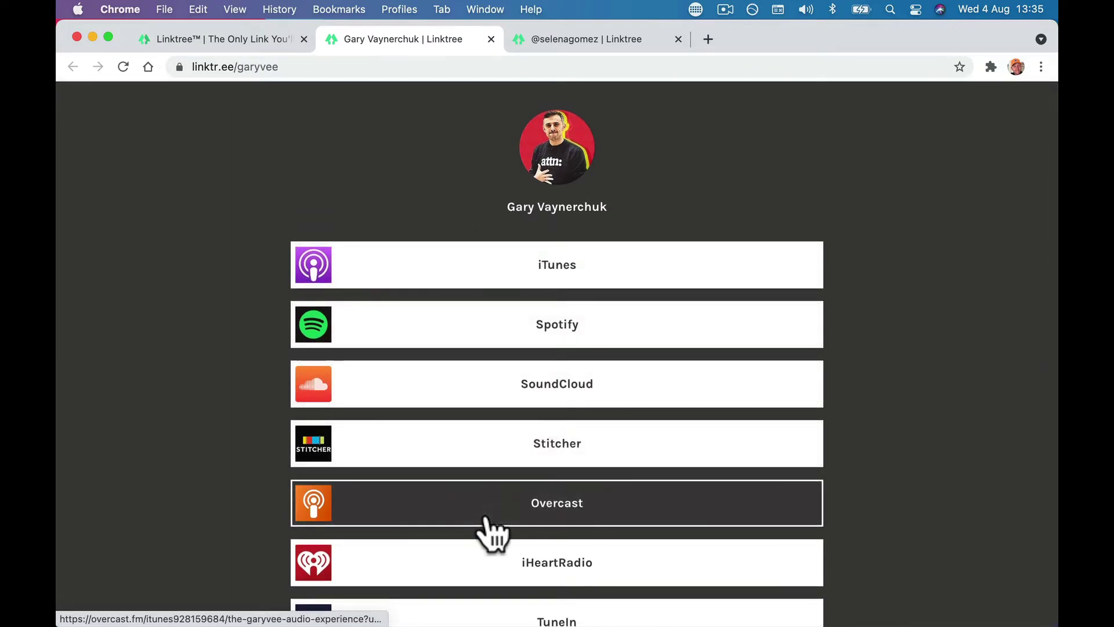
click(613, 51)
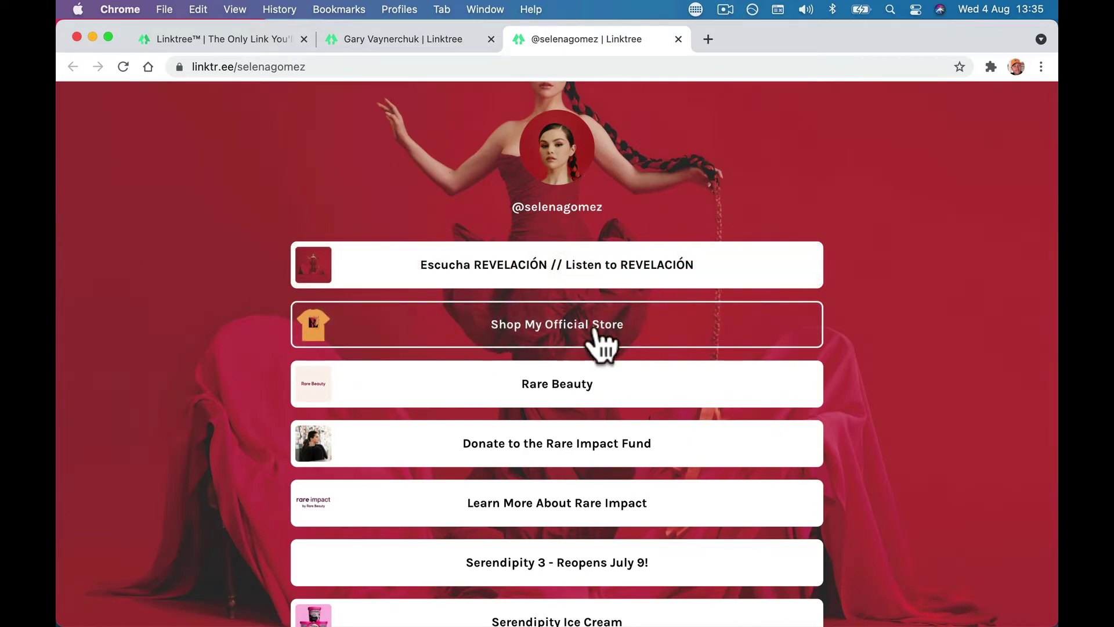
scroll(653, 338, down, 1)
scroll(657, 338, down, 1)
scroll(659, 343, down, 2)
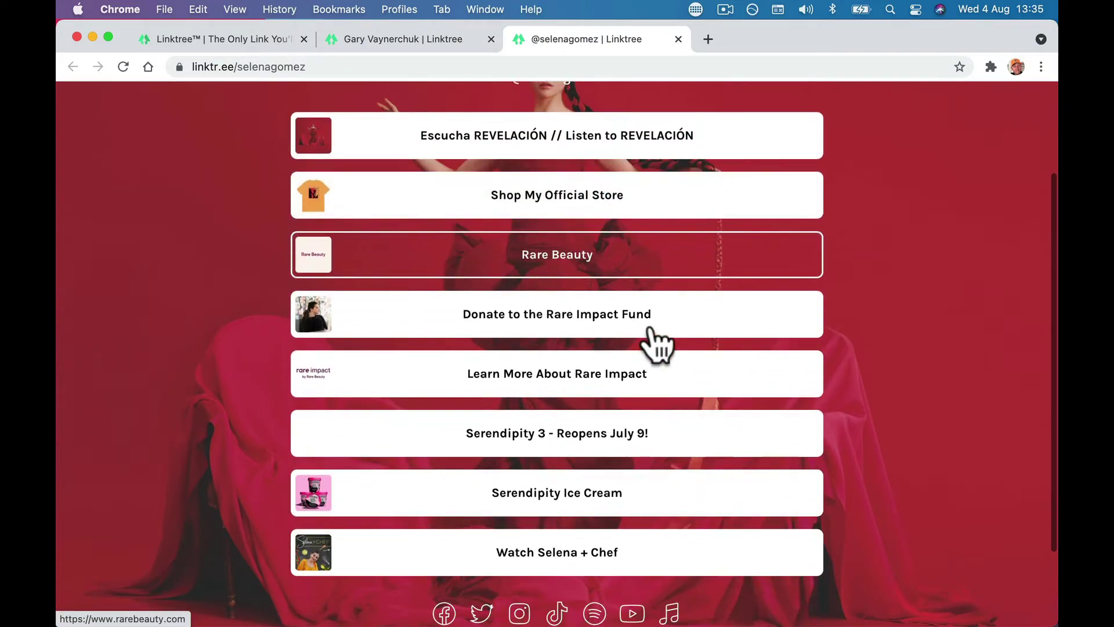
scroll(557, 393, down, 1)
scroll(577, 472, down, 2)
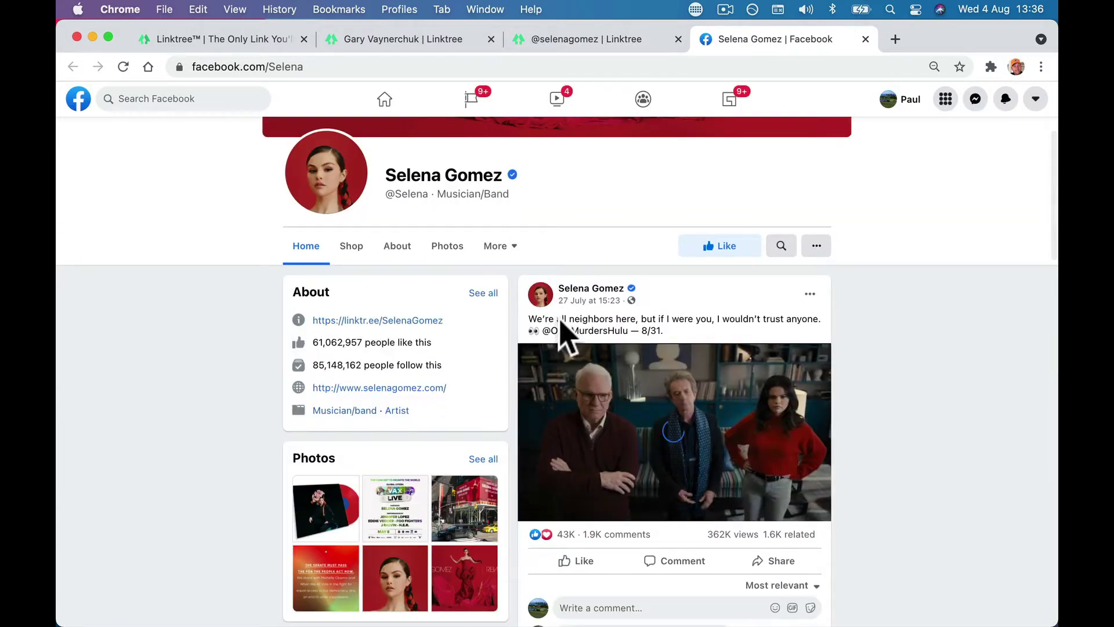
scroll(670, 456, down, 2)
scroll(470, 362, up, 3)
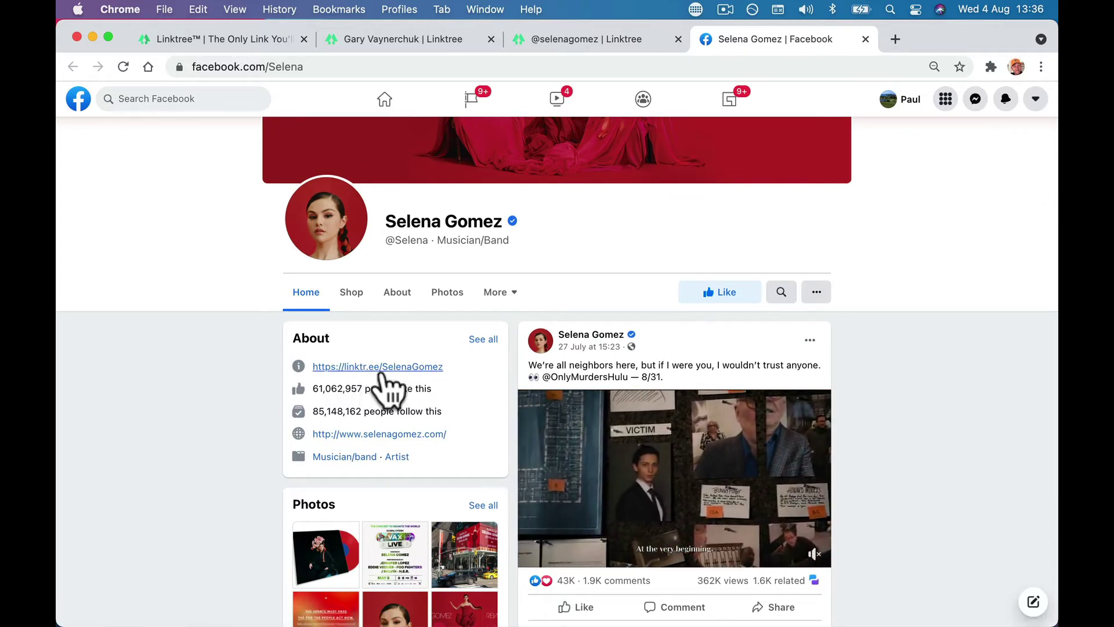
Open the linktr.ee link from the musician's Facebook About section.
click(410, 385)
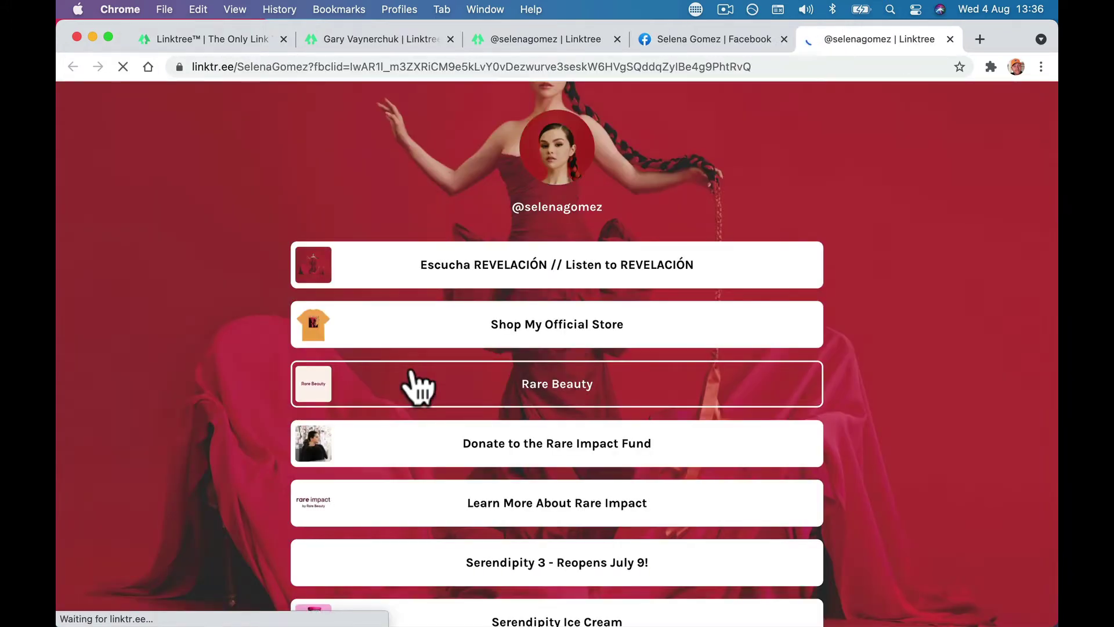
scroll(537, 228, down, 2)
scroll(537, 229, down, 1)
scroll(540, 231, down, 3)
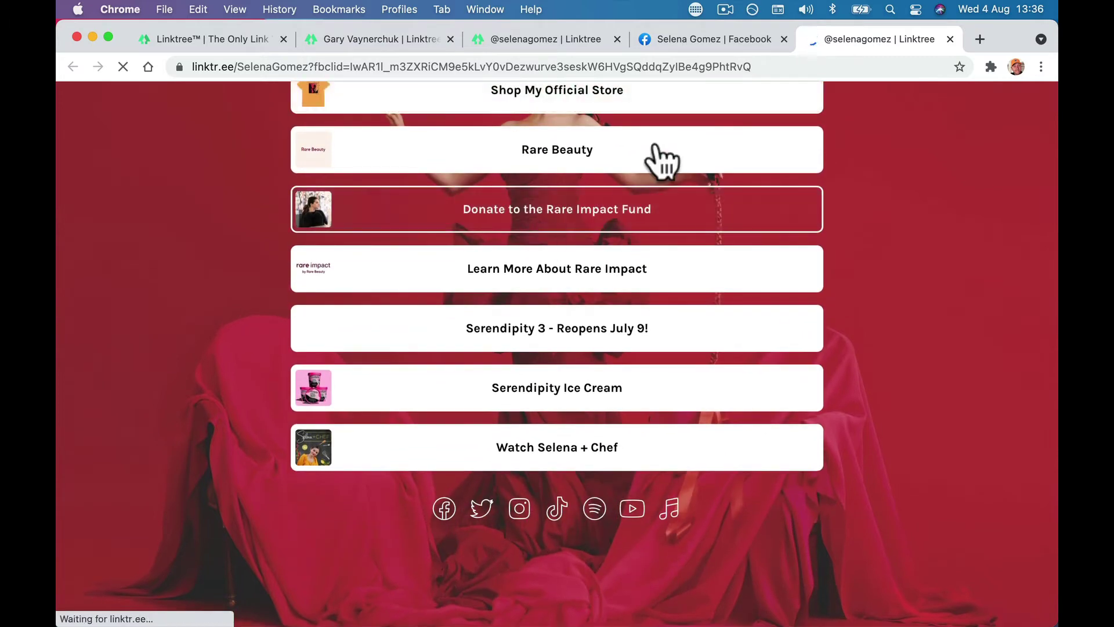
scroll(586, 191, up, 3)
scroll(587, 192, up, 2)
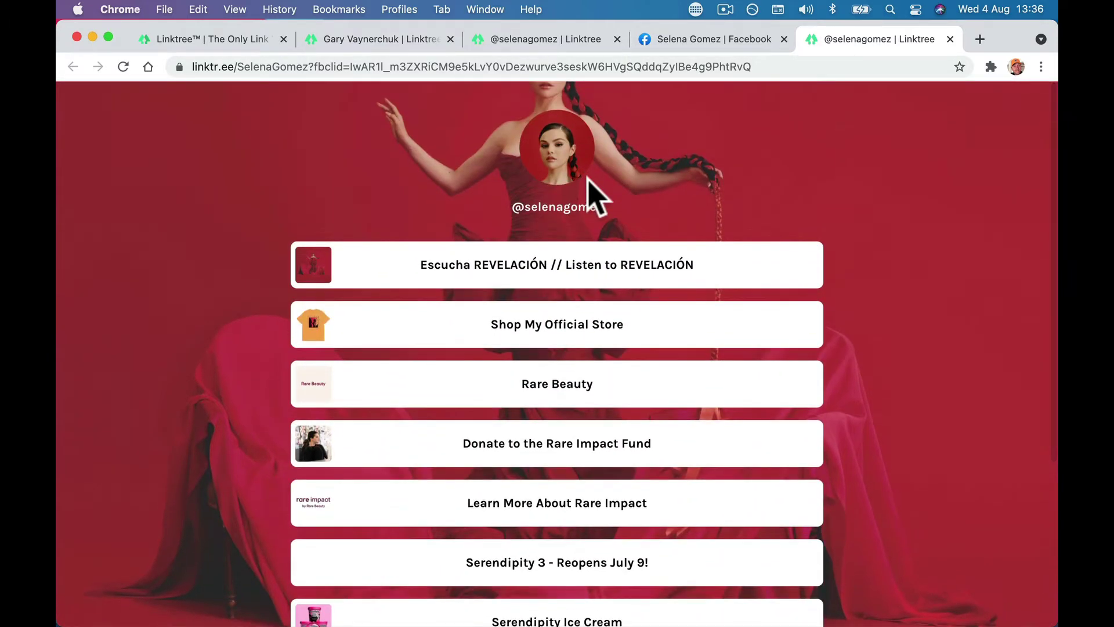
Close the extra tabs and compare PRO, Free and Enterprise prices billed annually and monthly.
key(super+w)
key(super+w)
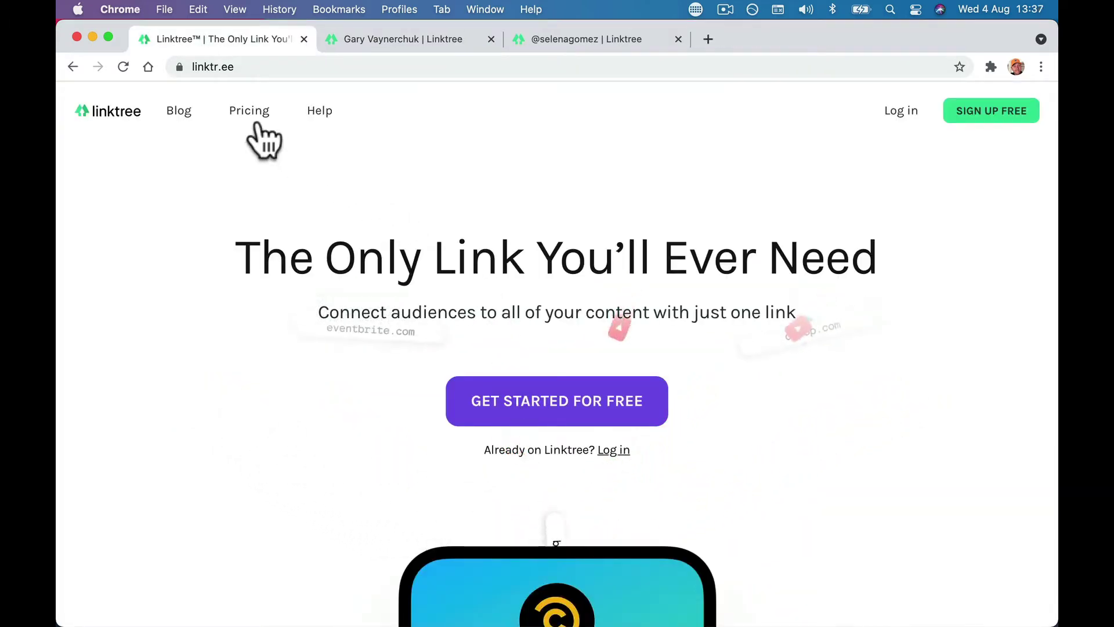
click(253, 121)
scroll(400, 401, down, 3)
scroll(348, 419, down, 1)
click(599, 157)
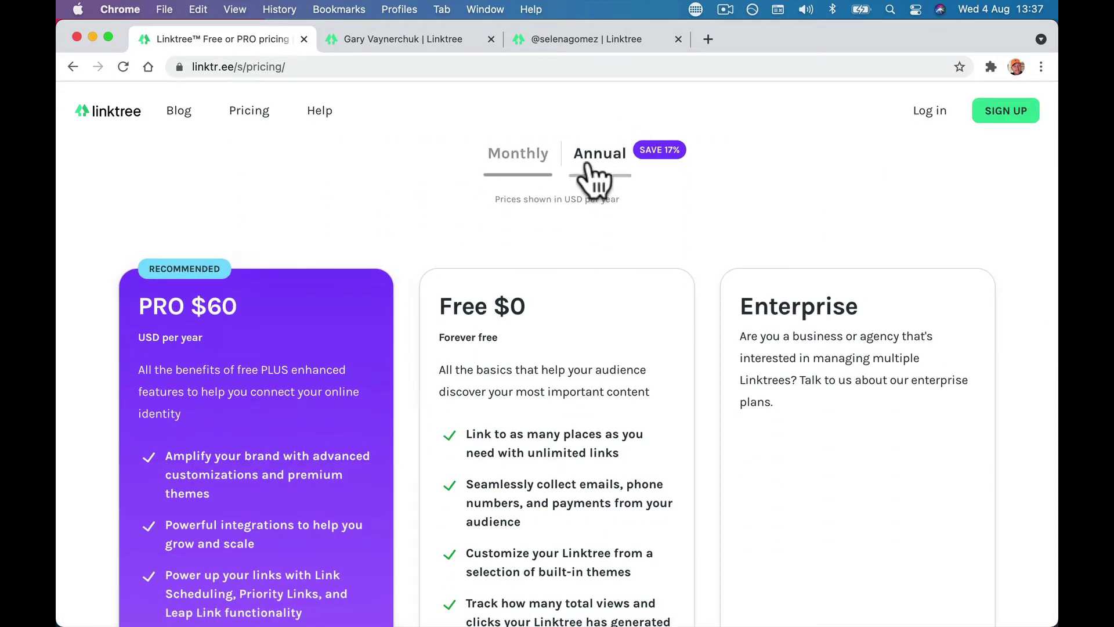
scroll(348, 291, down, 1)
scroll(352, 291, down, 1)
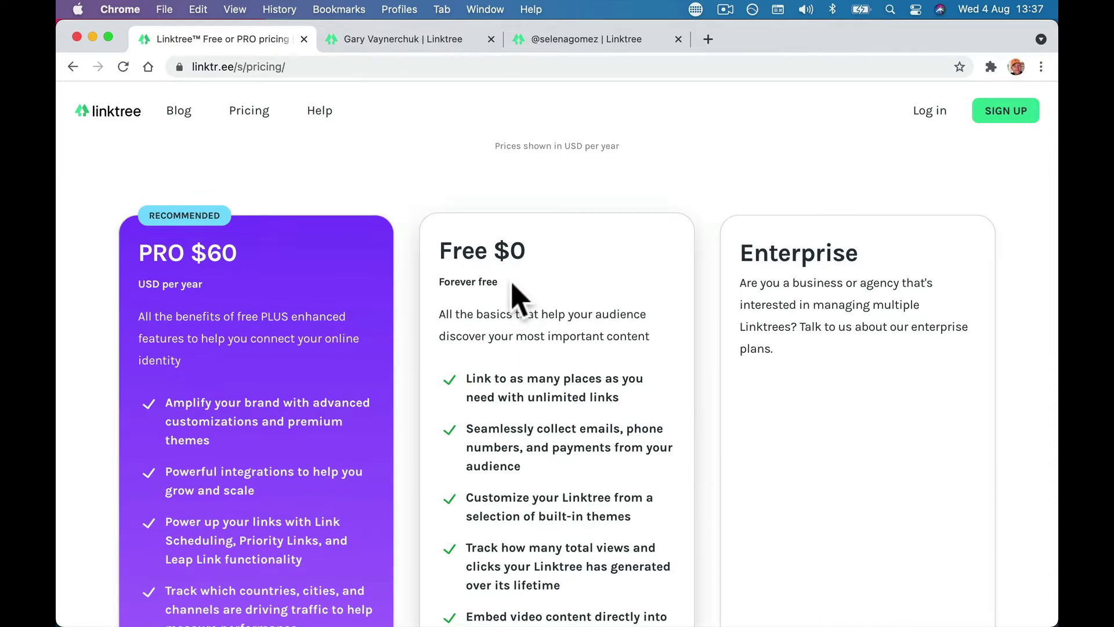
scroll(514, 291, up, 2)
click(523, 219)
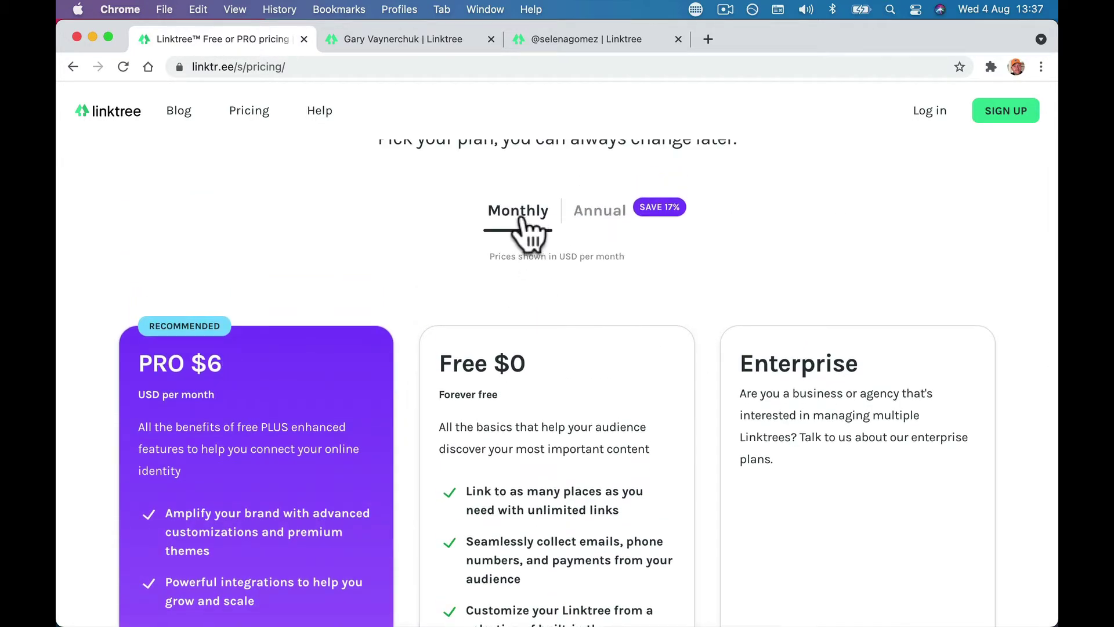
click(605, 213)
scroll(509, 235, up, 2)
scroll(509, 240, up, 1)
click(251, 113)
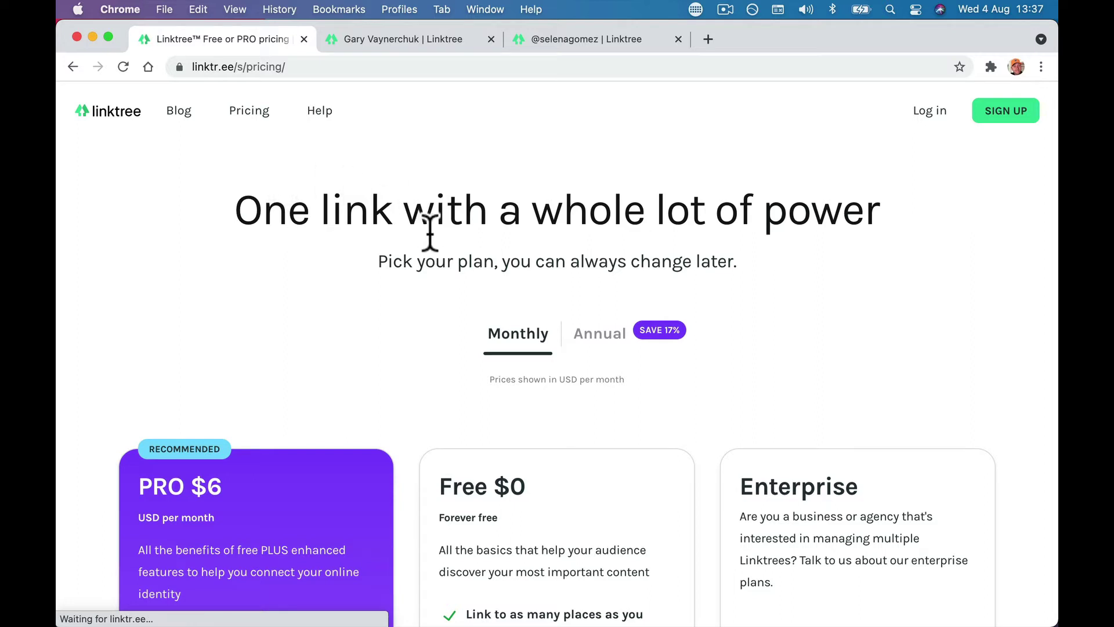
Start the free sign-up form, enter the e-mail and clear the taken username.
click(1003, 115)
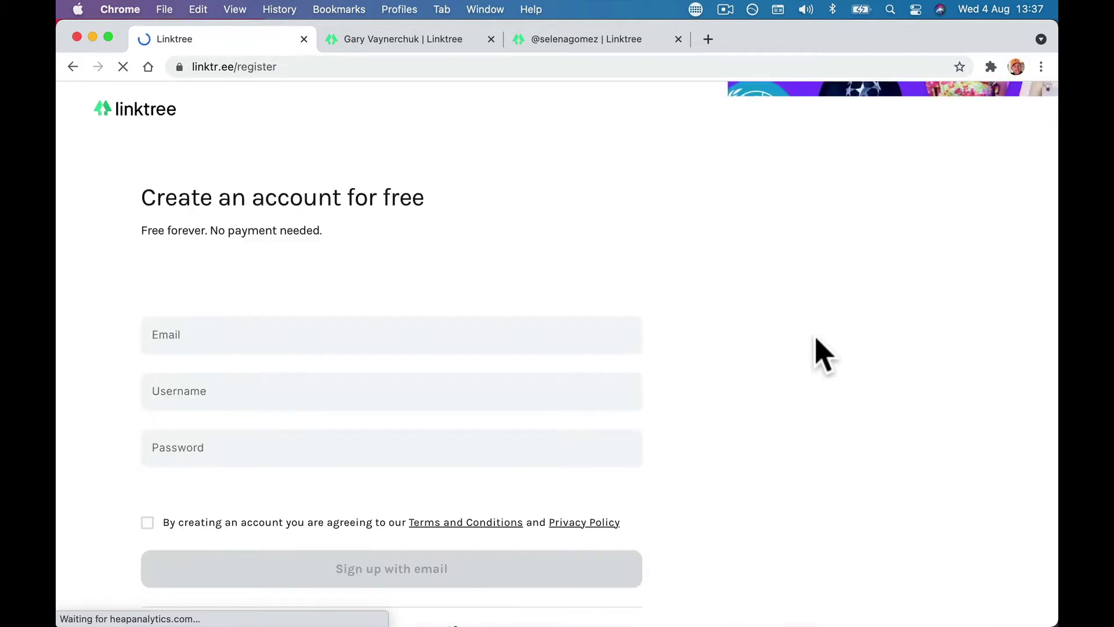
click(428, 335)
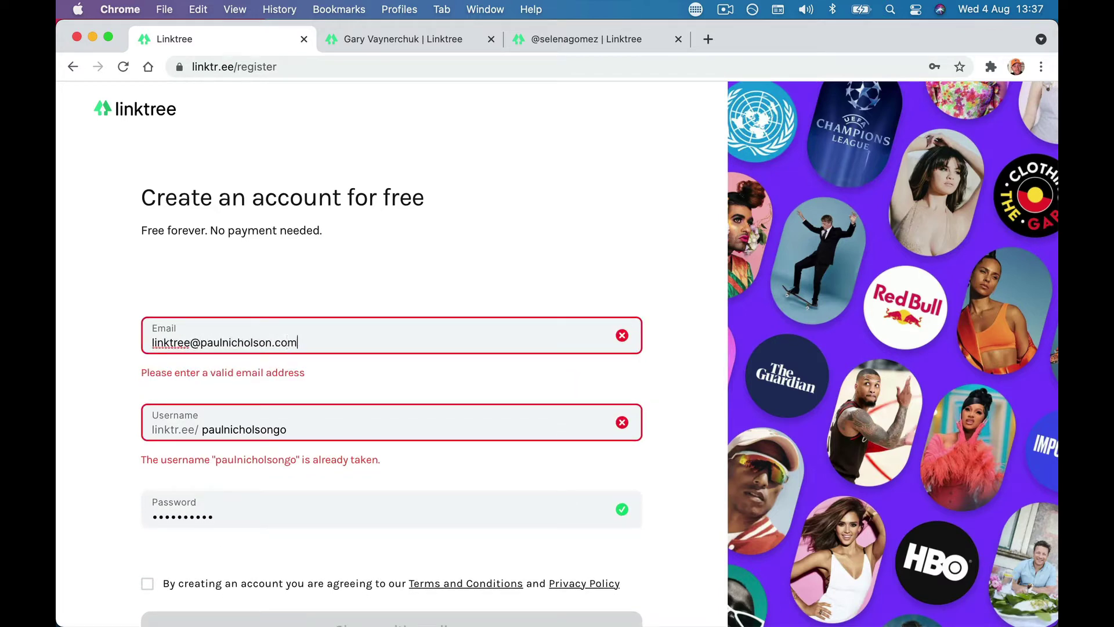
key(BackSpace)
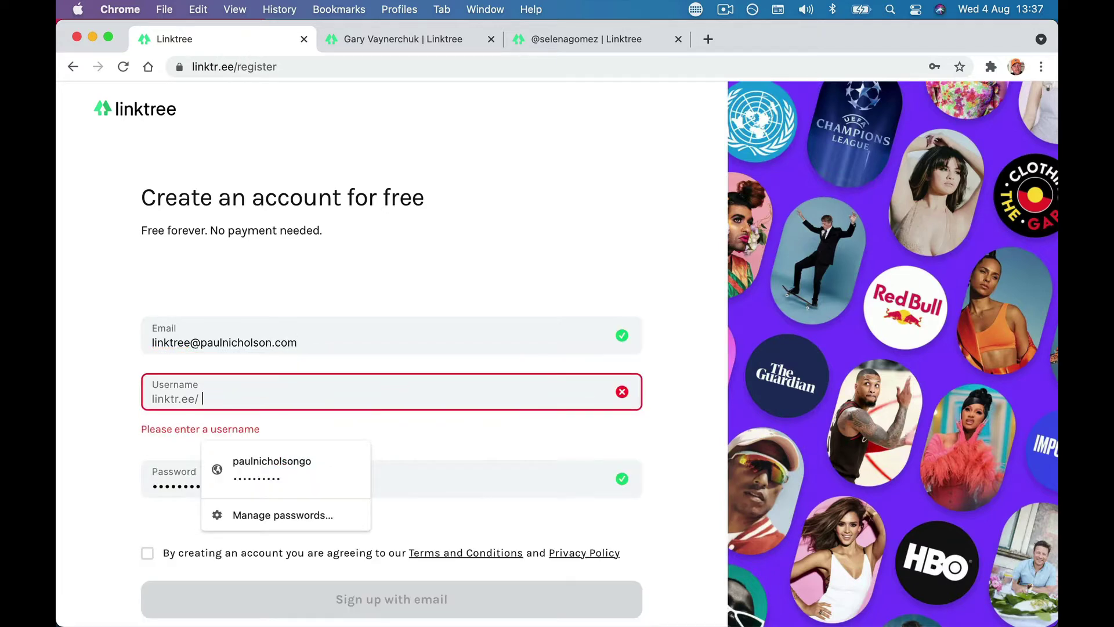
click(119, 439)
Enter a new short username, keep the password, accept the terms and submit.
click(228, 399)
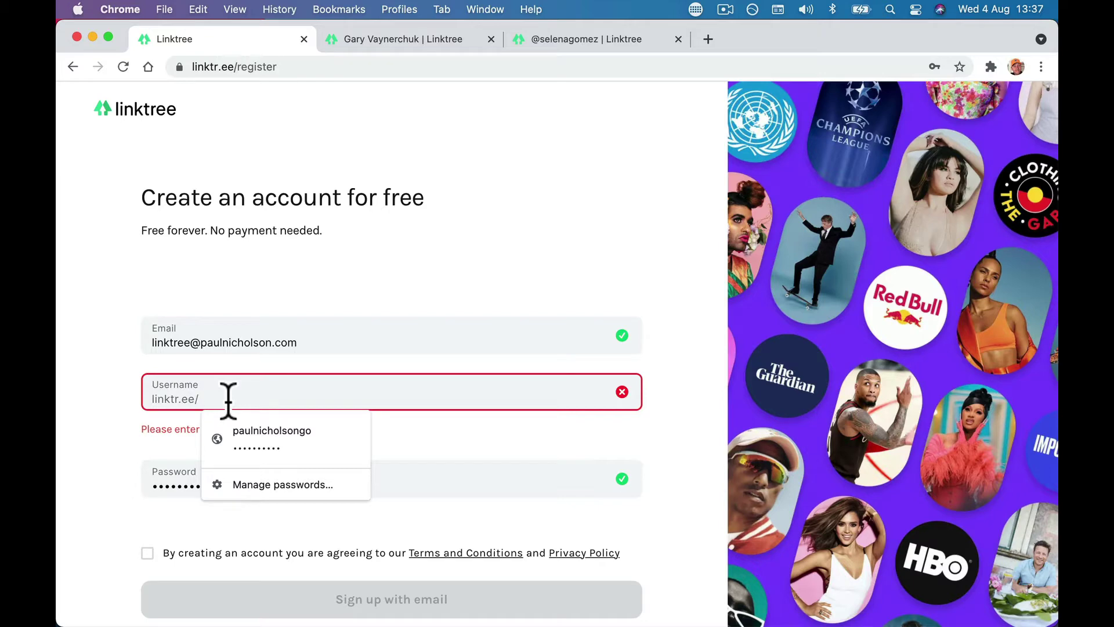
text(p)
key(BackSpace)
key(BackSpace)
key(BackSpace)
key(BackSpace)
text(pnuk)
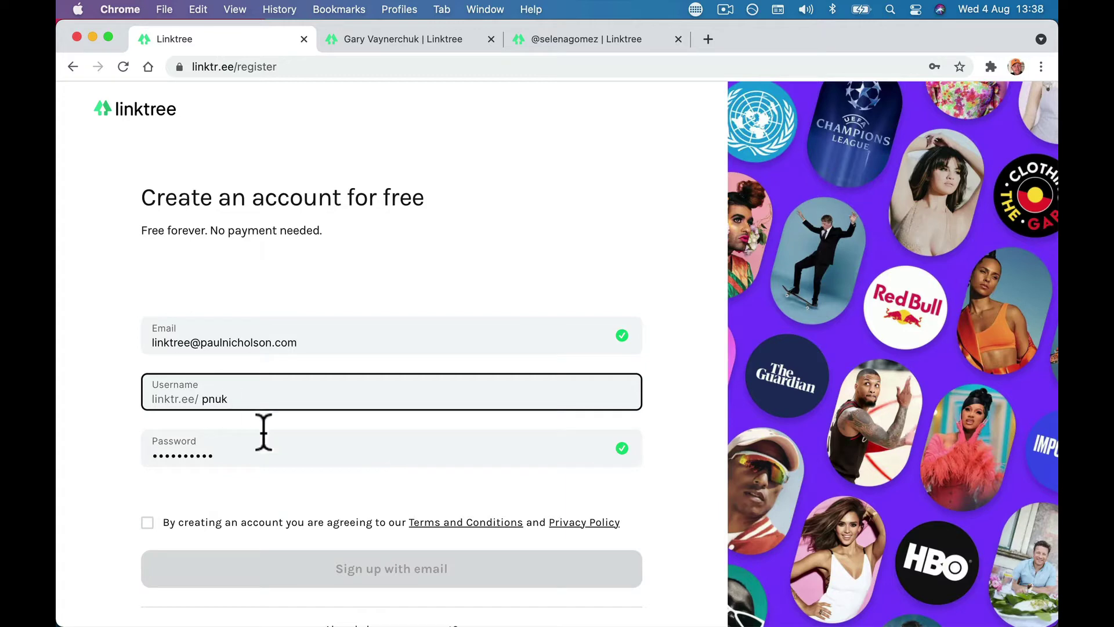
click(264, 446)
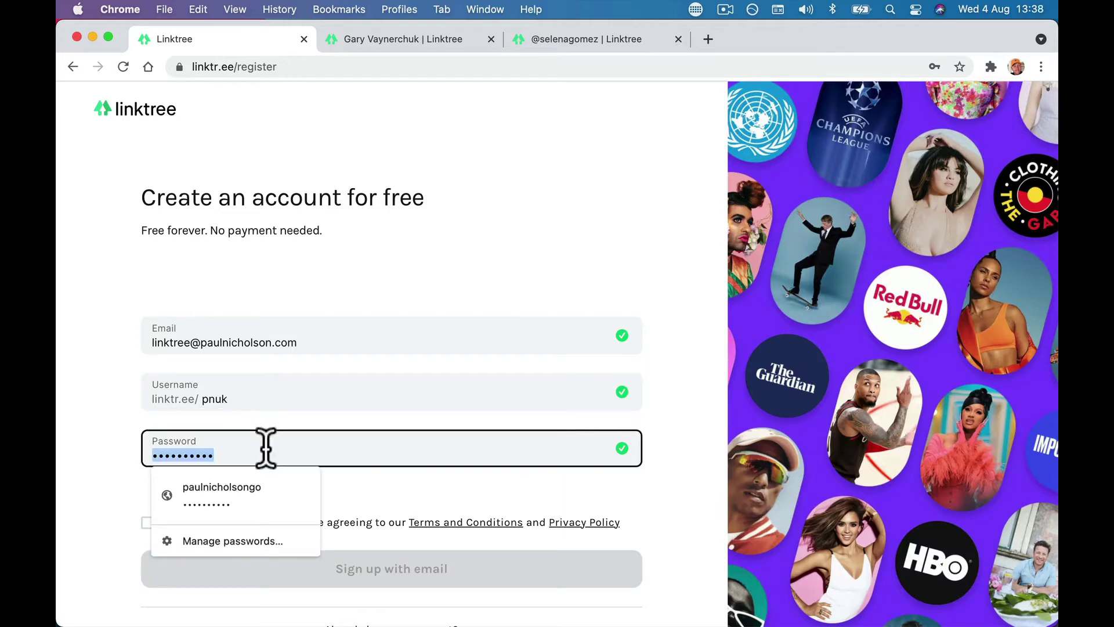
click(278, 426)
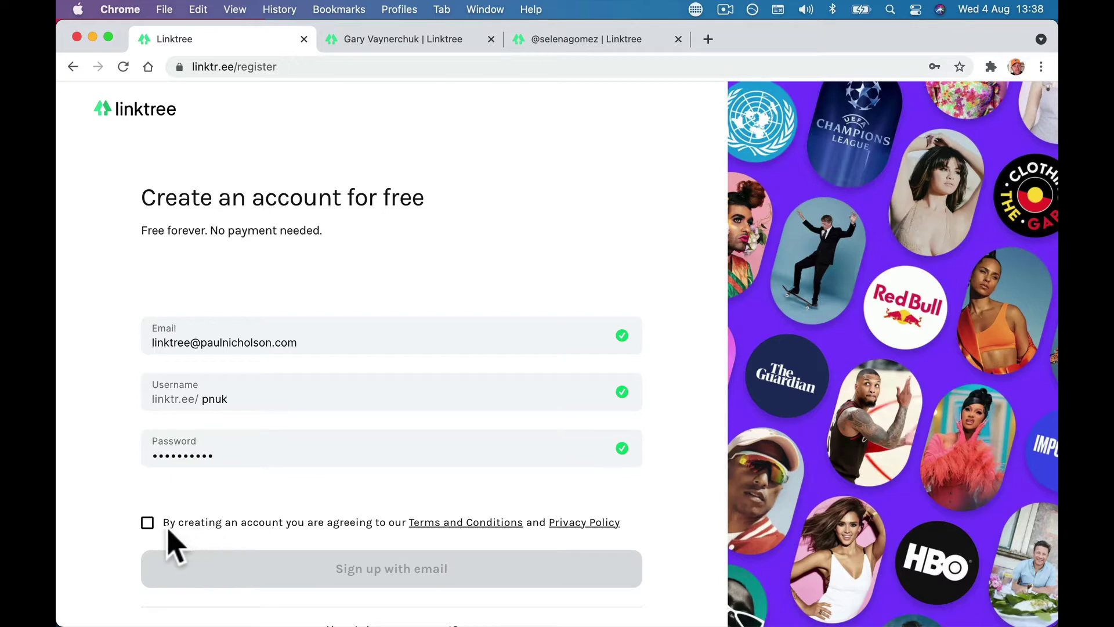
click(143, 526)
click(264, 576)
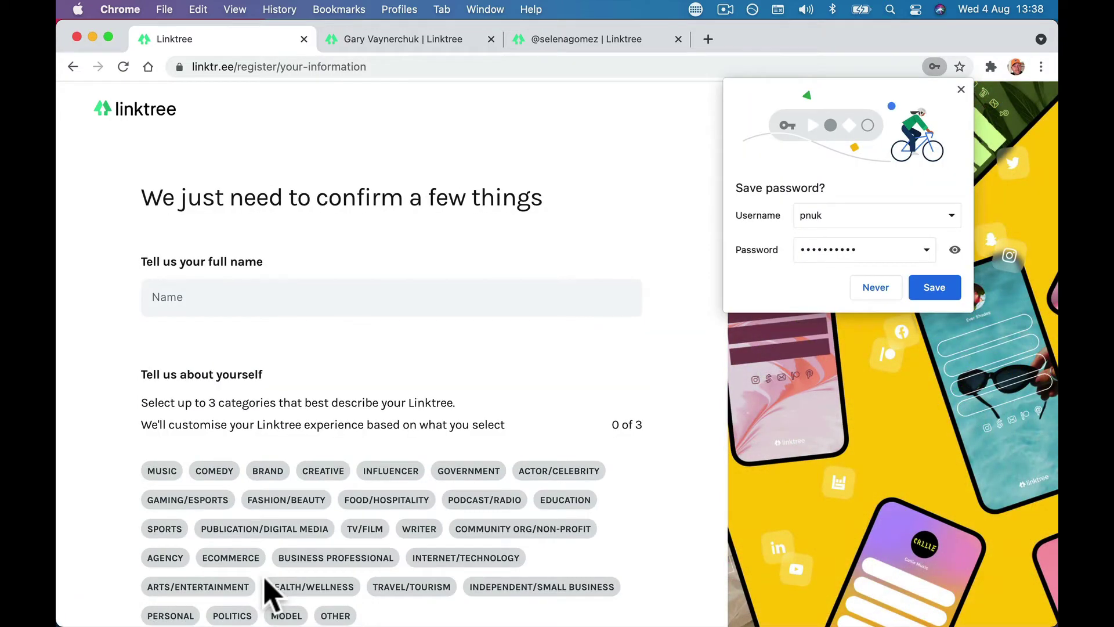
Enter the full name, pick the Education category and tick reCAPTCHA.
click(961, 90)
click(415, 296)
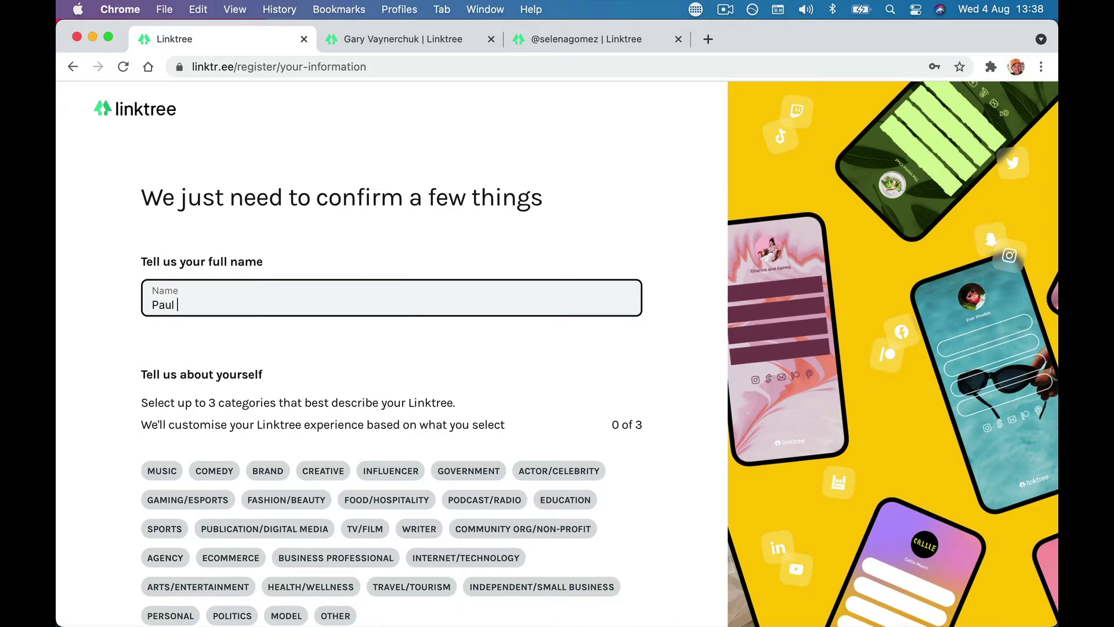
scroll(435, 357, down, 3)
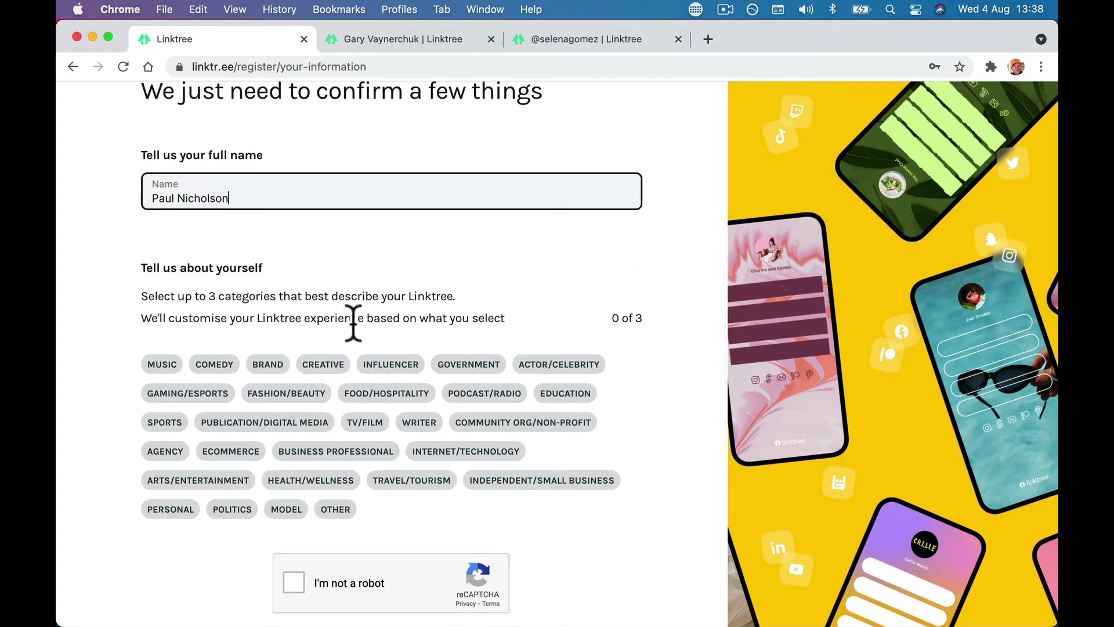
scroll(383, 505, down, 1)
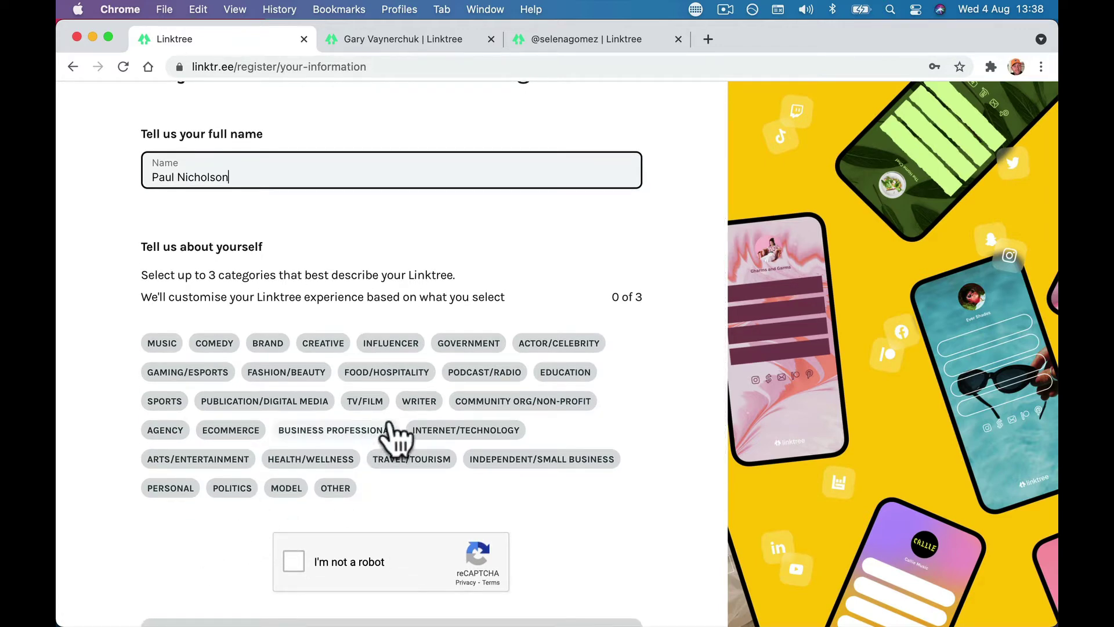
click(561, 374)
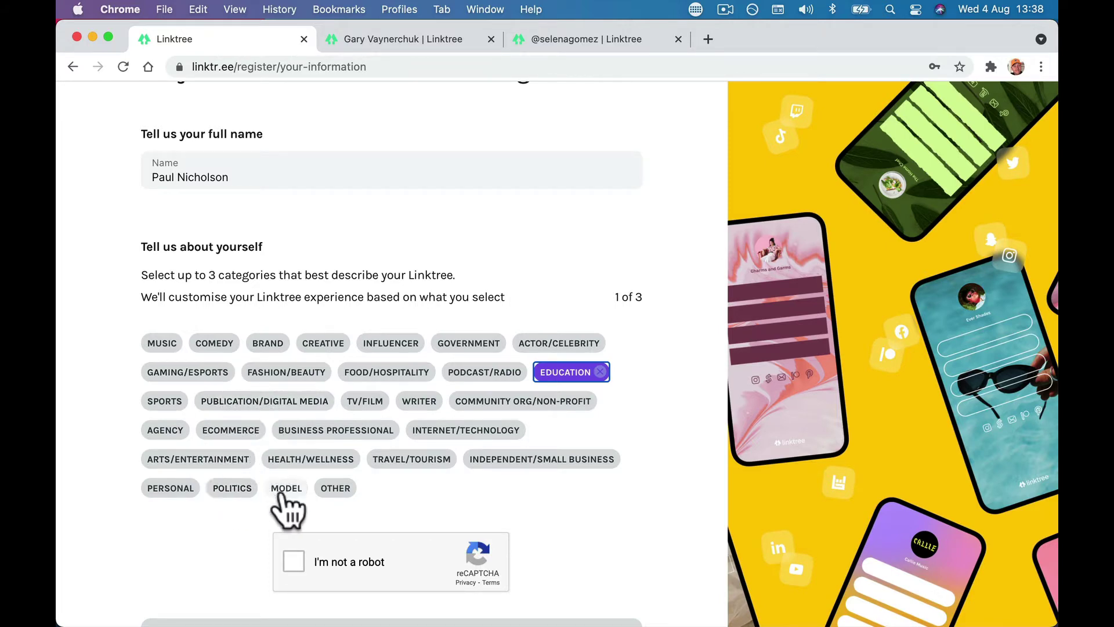
click(299, 559)
scroll(331, 500, down, 3)
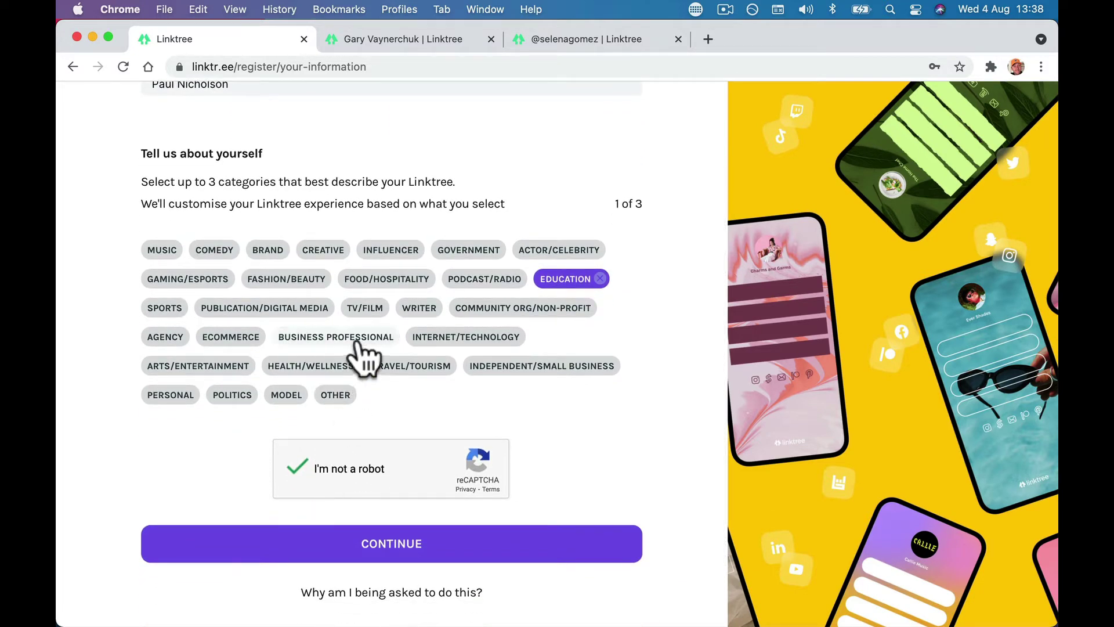
Add the Creative and Influencer categories, continue, and choose the Free $0 plan.
click(338, 253)
click(404, 253)
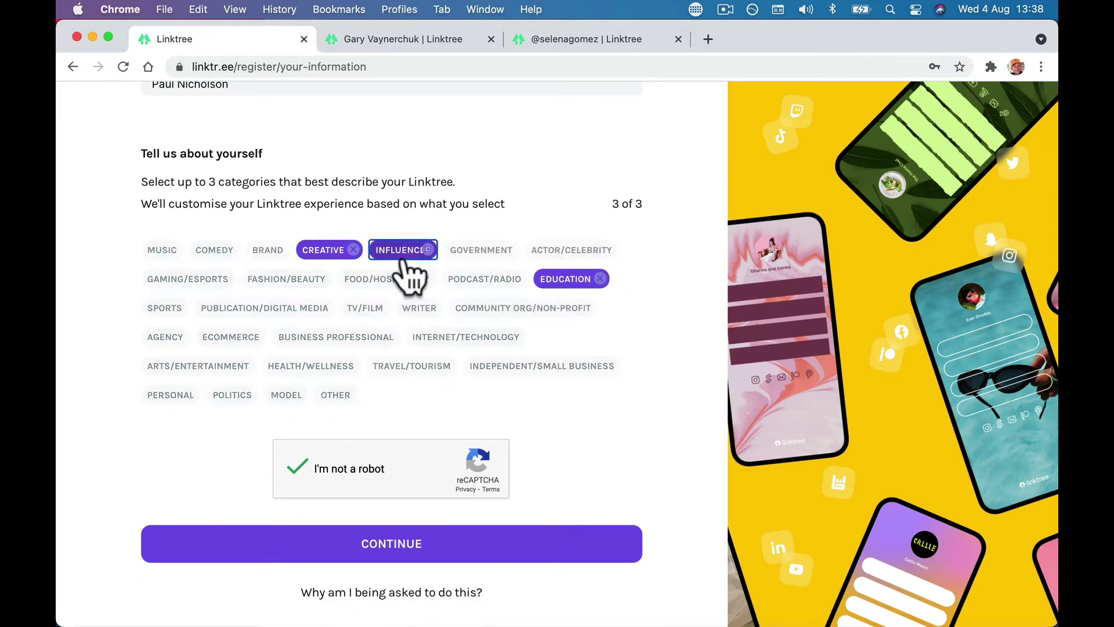
click(350, 535)
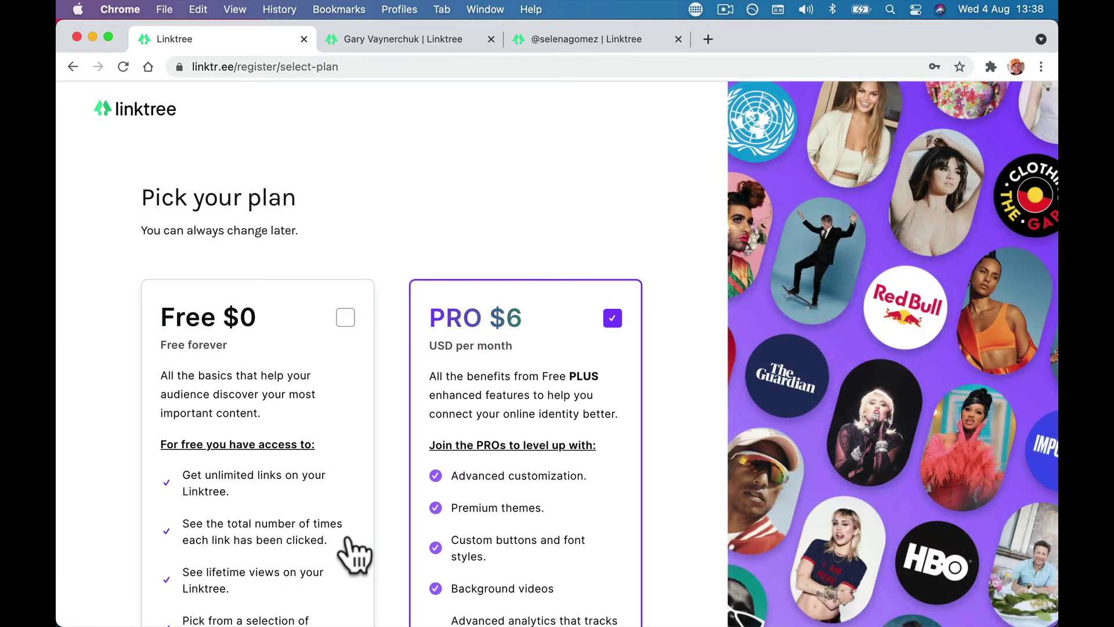
click(360, 390)
scroll(373, 427, down, 3)
scroll(373, 429, down, 3)
scroll(373, 428, down, 3)
click(344, 550)
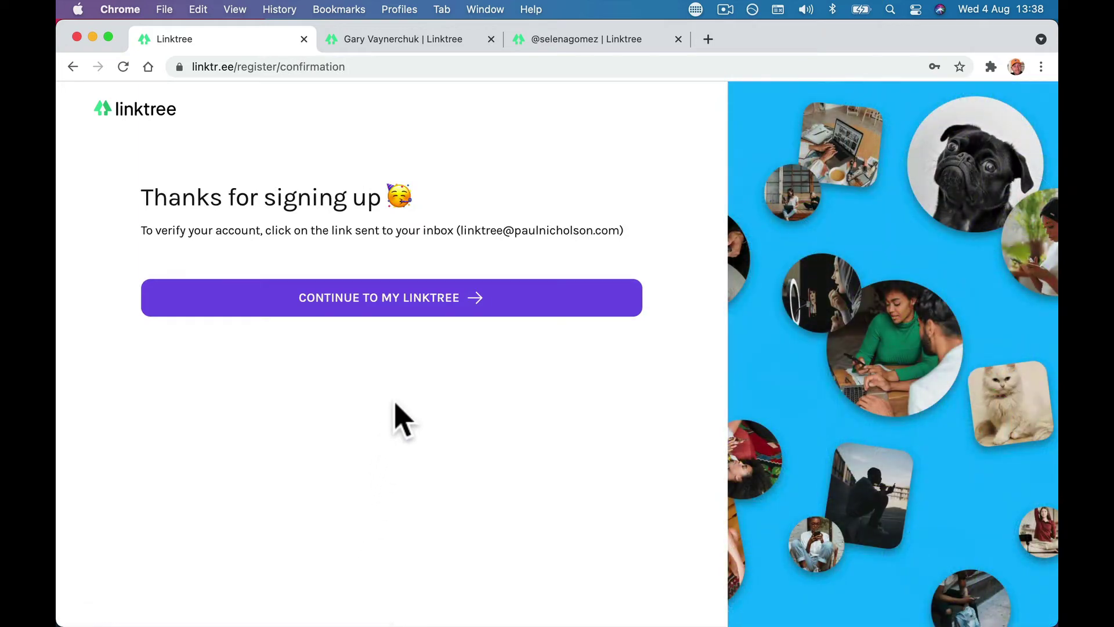
Verify the pnuk account through the link in Linktree's e-mail and return to the dashboard.
click(399, 313)
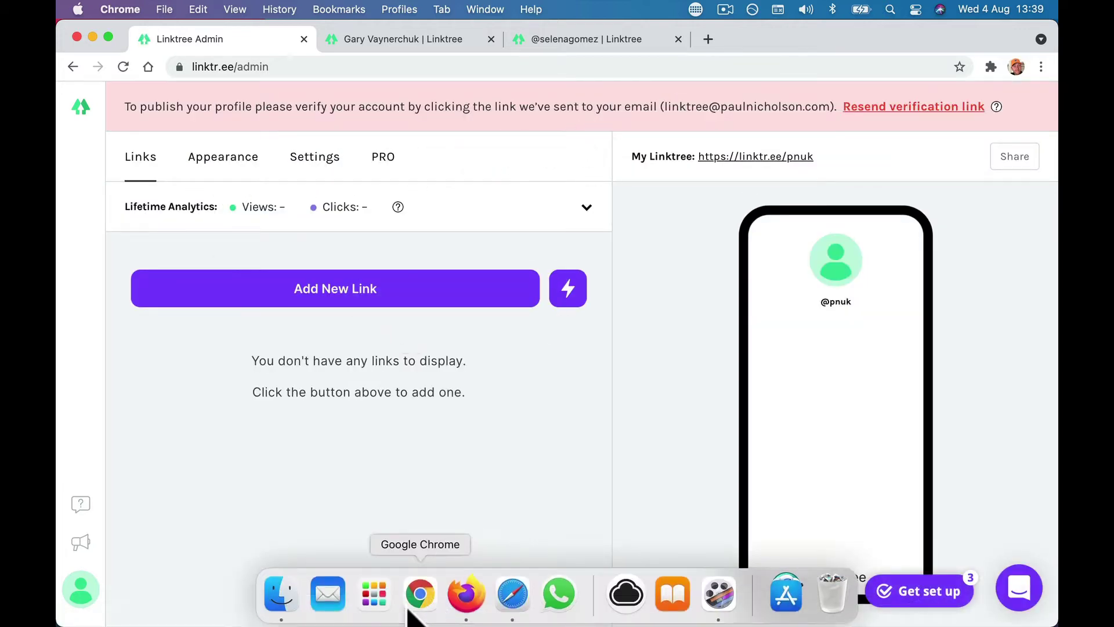
click(329, 618)
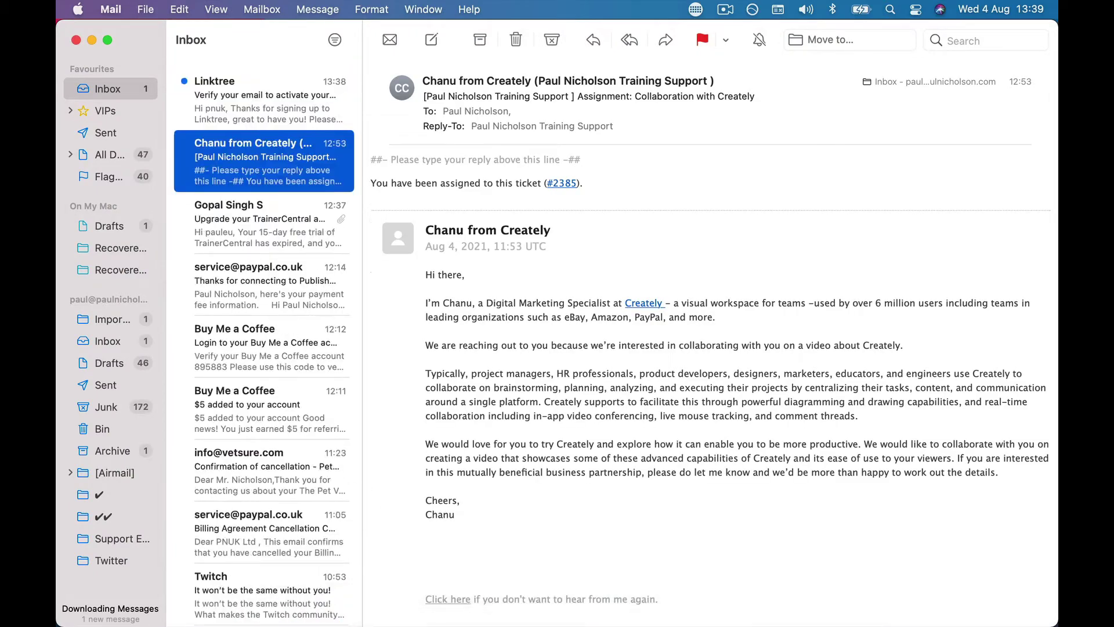
click(420, 593)
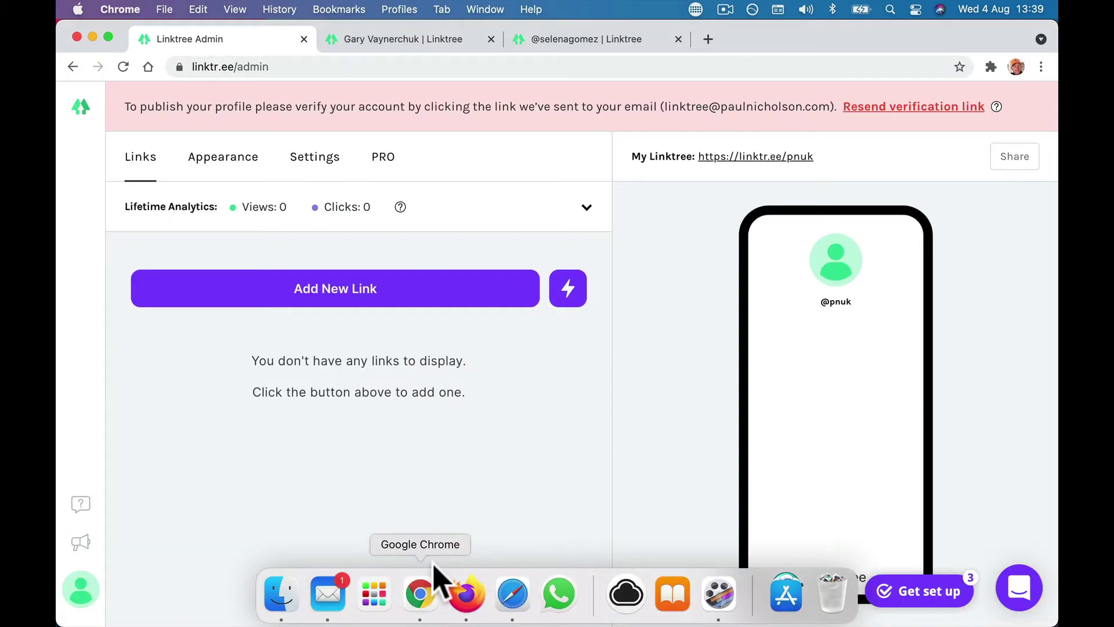
click(329, 592)
click(268, 111)
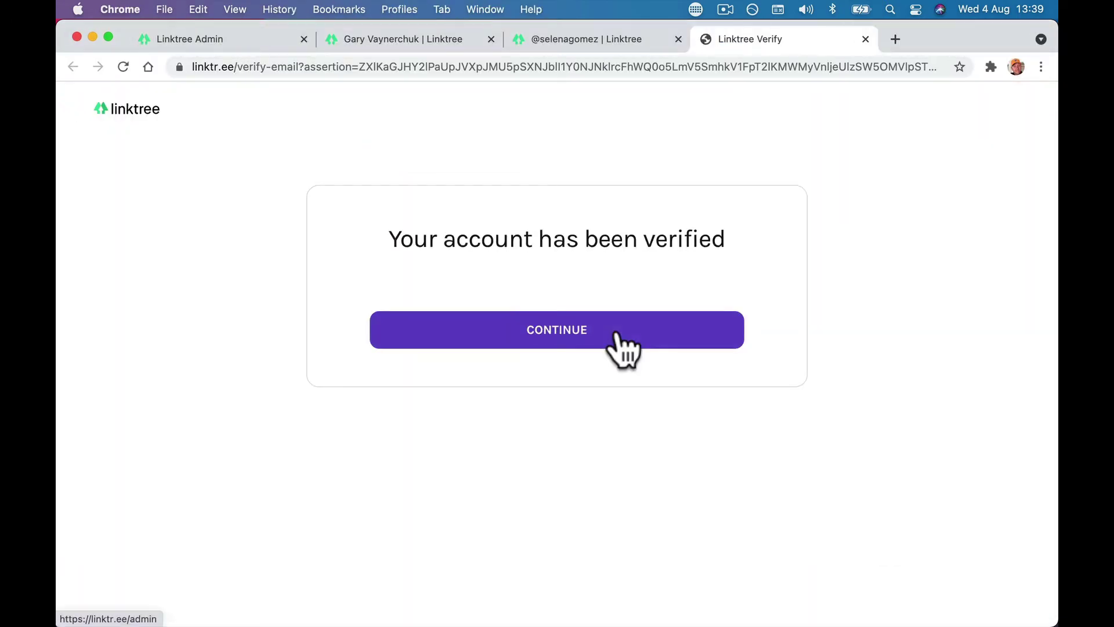
click(617, 333)
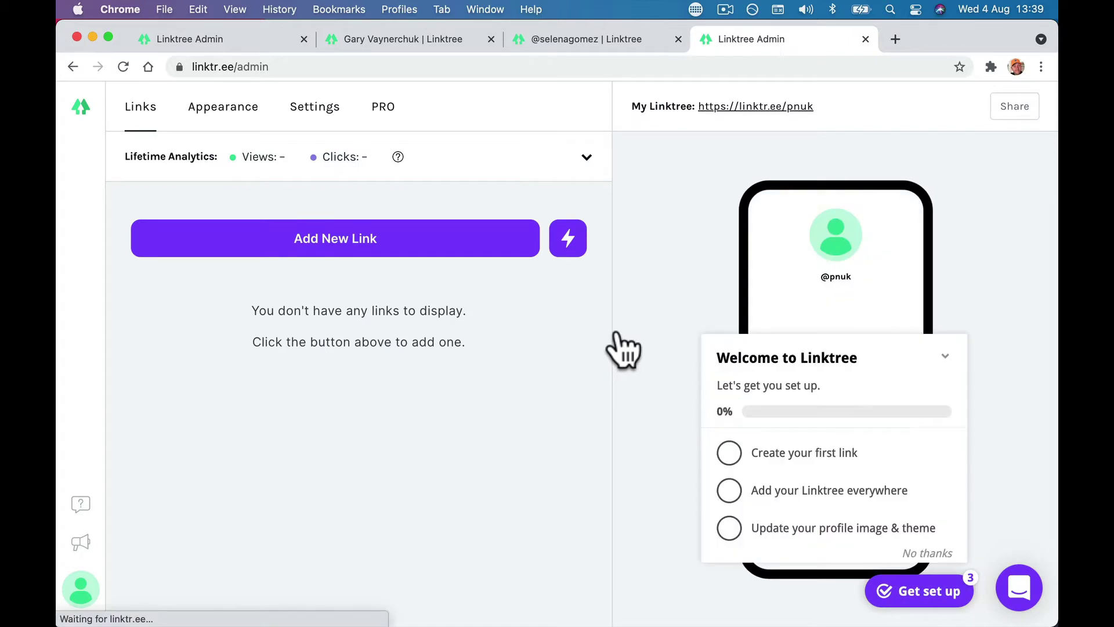
click(526, 514)
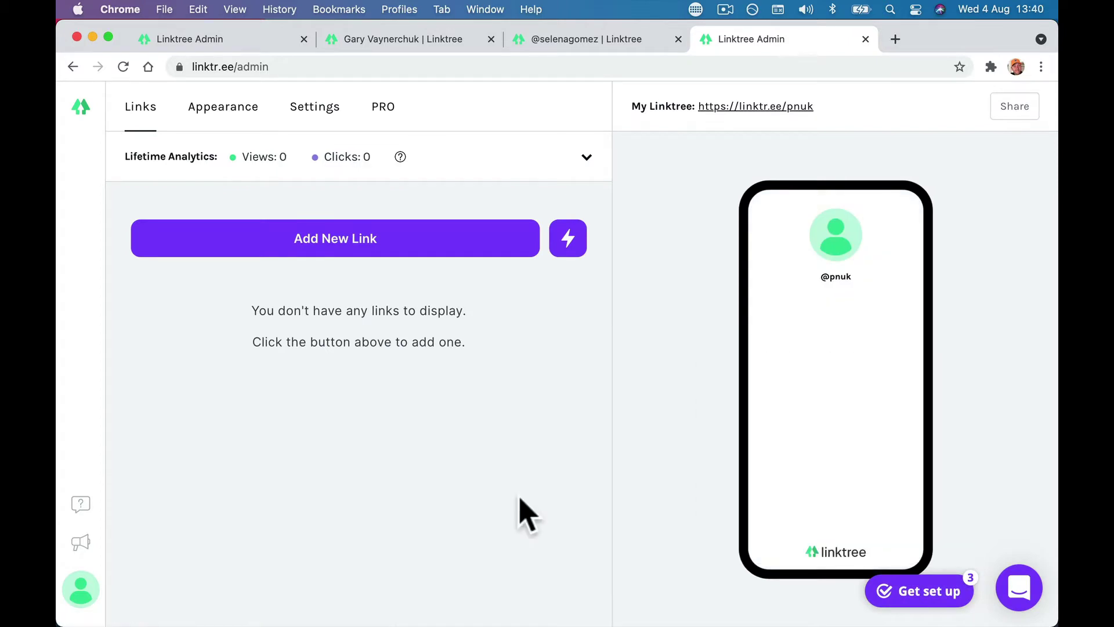
click(390, 251)
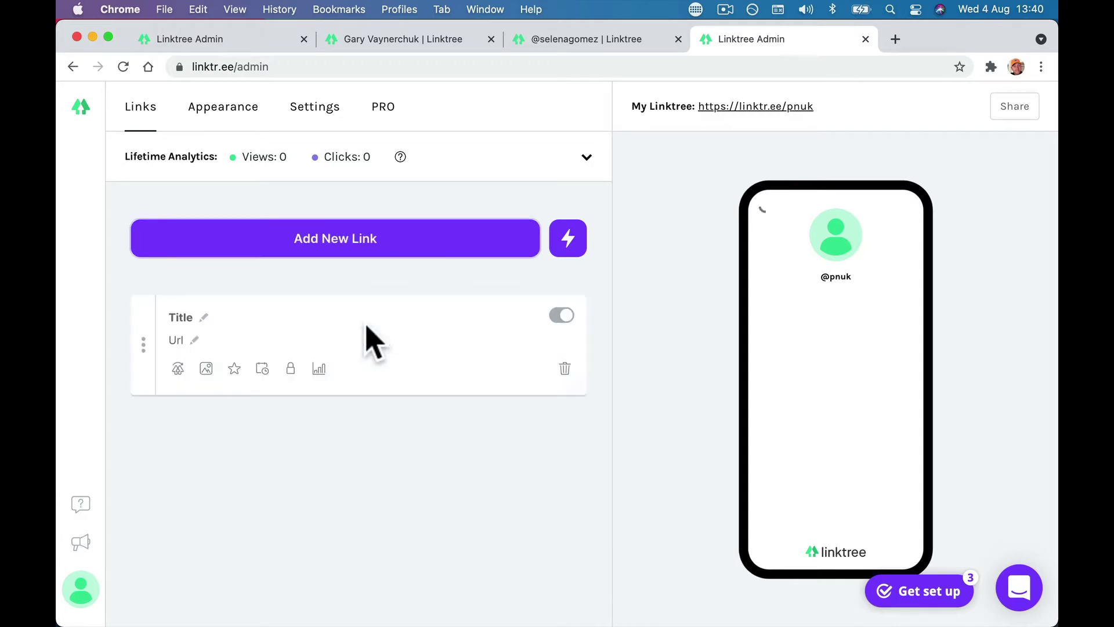
click(204, 318)
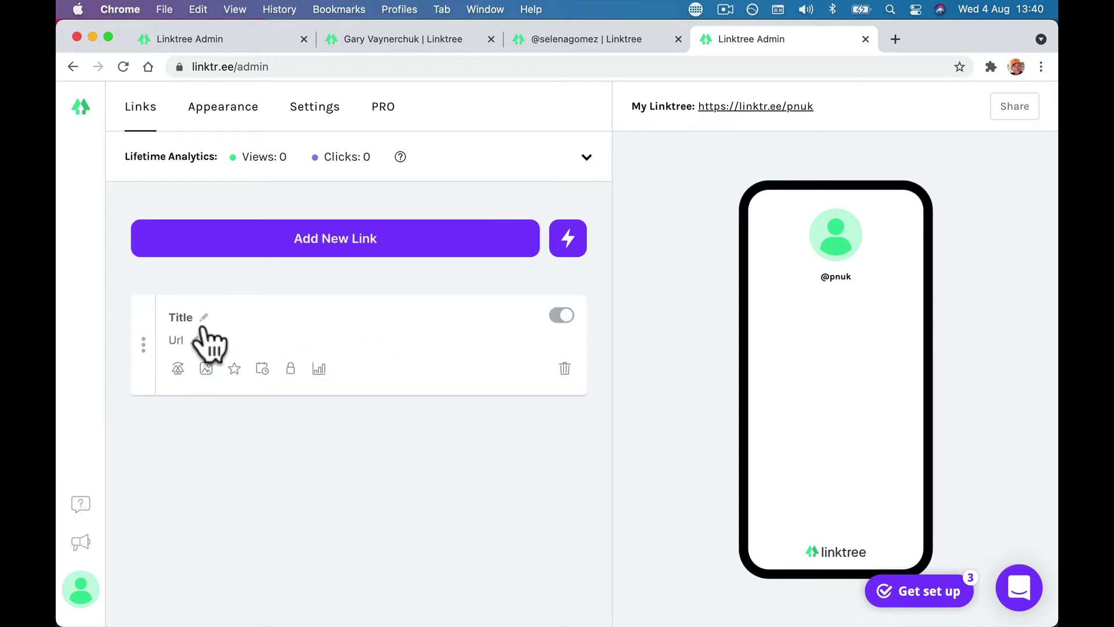
click(202, 320)
text(PNUK Forum/Website)
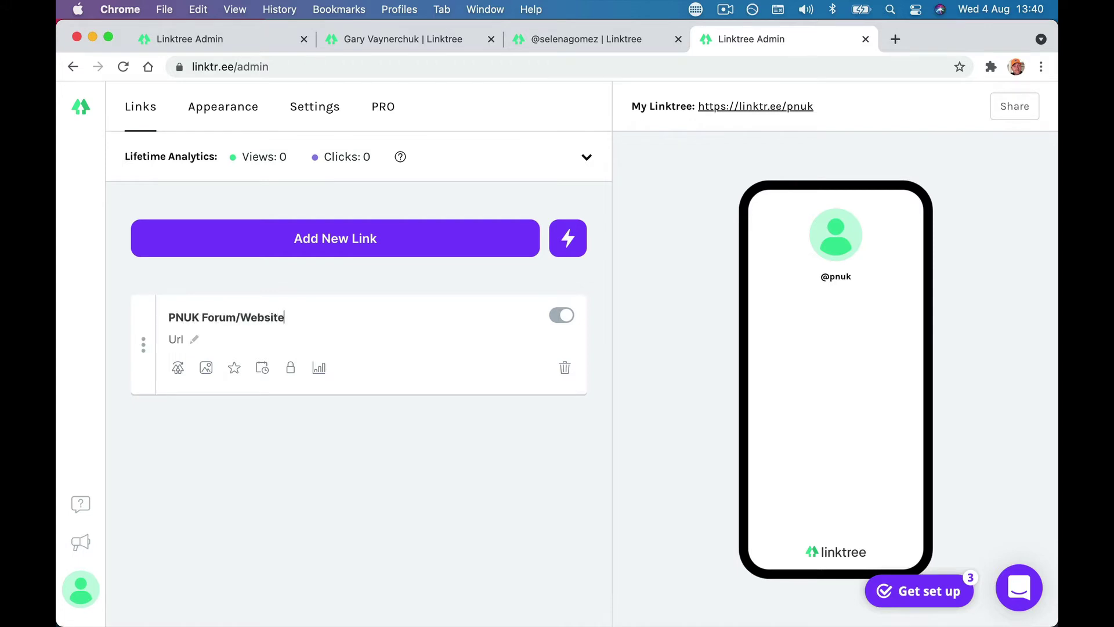
key(Return)
click(179, 340)
text(https://pnuk.com)
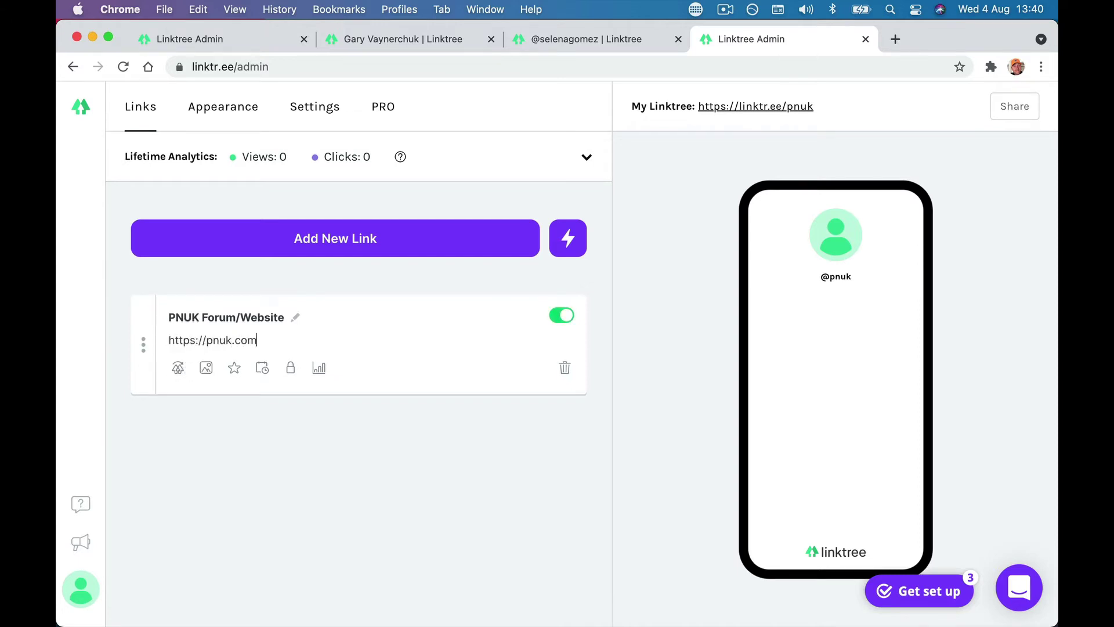
Inspect the link's Leap Link, Thumbnail, Priority and Schedule options.
click(178, 369)
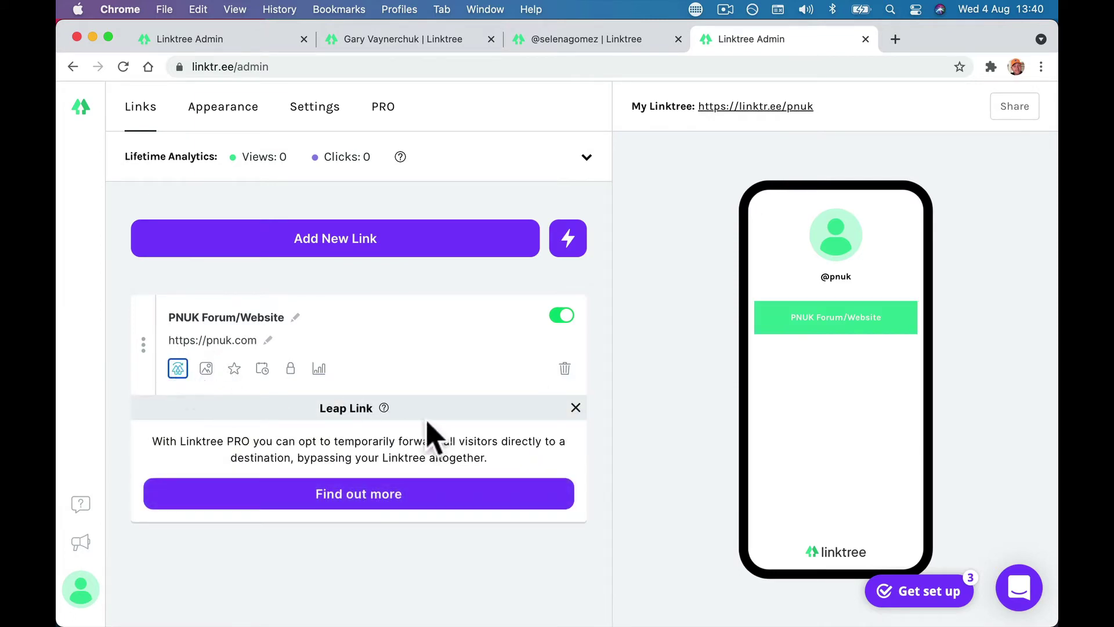
click(576, 408)
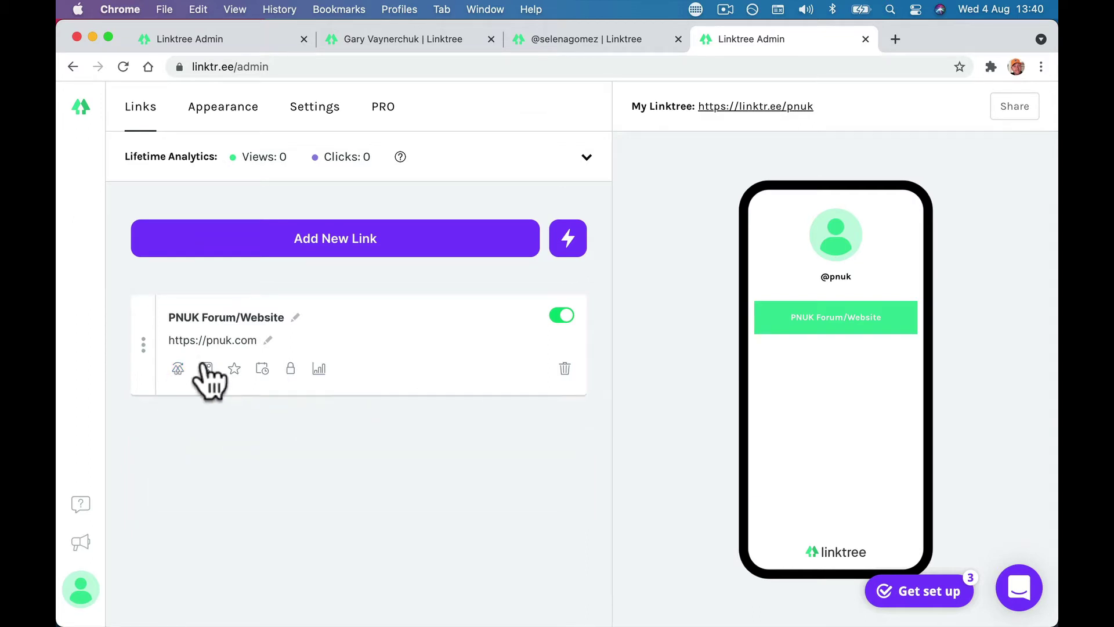
click(206, 370)
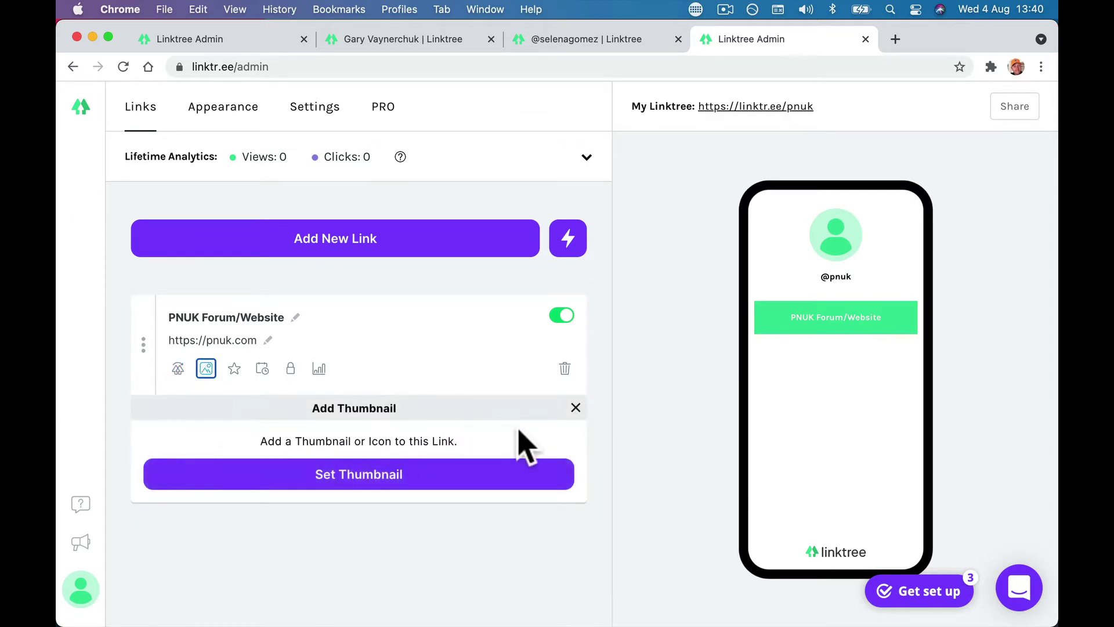
click(575, 408)
click(234, 368)
click(575, 407)
click(263, 371)
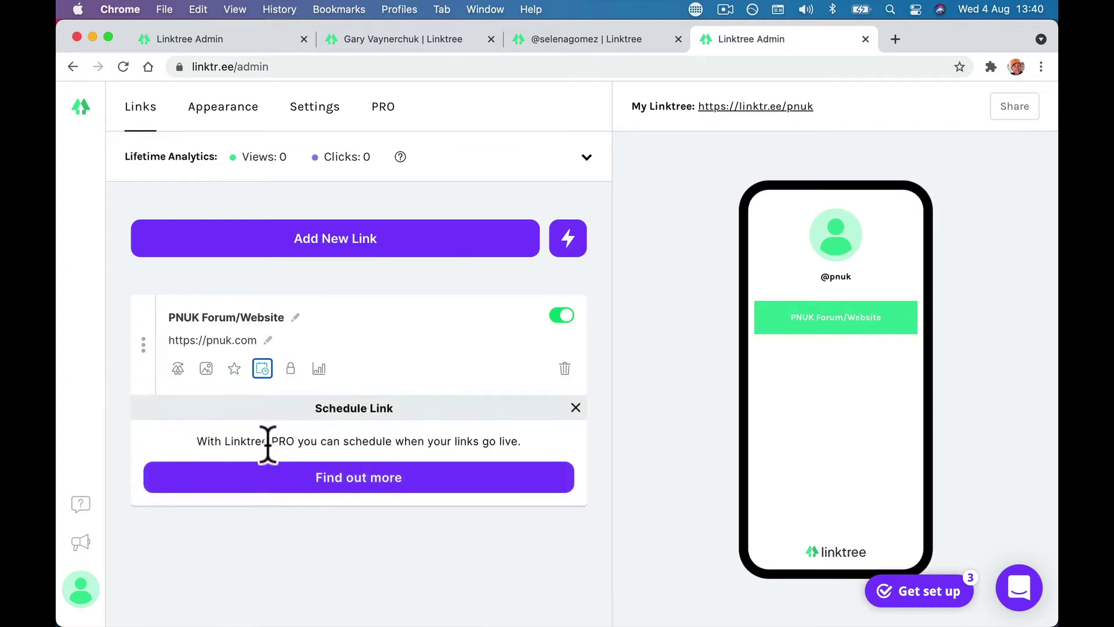
click(576, 408)
click(290, 368)
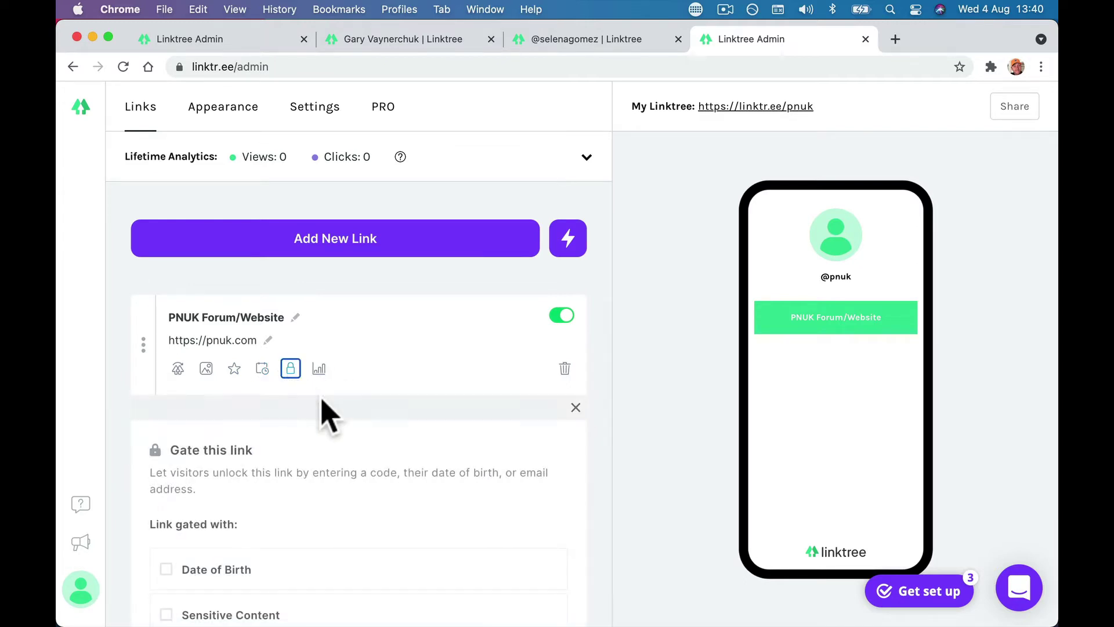
scroll(409, 510, down, 2)
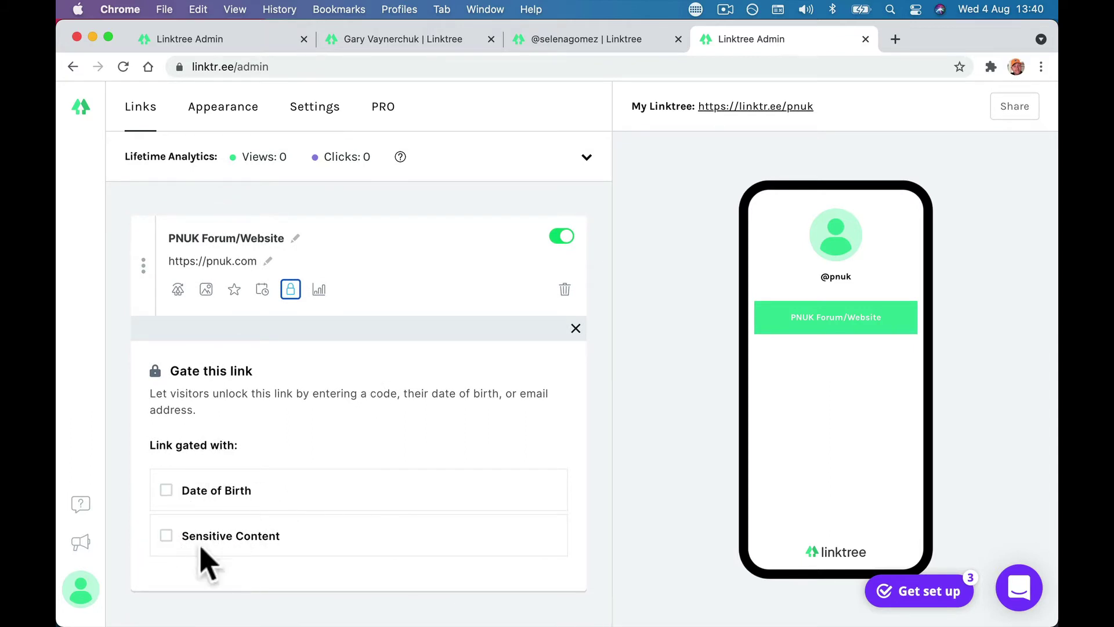
click(167, 535)
scroll(226, 535, down, 3)
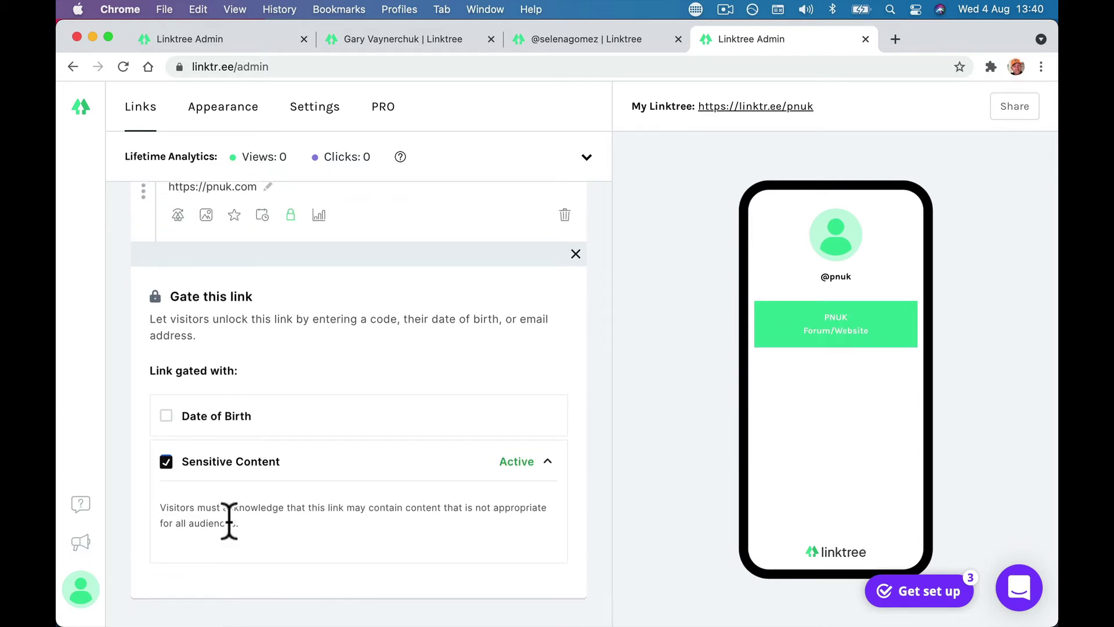
click(196, 466)
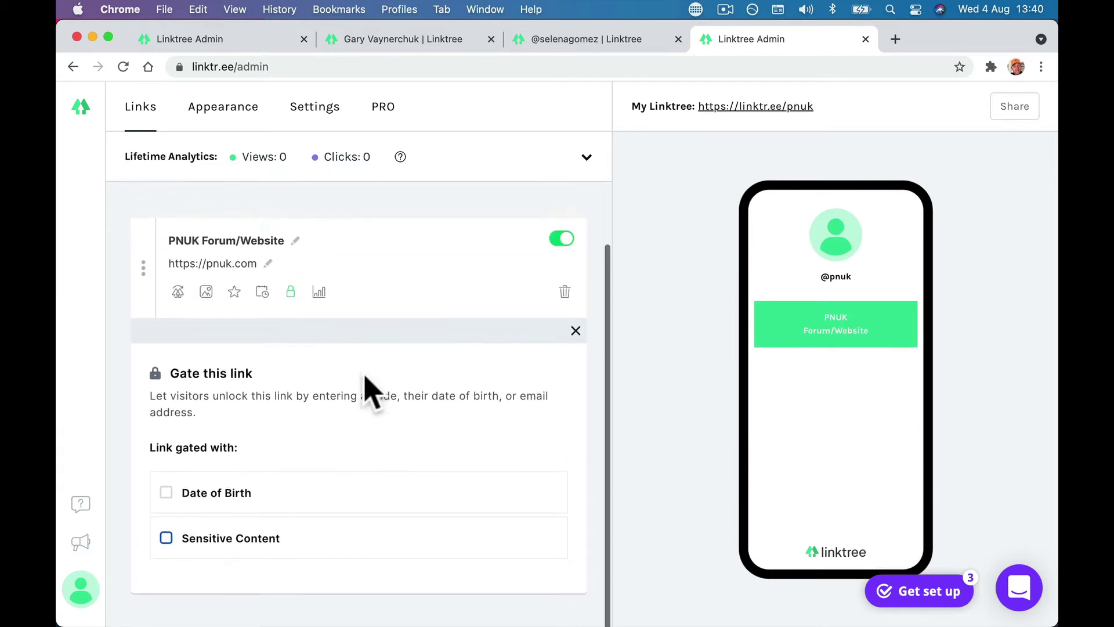
click(575, 336)
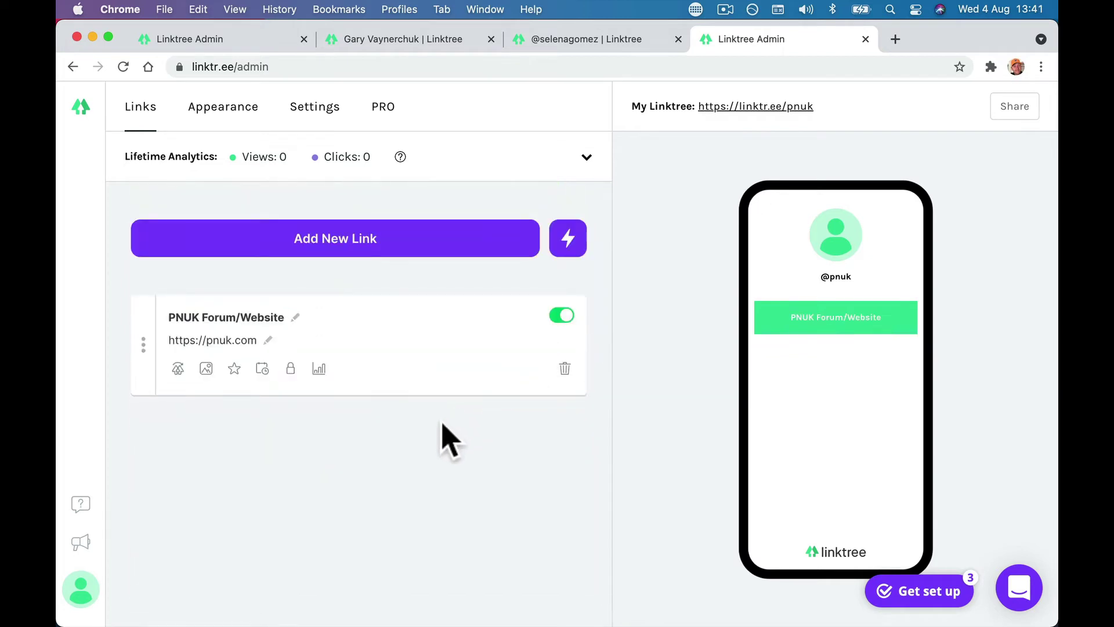
Add a Facebook Page link with its web address.
click(348, 251)
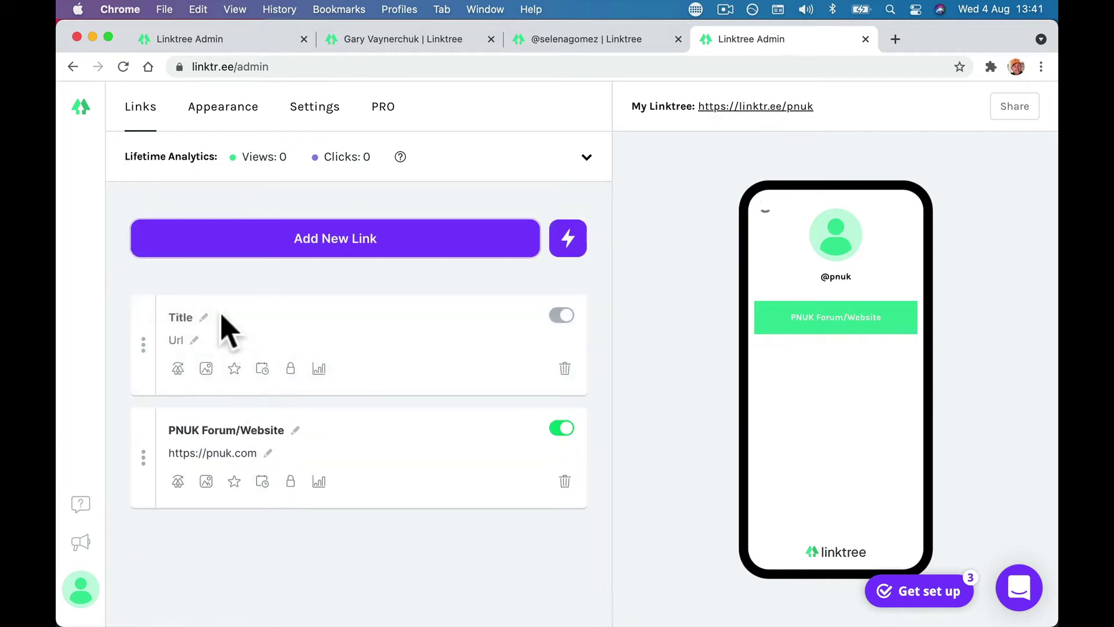
click(203, 319)
text(Facebook Page)
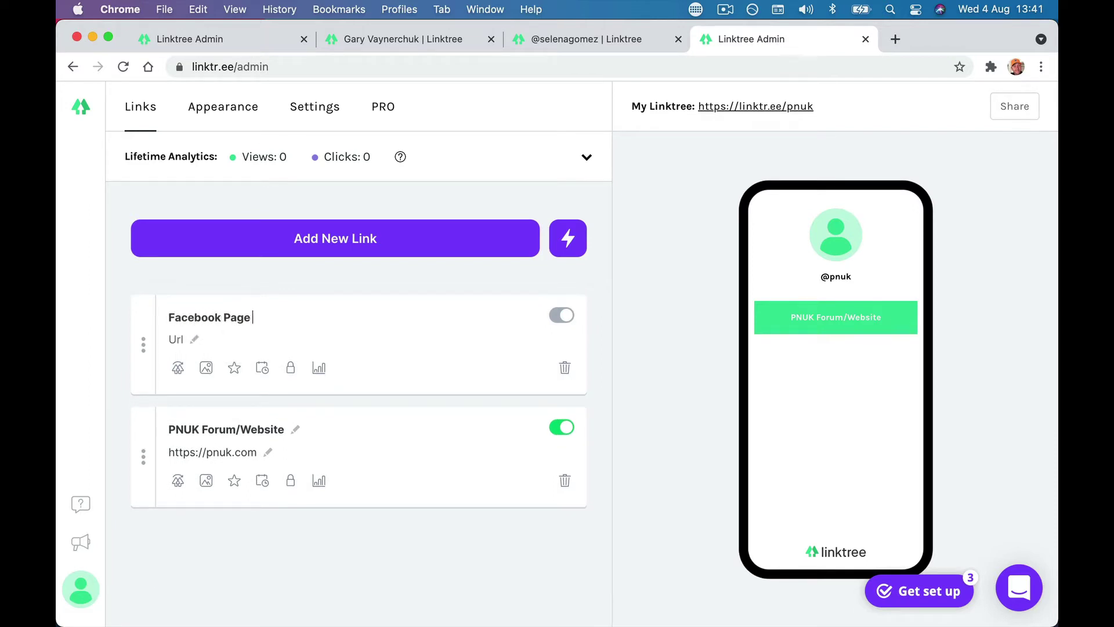
click(190, 339)
text(https://facebook.com/paulnicholsongo)
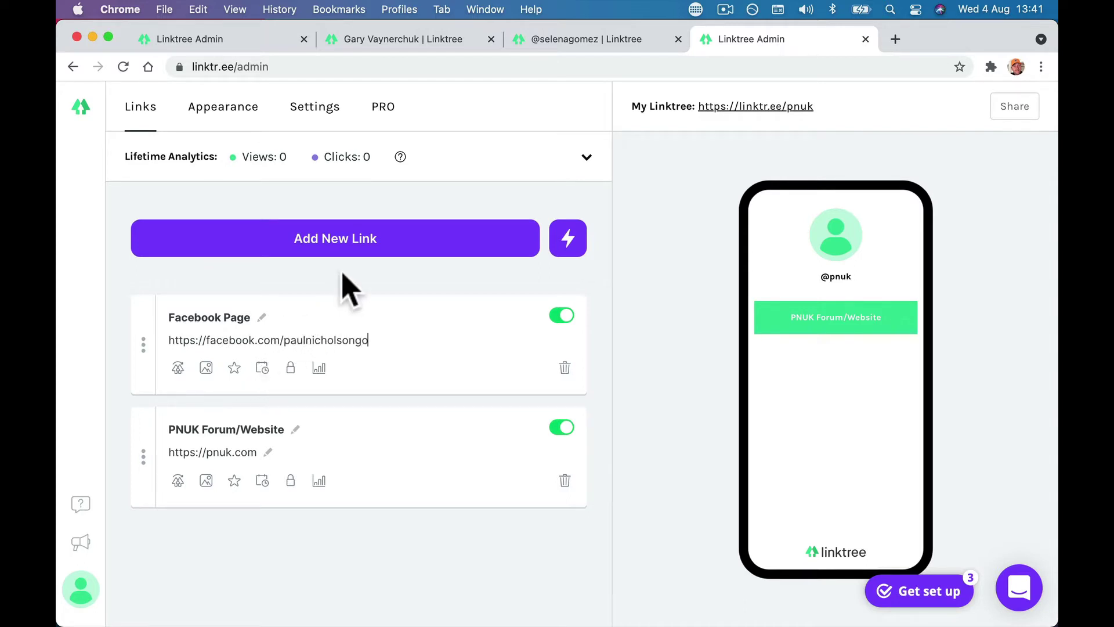
Add an Instagram link with its web address.
click(348, 244)
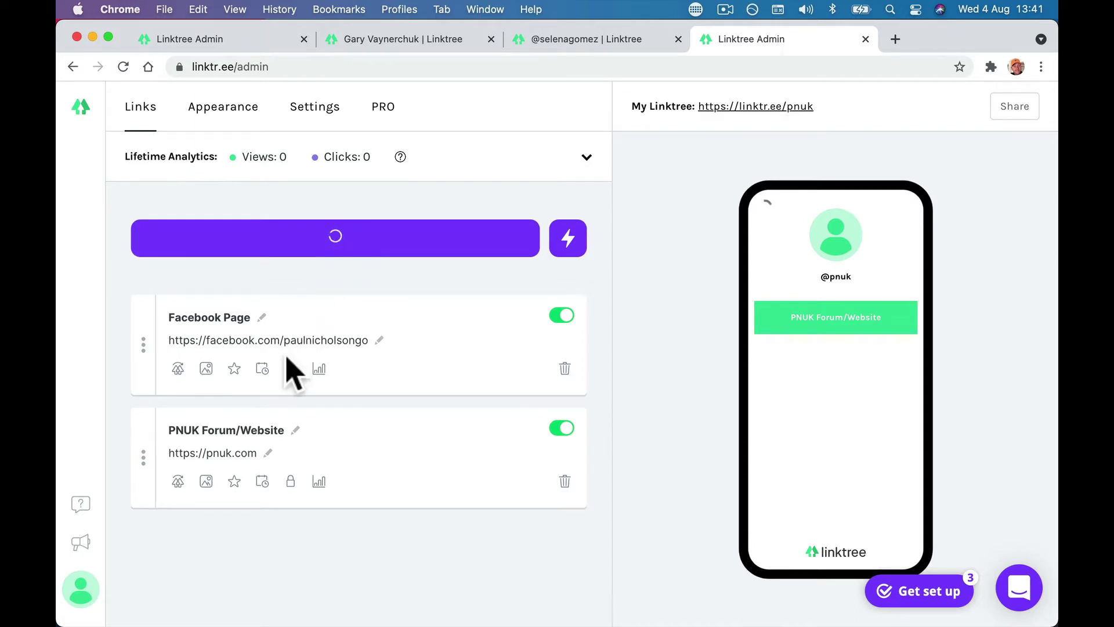
click(205, 318)
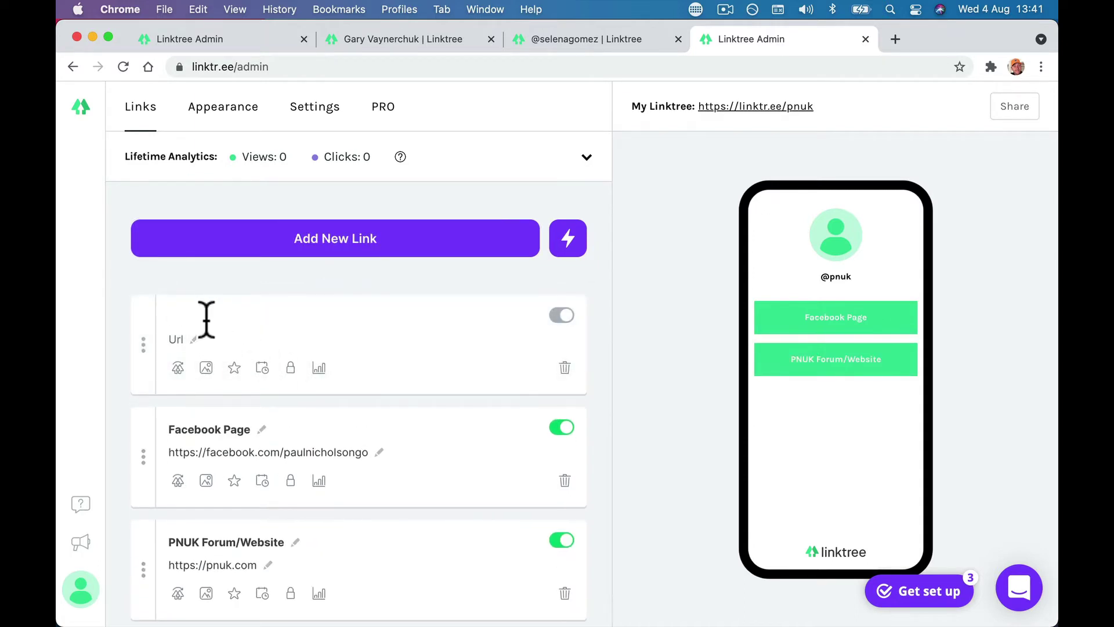
text(Instagram)
key(Return)
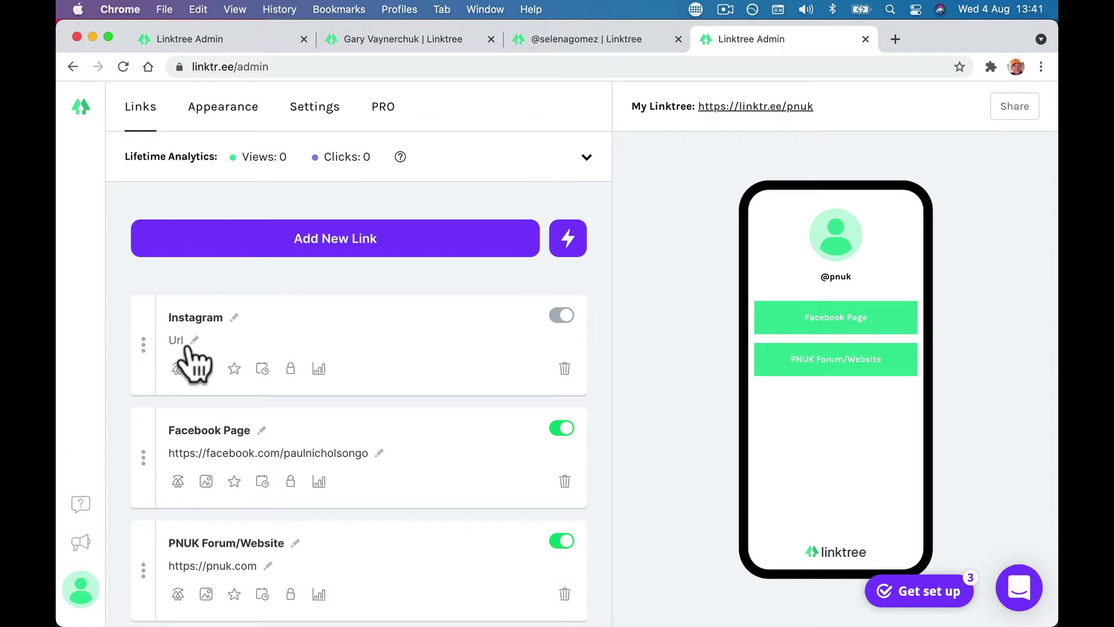
click(193, 341)
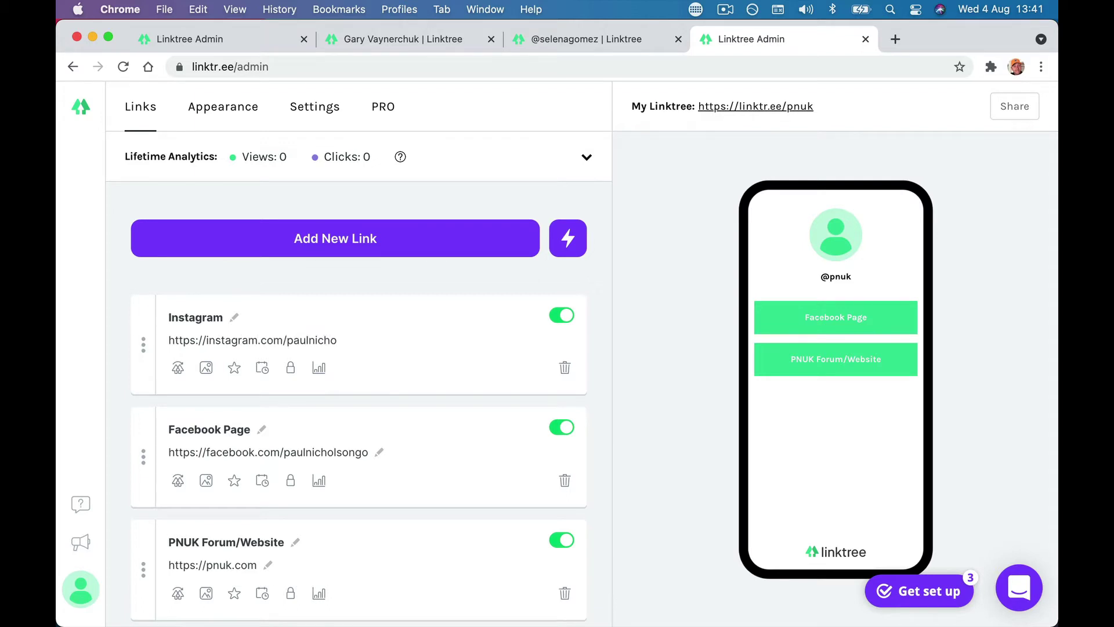
click(215, 281)
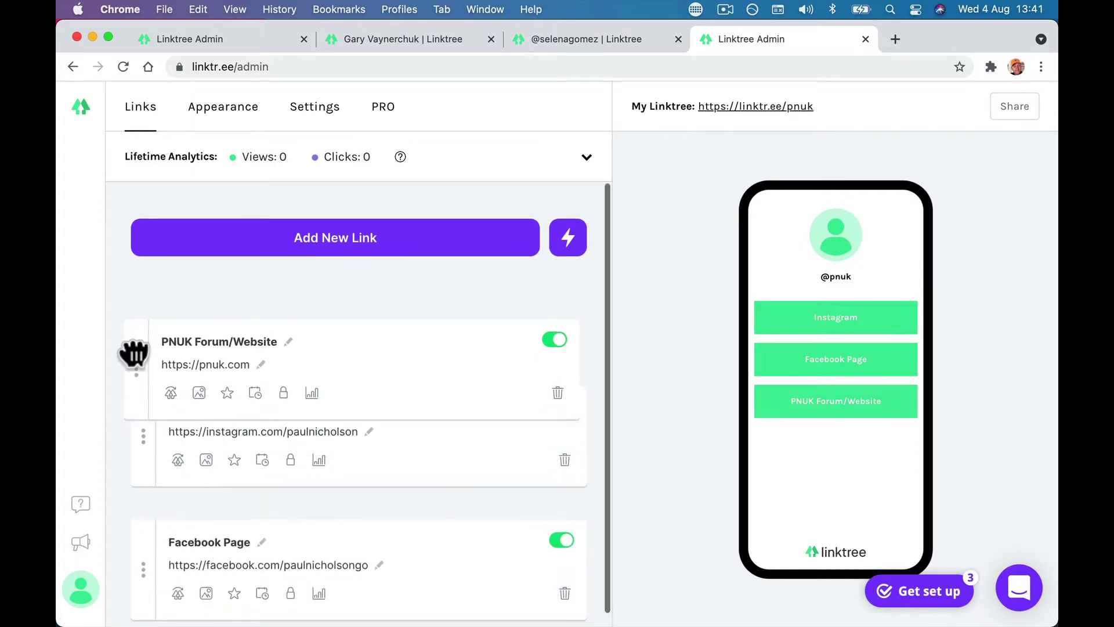
Order the links PNUK Forum/Website, Facebook Page, Instagram and preview the public page.
drag(141, 521, 132, 327)
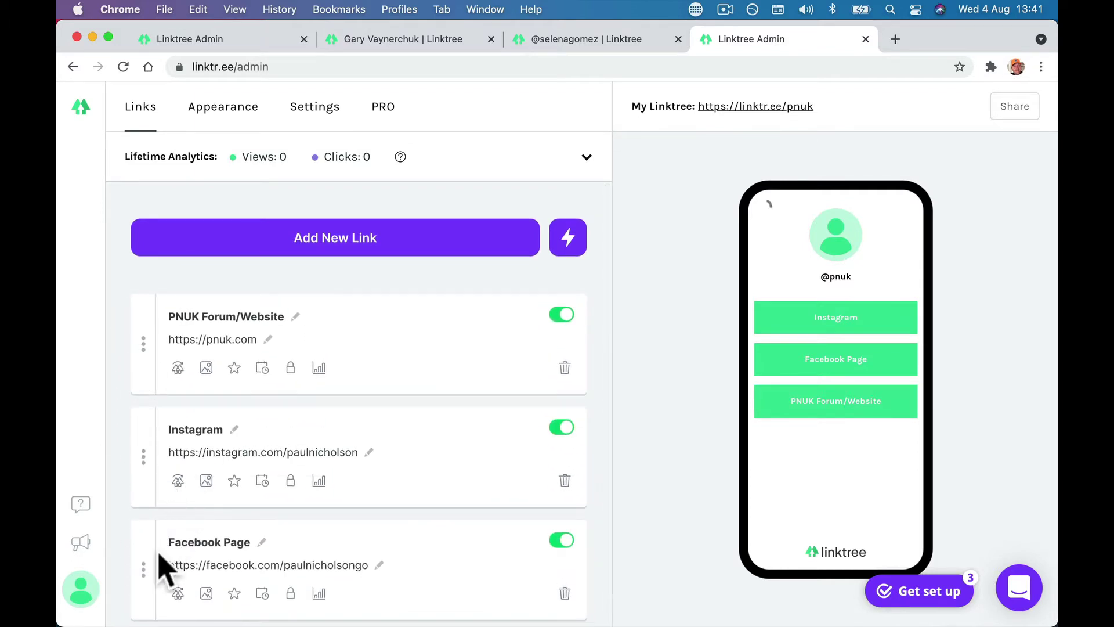
drag(141, 576, 142, 473)
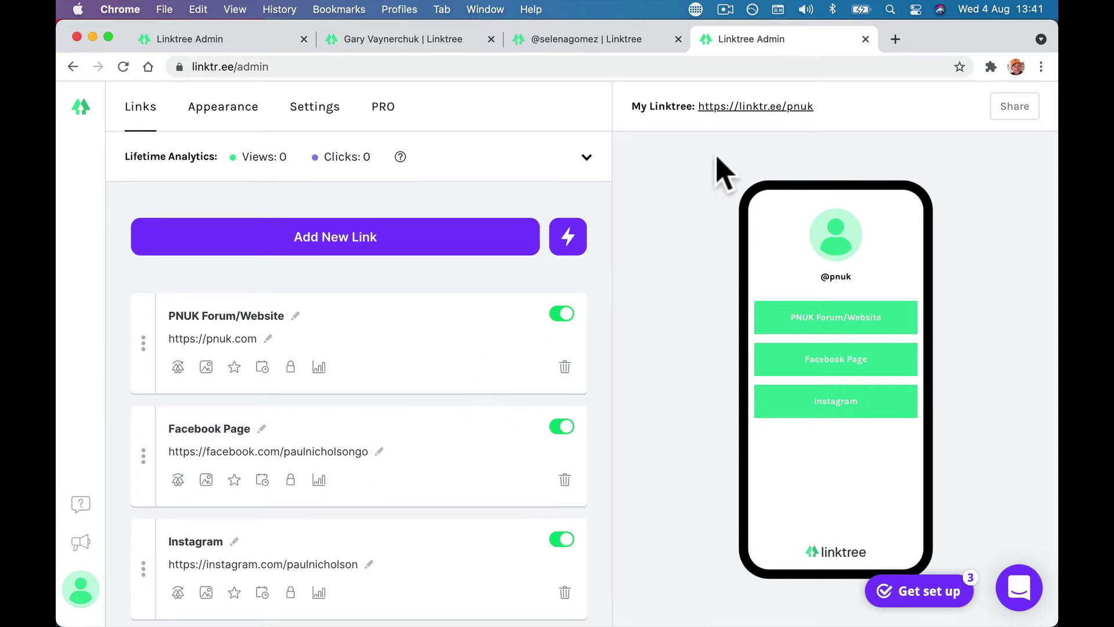
click(750, 108)
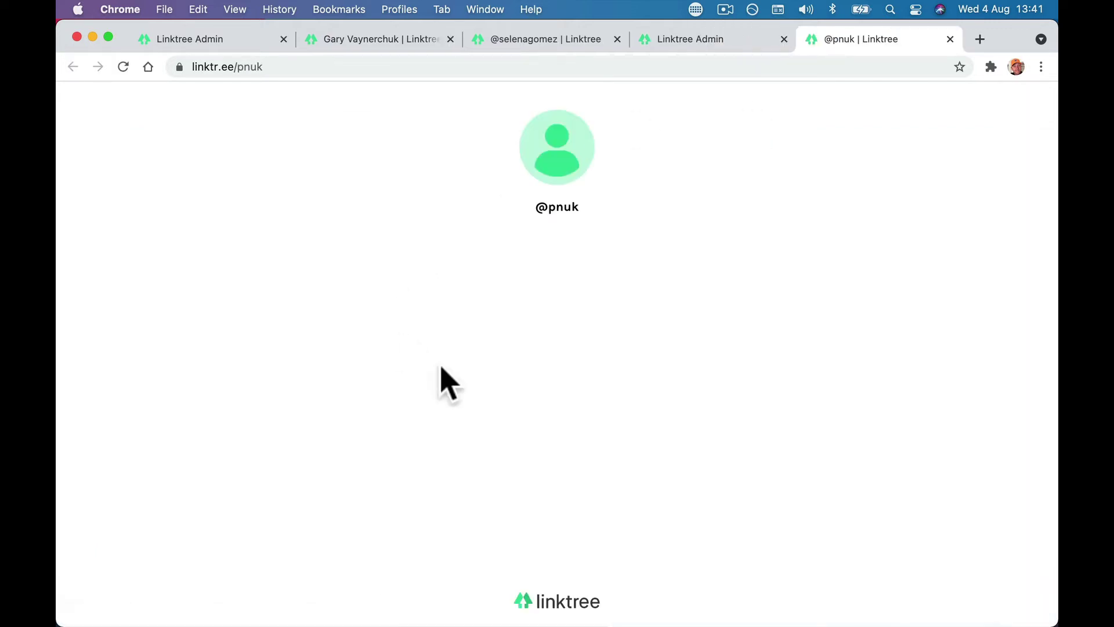
click(692, 46)
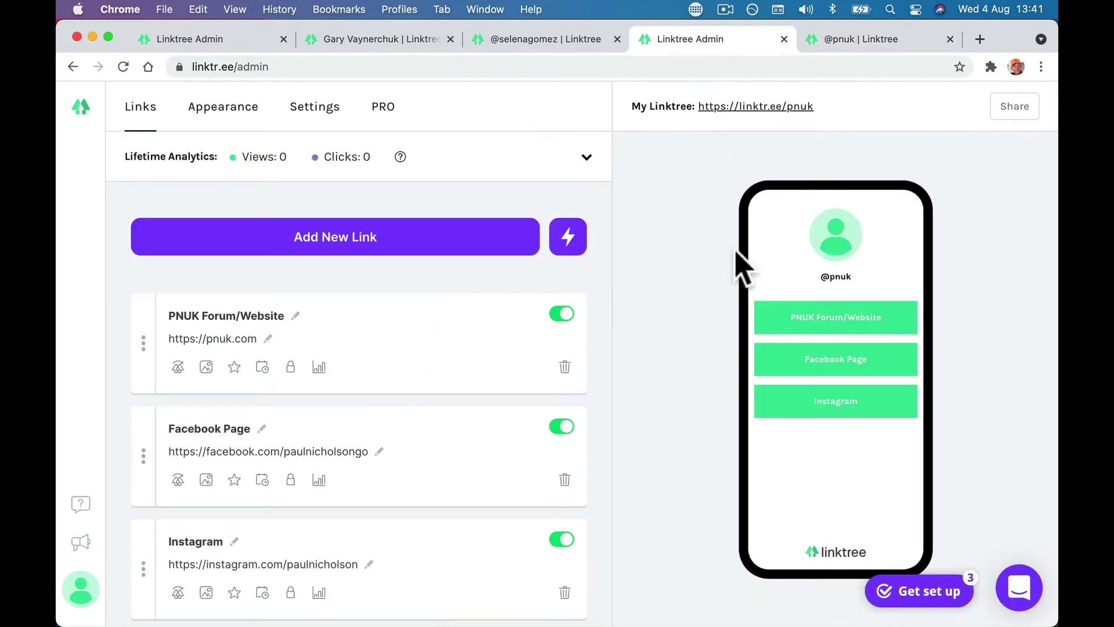
scroll(417, 398, down, 2)
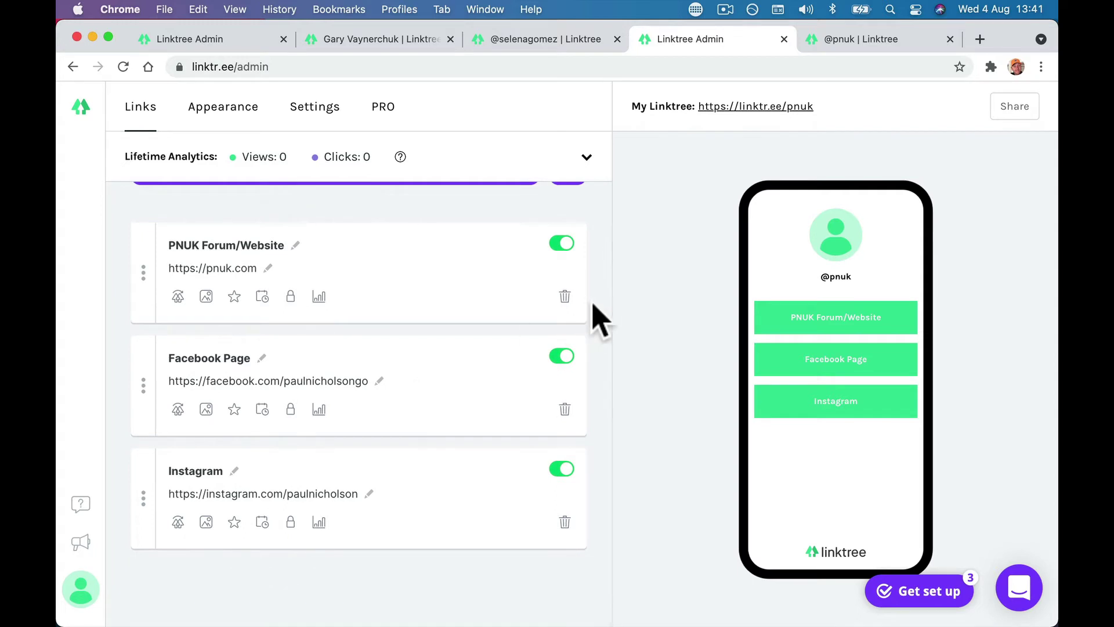
Copy the Linktree URL, reload the public page to confirm three links, then close it.
click(1013, 108)
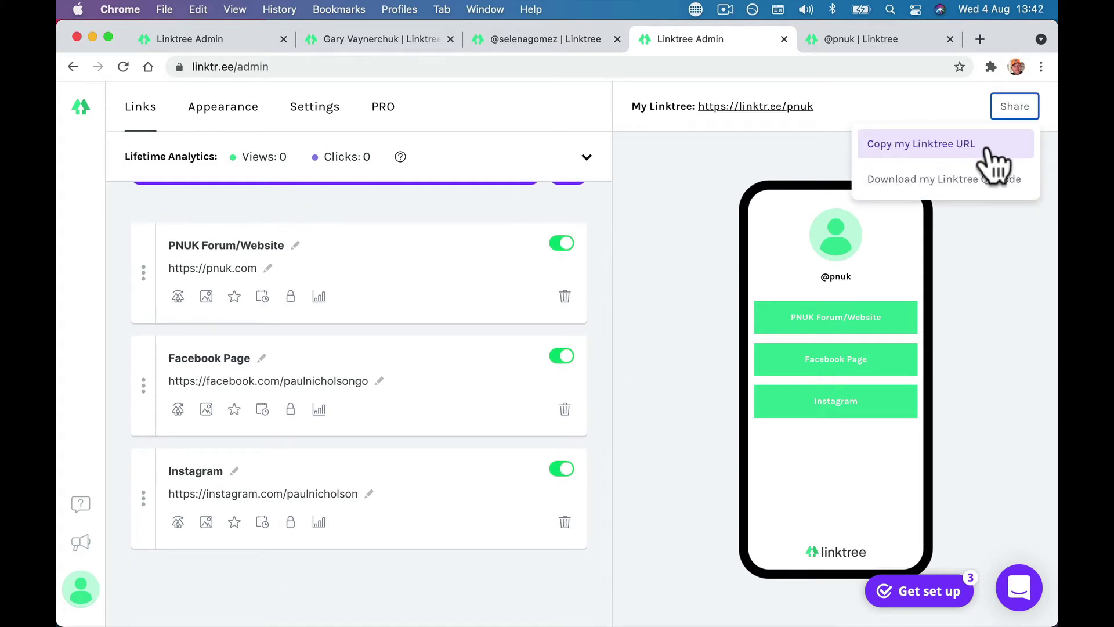
click(939, 150)
click(870, 39)
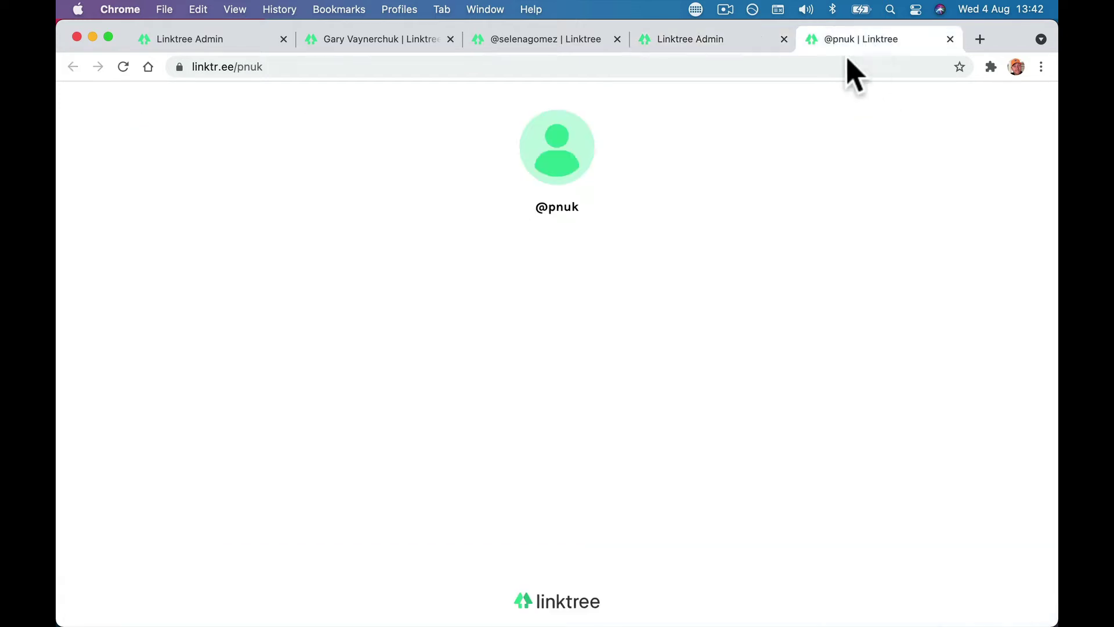
click(123, 66)
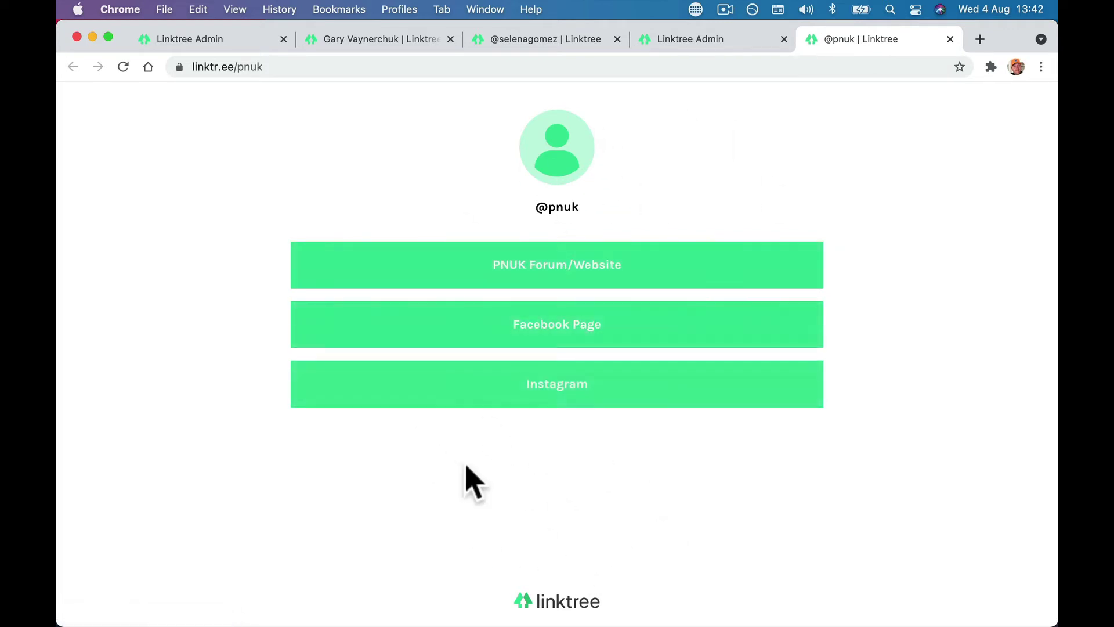
click(281, 68)
click(949, 39)
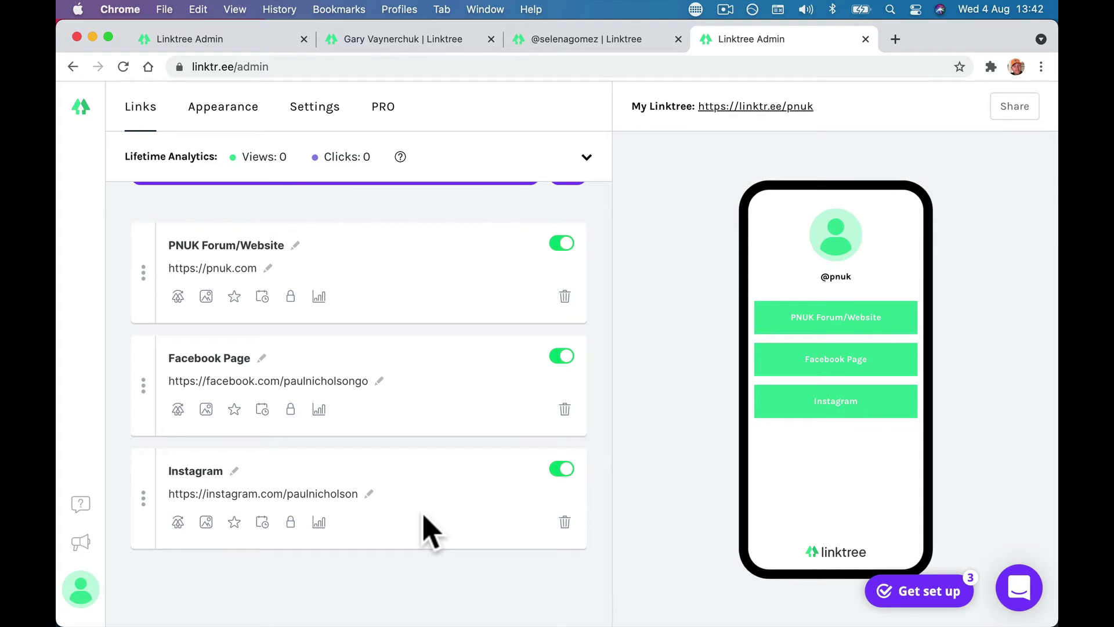
In Appearance, upload the PNUK logo image from the training files folder.
click(235, 120)
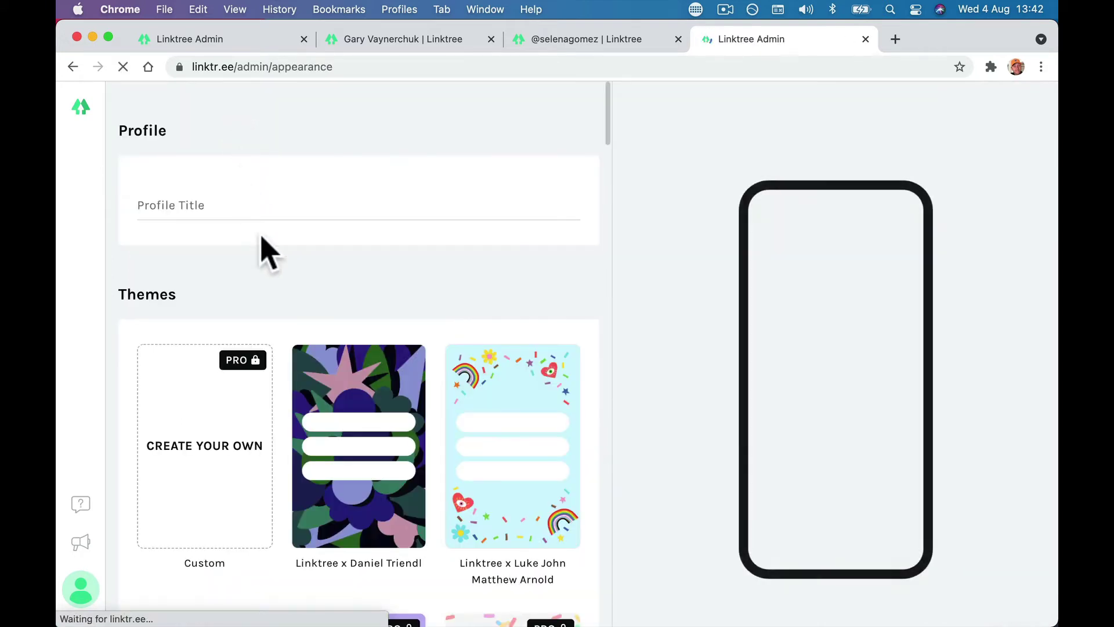
scroll(407, 497, down, 3)
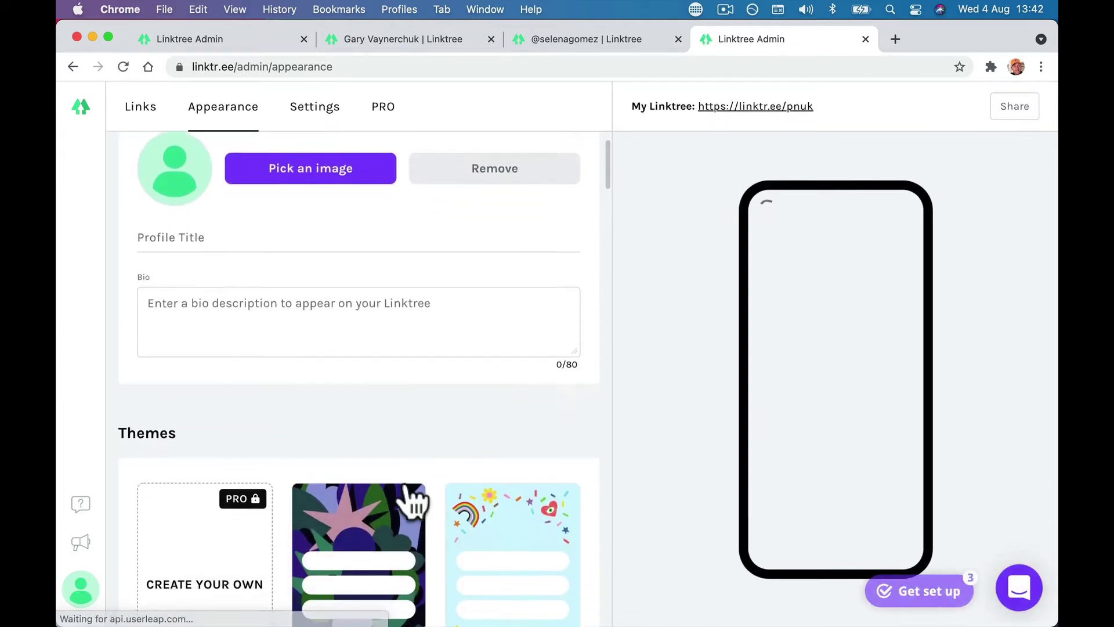
scroll(413, 500, up, 3)
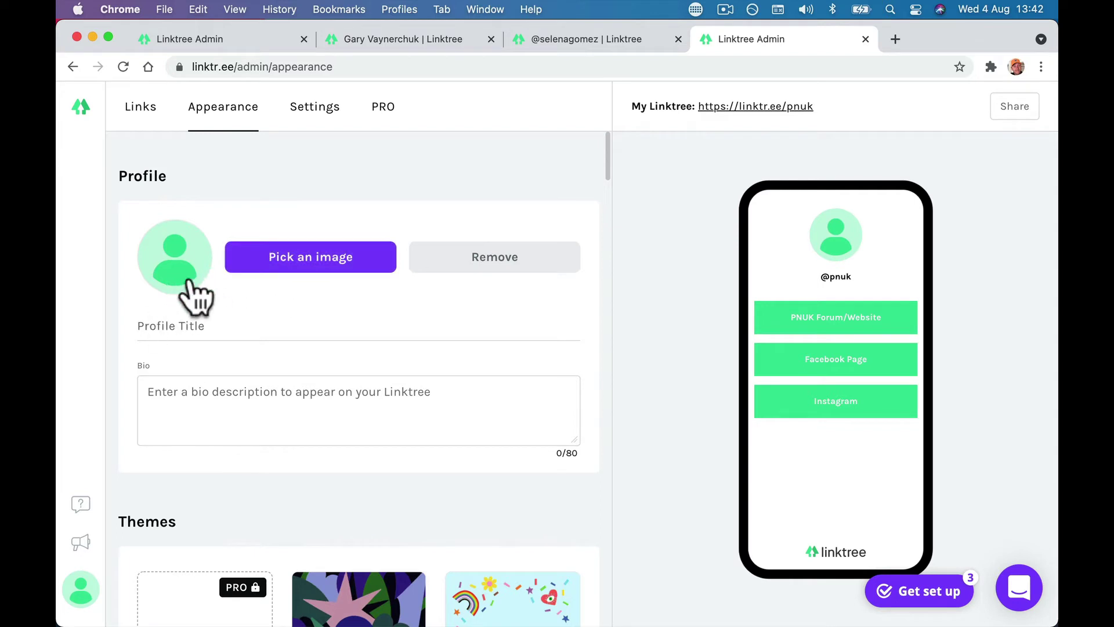
click(200, 325)
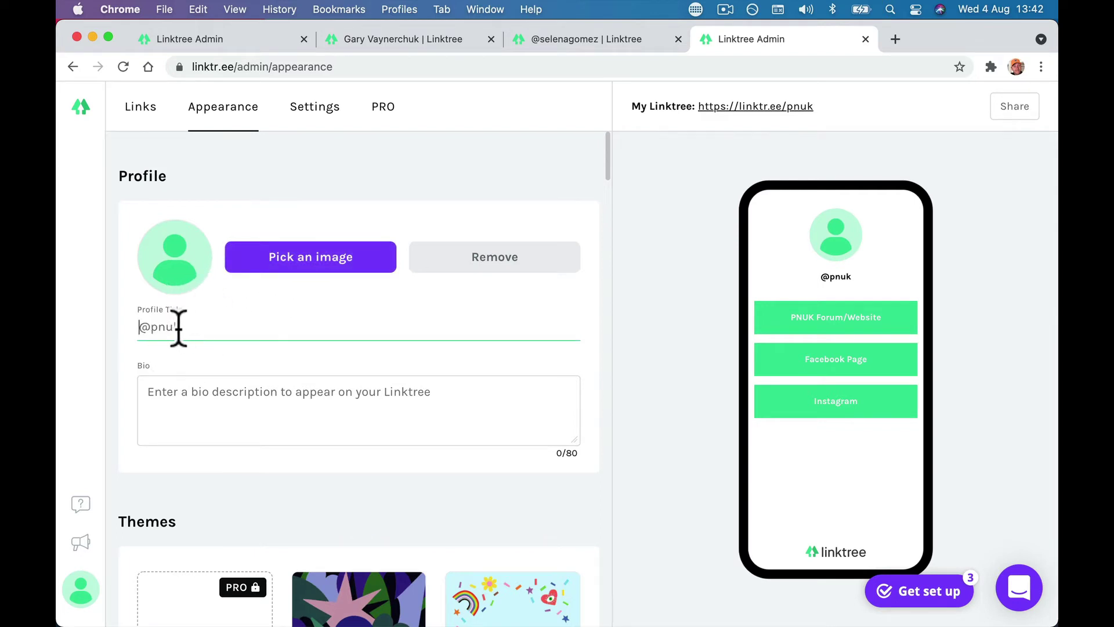
click(298, 273)
click(448, 373)
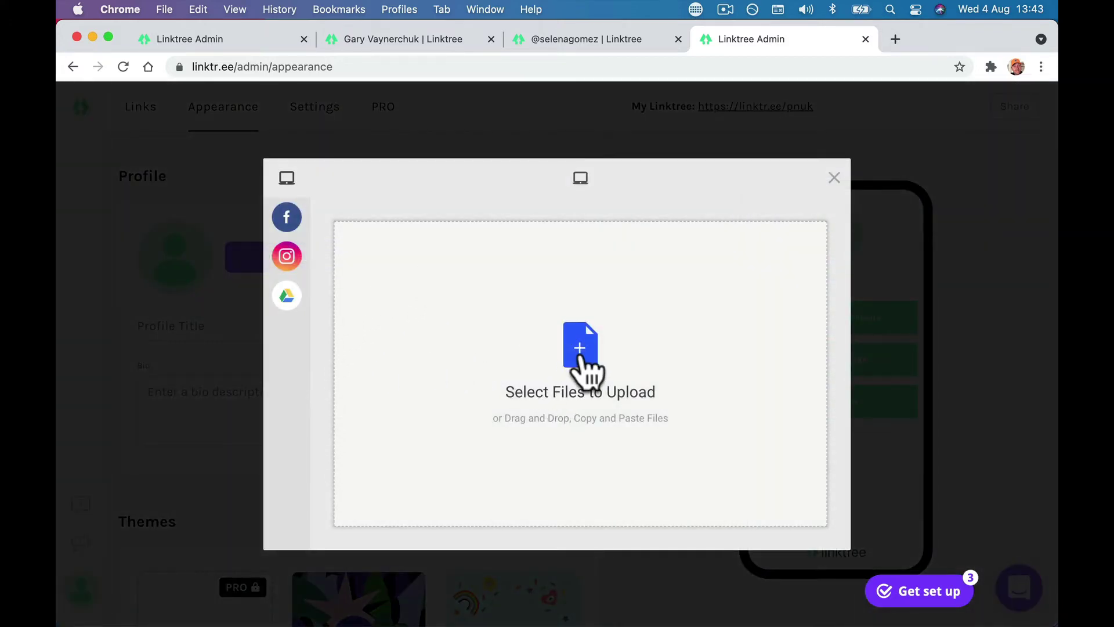
click(581, 366)
click(339, 360)
click(341, 383)
double_click(431, 340)
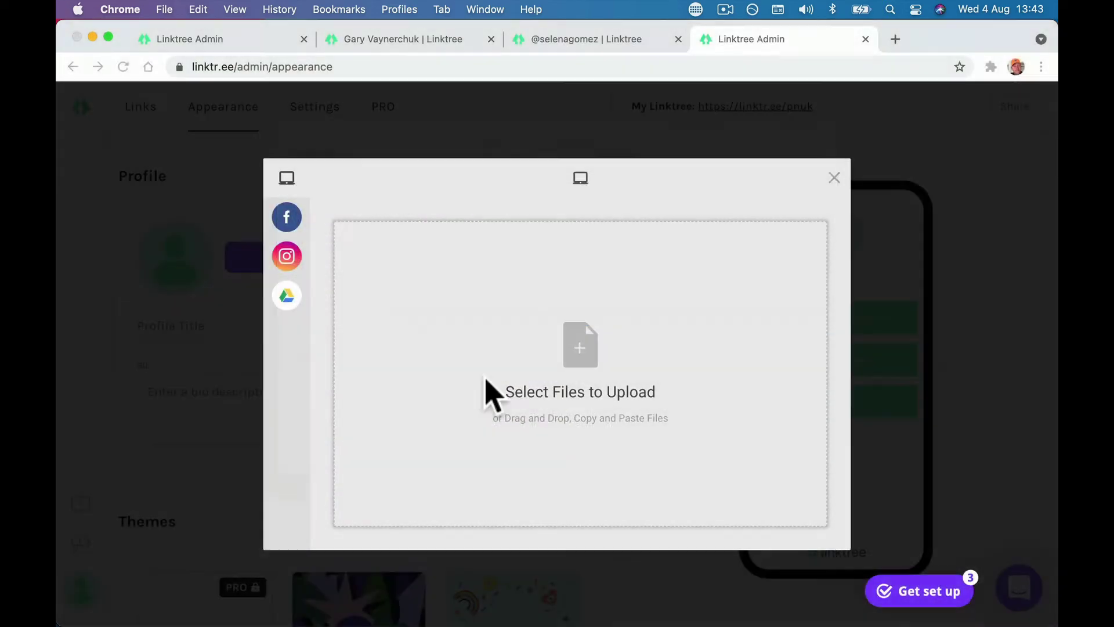
click(808, 531)
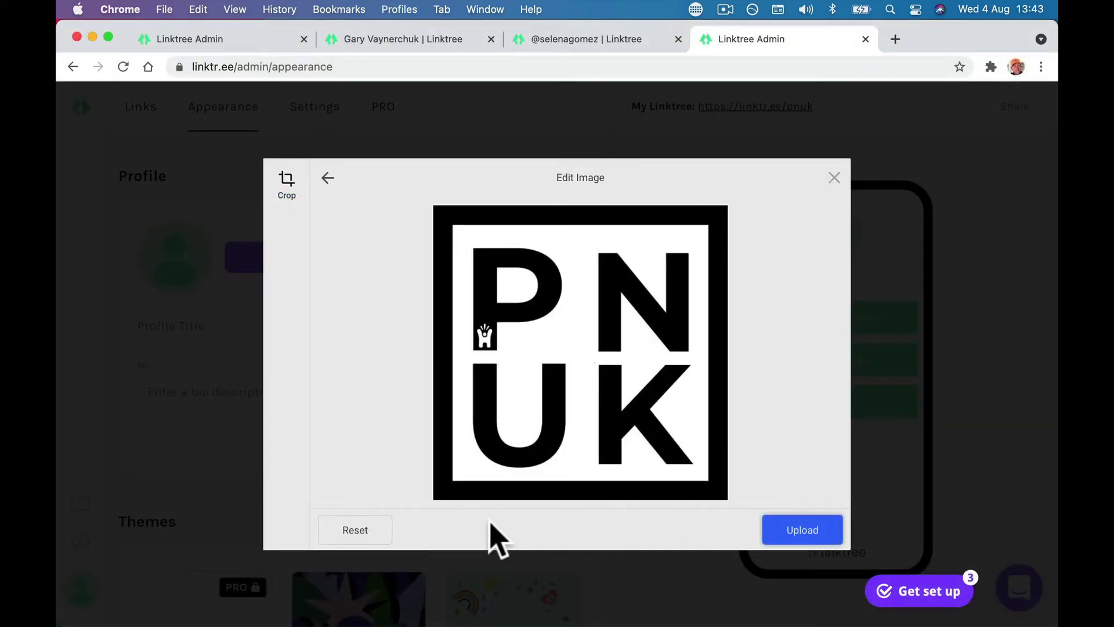
click(790, 539)
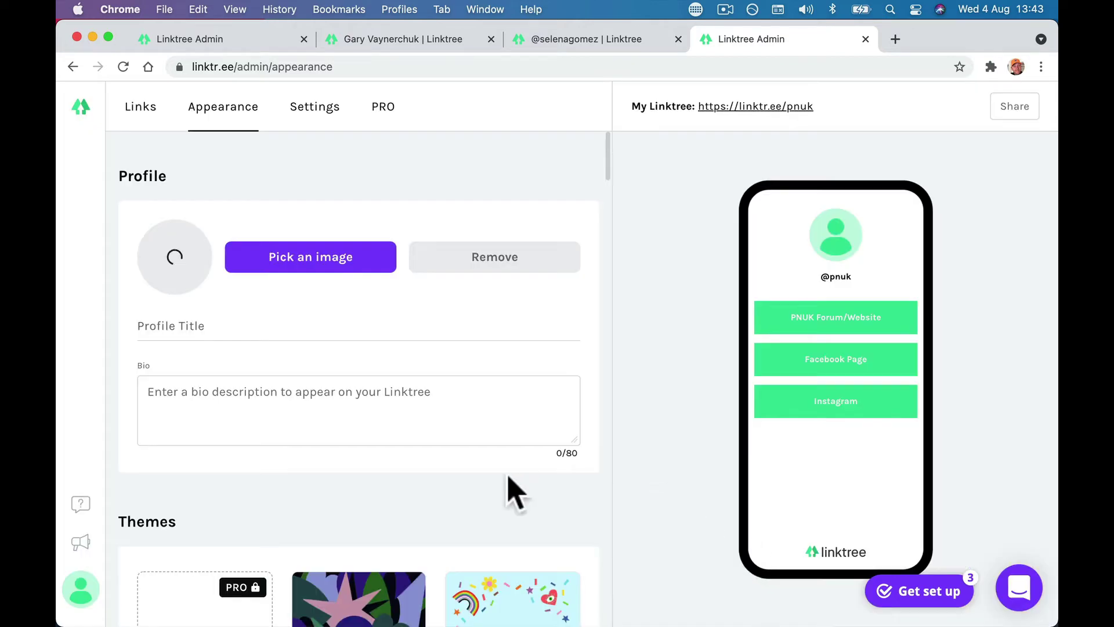
Set the profile title to 'PNUK - Paul Nicholson' and the bio to 'Online Business Training Links'.
click(206, 331)
text(PNUK - Paul Nicholson)
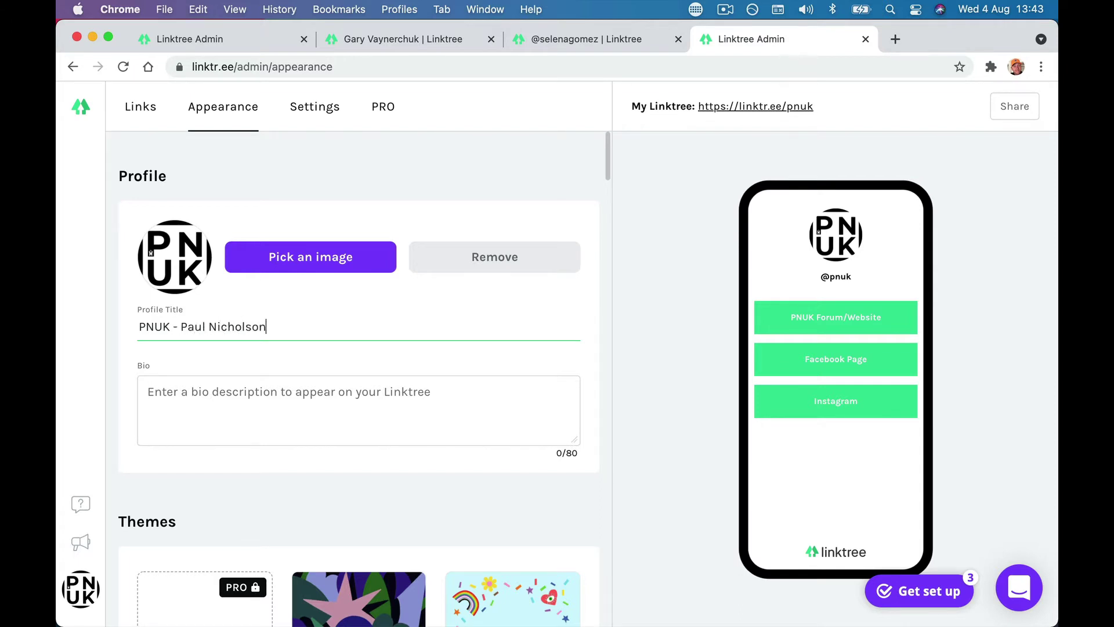
click(179, 425)
text(Onkk)
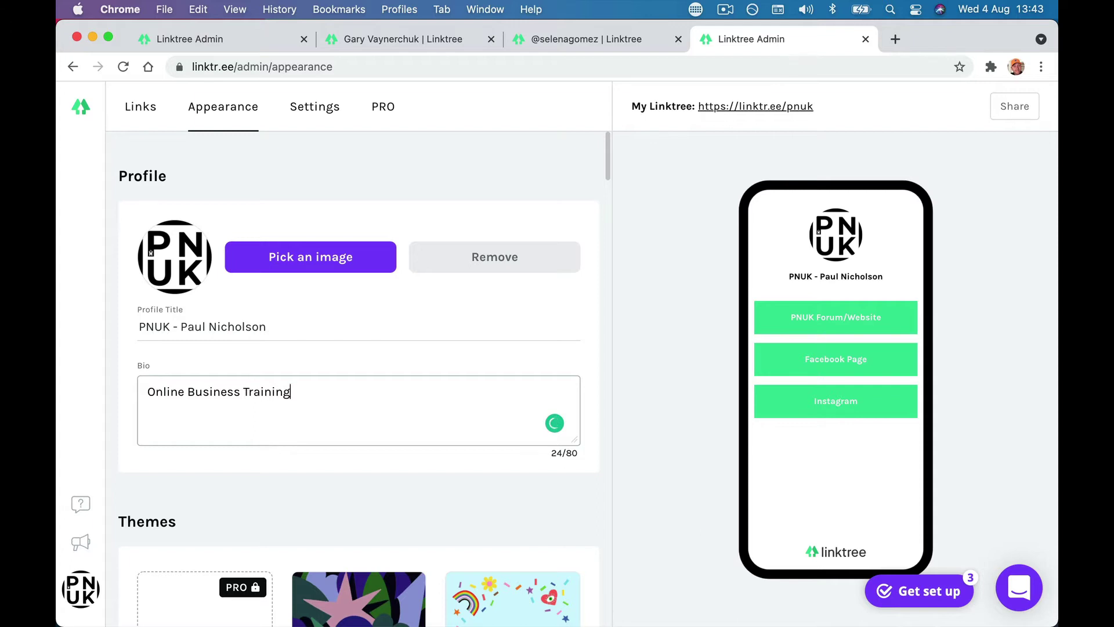
click(248, 523)
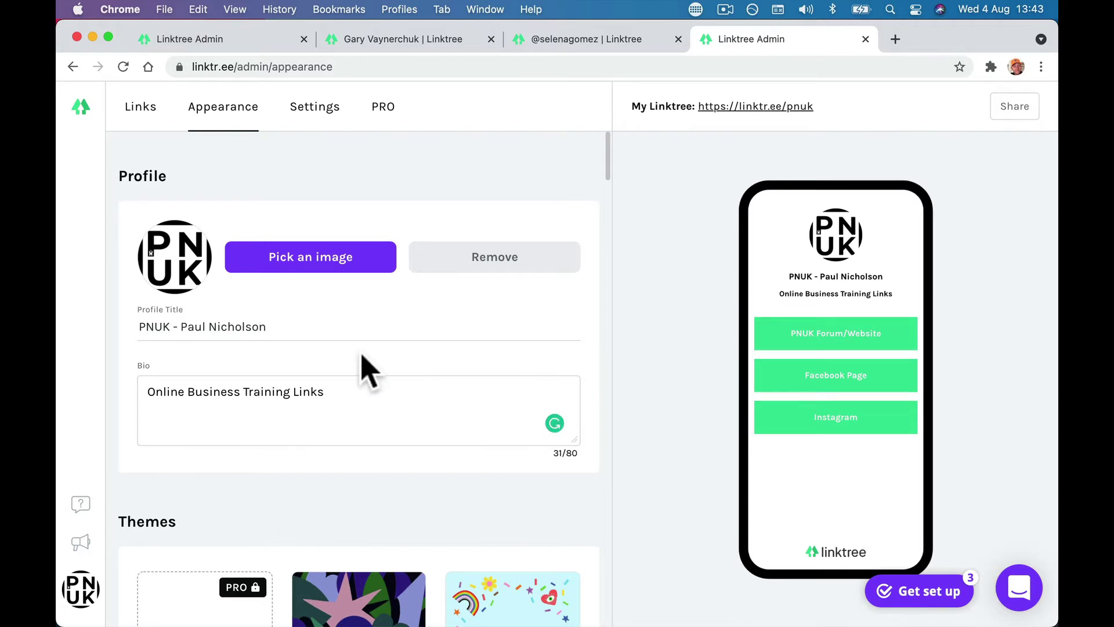
scroll(362, 368, down, 5)
scroll(492, 318, down, 1)
scroll(492, 318, down, 3)
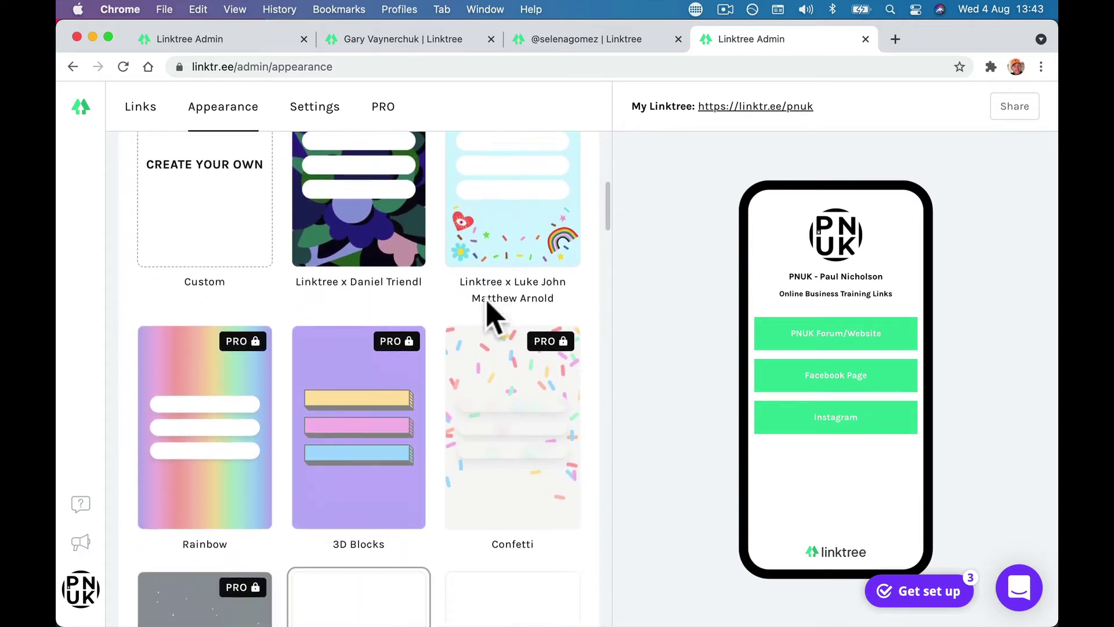
scroll(492, 318, down, 5)
scroll(491, 317, down, 1)
scroll(491, 318, down, 1)
scroll(492, 318, down, 1)
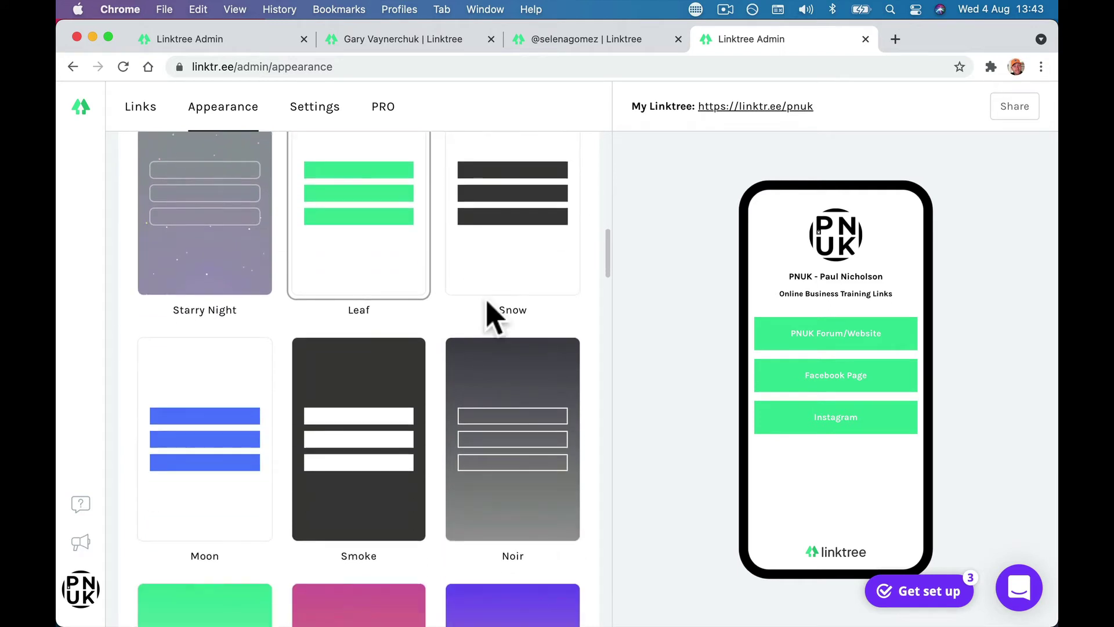
scroll(491, 317, down, 2)
scroll(492, 318, down, 5)
scroll(488, 317, down, 2)
scroll(348, 366, up, 1)
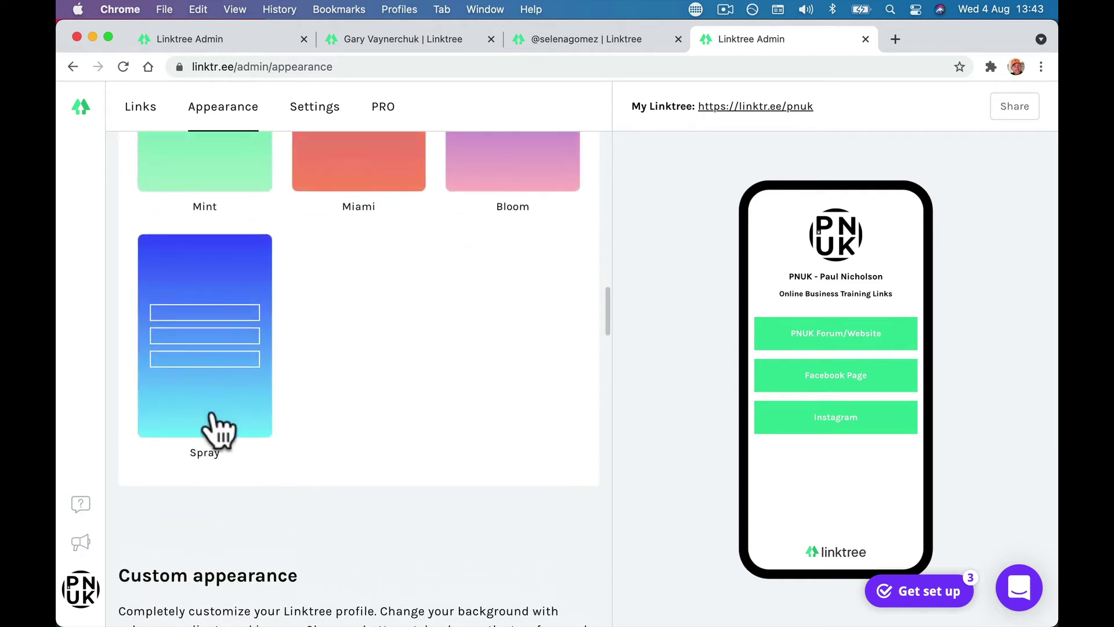
Try the Spray, Miami, Moon and Luke John Matthew Arnold themes, then apply Bloom.
click(202, 422)
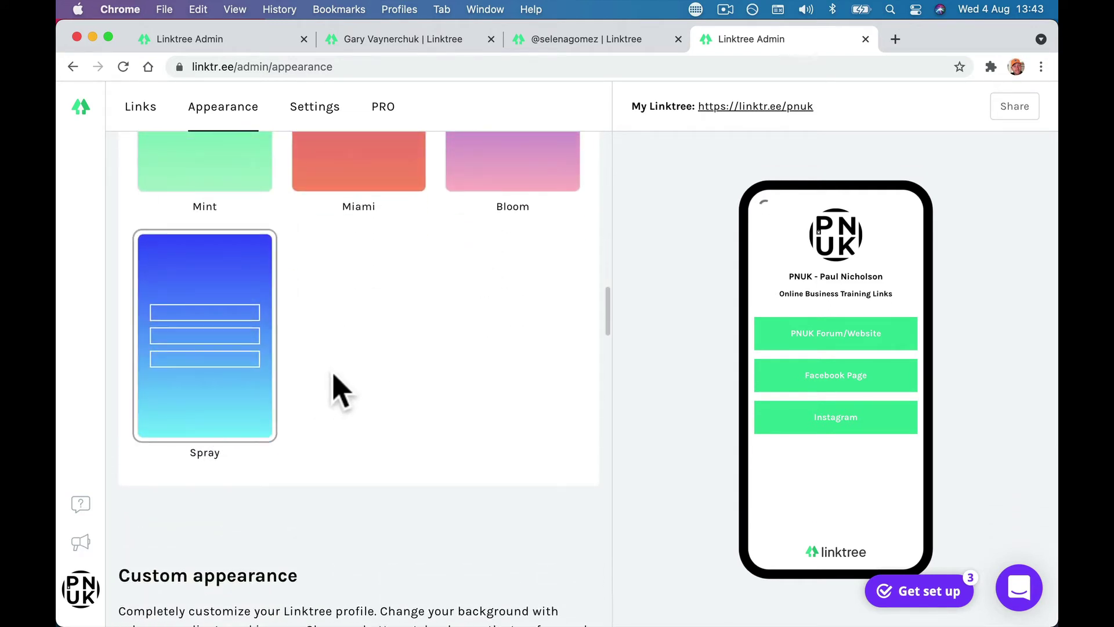
scroll(339, 389, up, 2)
scroll(339, 389, up, 1)
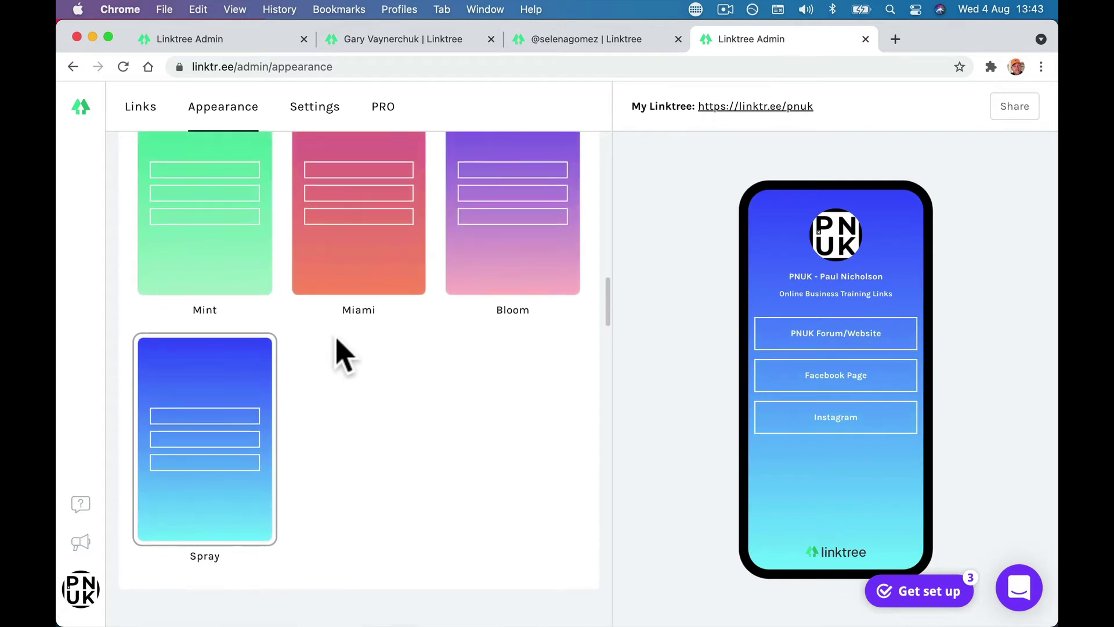
click(368, 303)
scroll(368, 303, up, 2)
scroll(368, 303, up, 1)
scroll(370, 305, up, 1)
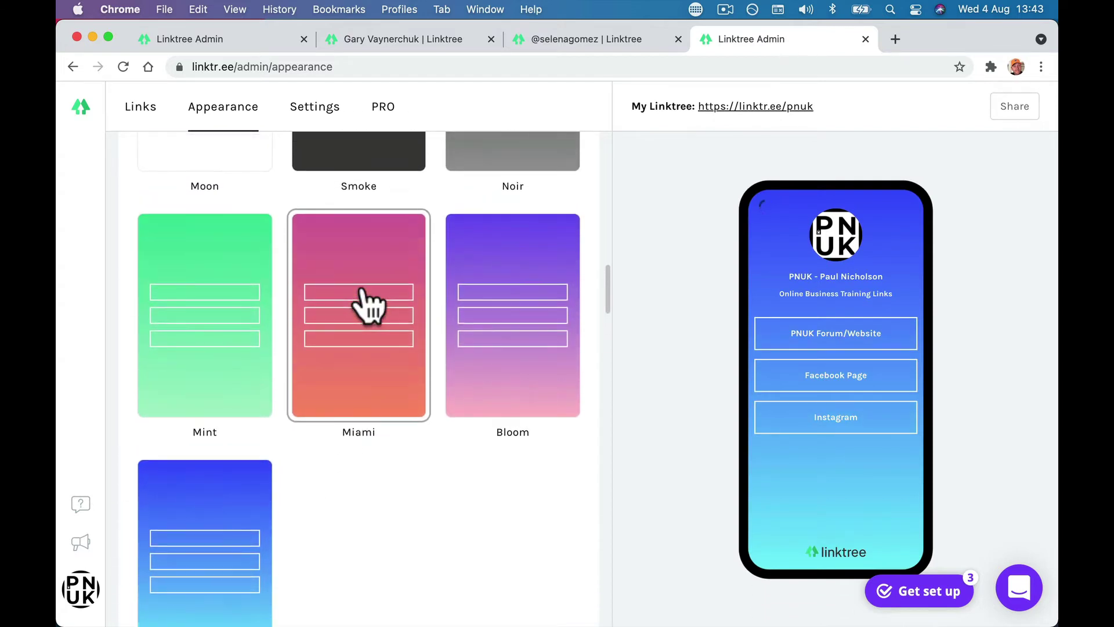
scroll(456, 311, up, 6)
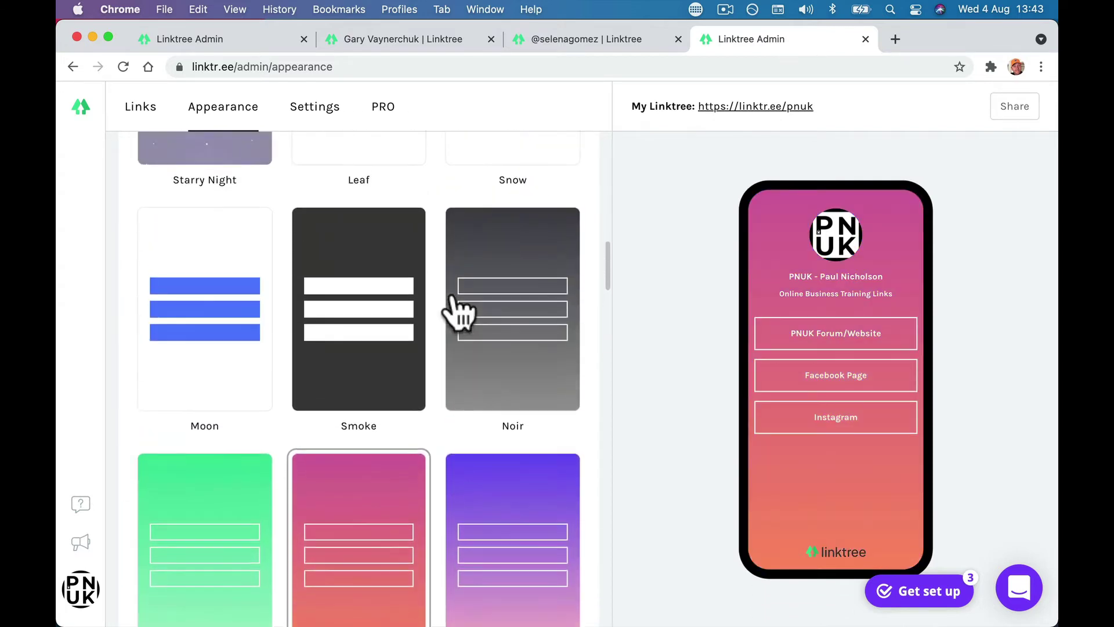
scroll(470, 340, up, 1)
scroll(470, 339, up, 1)
click(253, 428)
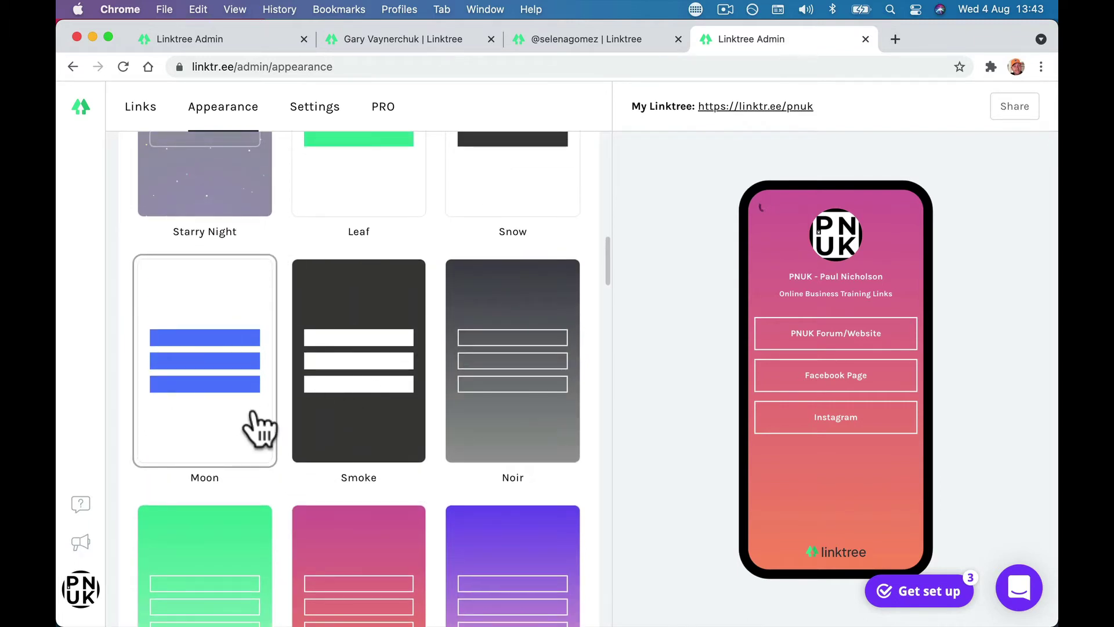
scroll(257, 426, up, 5)
scroll(270, 425, up, 1)
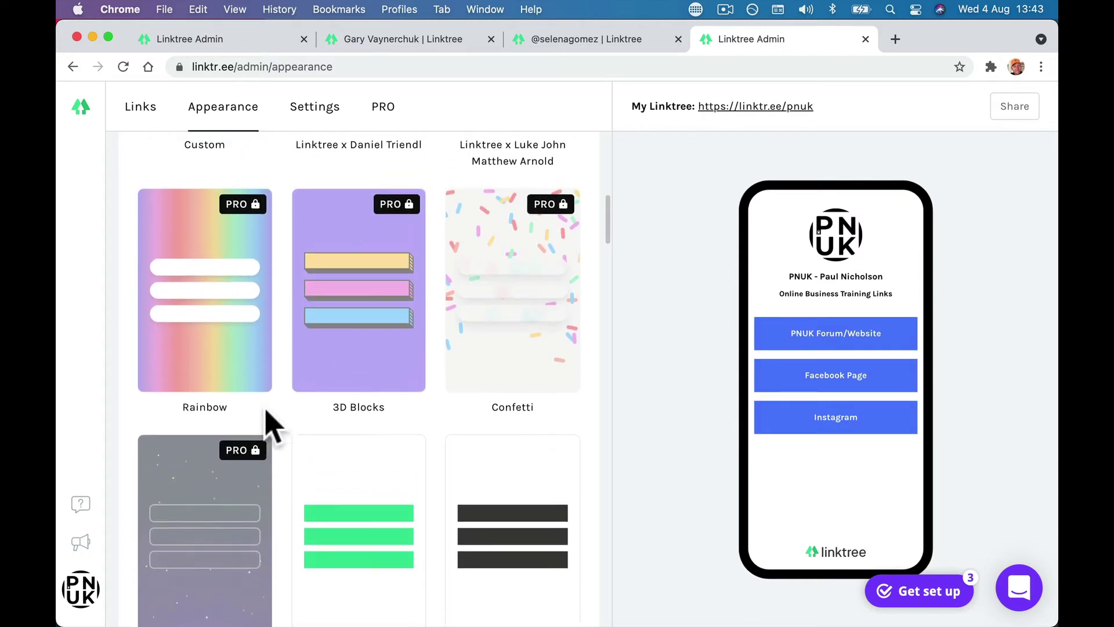
scroll(344, 418, up, 1)
scroll(341, 416, up, 3)
click(532, 273)
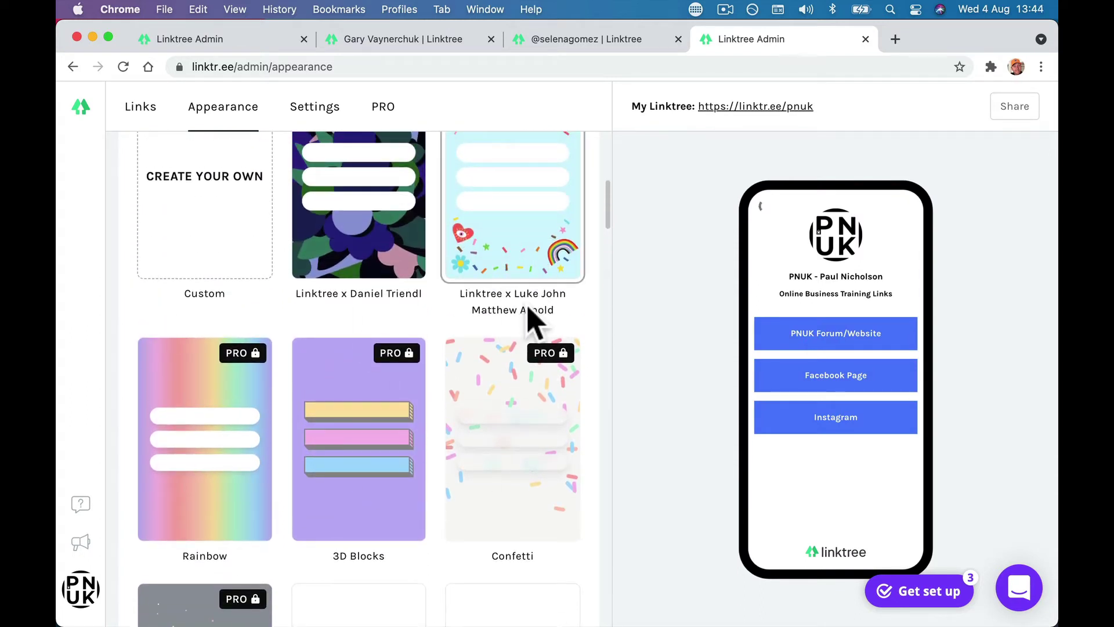
scroll(370, 400, down, 1)
scroll(375, 405, down, 4)
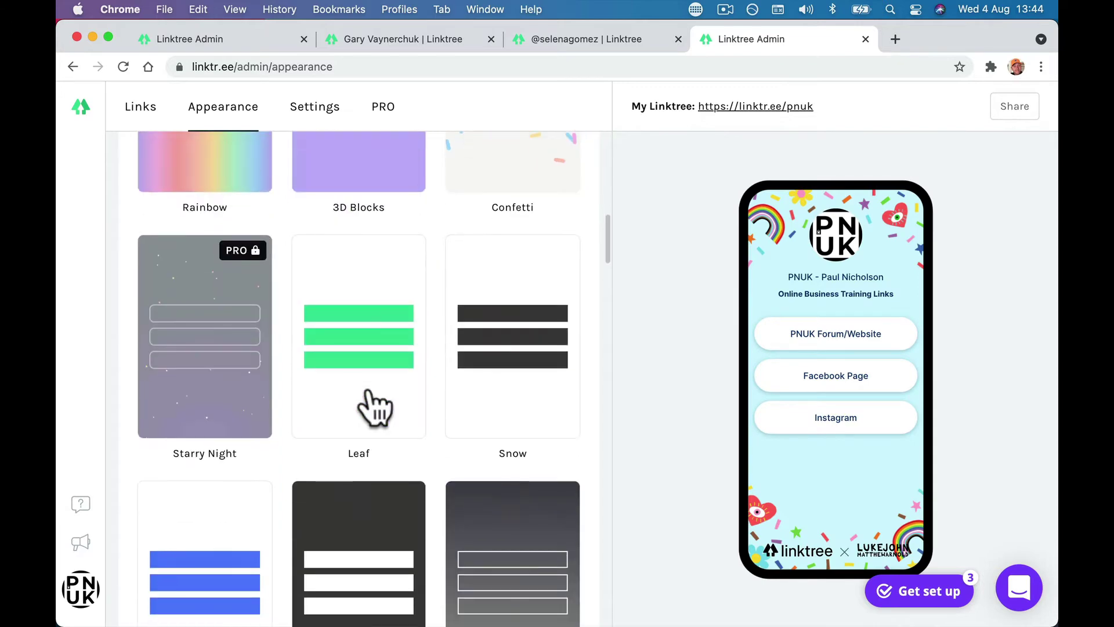
scroll(468, 323, down, 1)
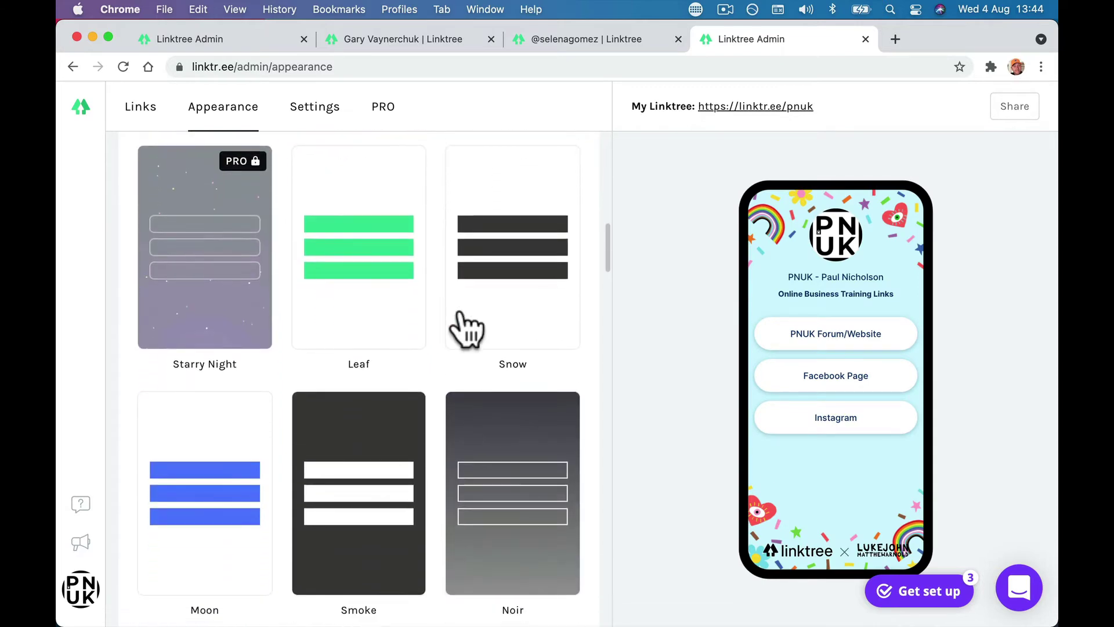
scroll(472, 180, up, 1)
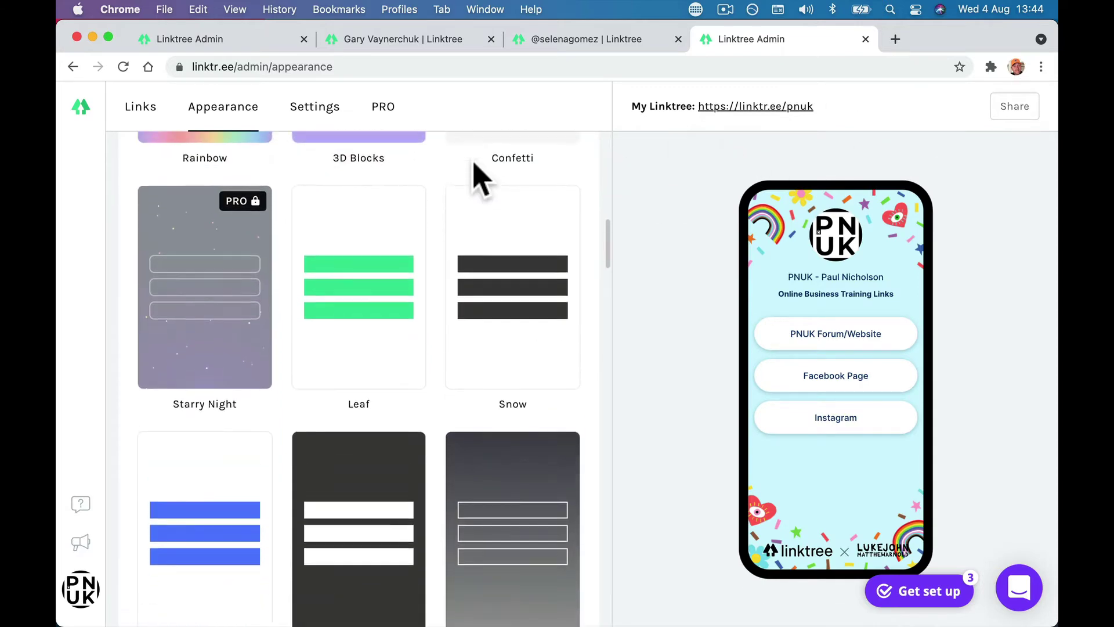
scroll(525, 486, down, 4)
click(499, 512)
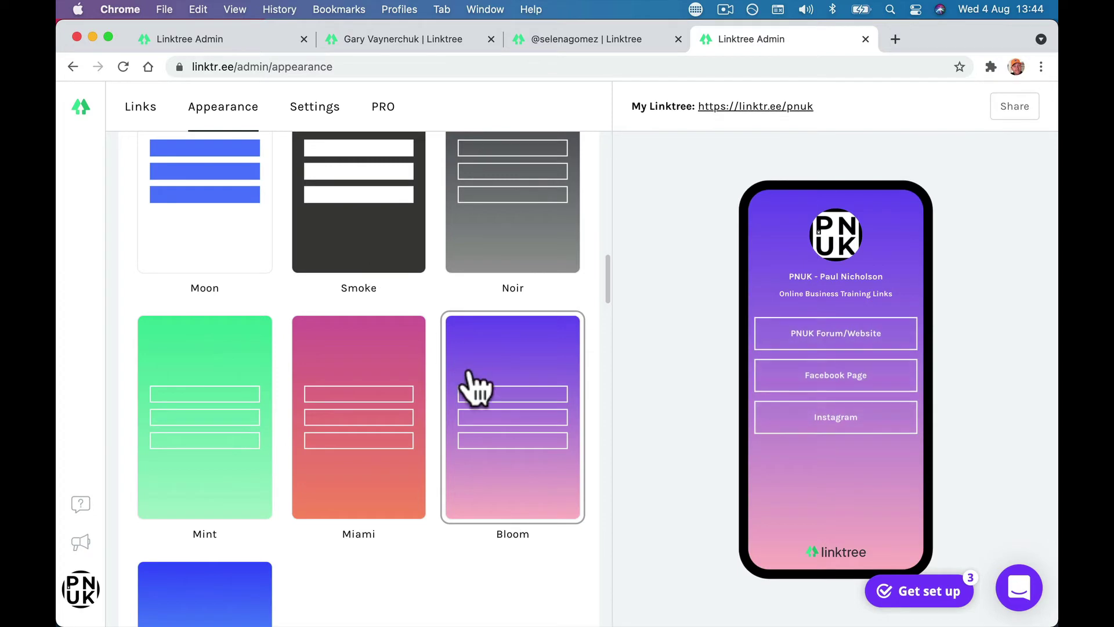
scroll(487, 331, up, 4)
scroll(492, 318, up, 9)
scroll(492, 318, up, 2)
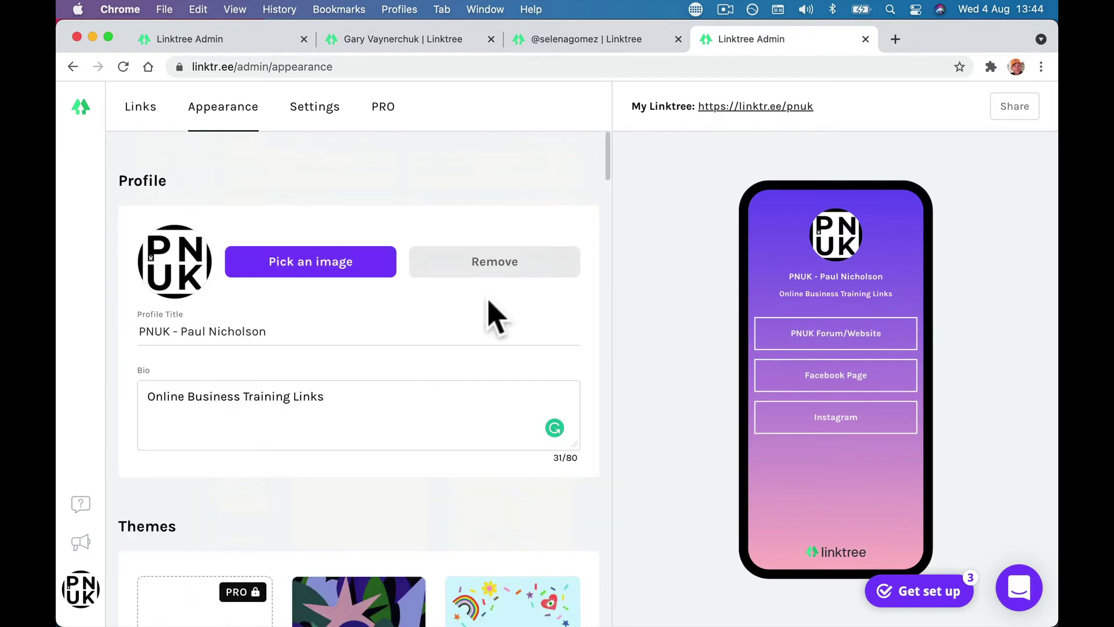
scroll(492, 317, down, 10)
scroll(492, 318, down, 9)
scroll(492, 318, down, 5)
scroll(492, 318, up, 1)
scroll(492, 318, down, 1)
scroll(491, 317, down, 1)
scroll(491, 317, down, 6)
scroll(491, 318, down, 4)
scroll(492, 318, up, 3)
scroll(492, 317, down, 3)
scroll(492, 318, down, 5)
scroll(492, 318, down, 3)
scroll(491, 317, down, 3)
scroll(492, 318, down, 2)
scroll(488, 302, down, 2)
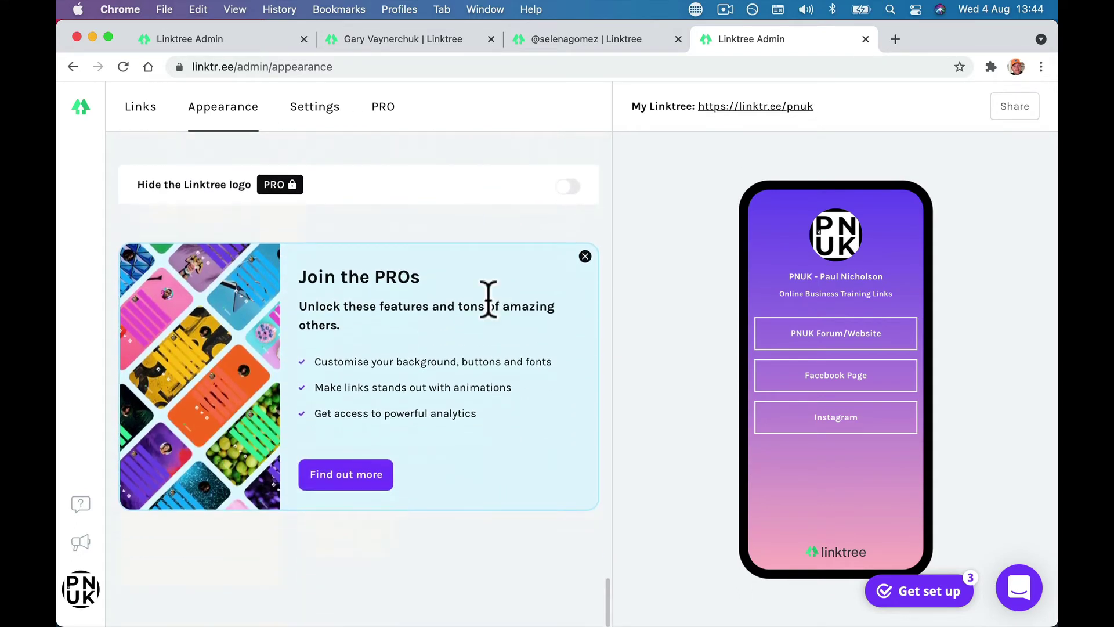
scroll(468, 261, up, 10)
scroll(461, 268, up, 4)
scroll(461, 268, up, 3)
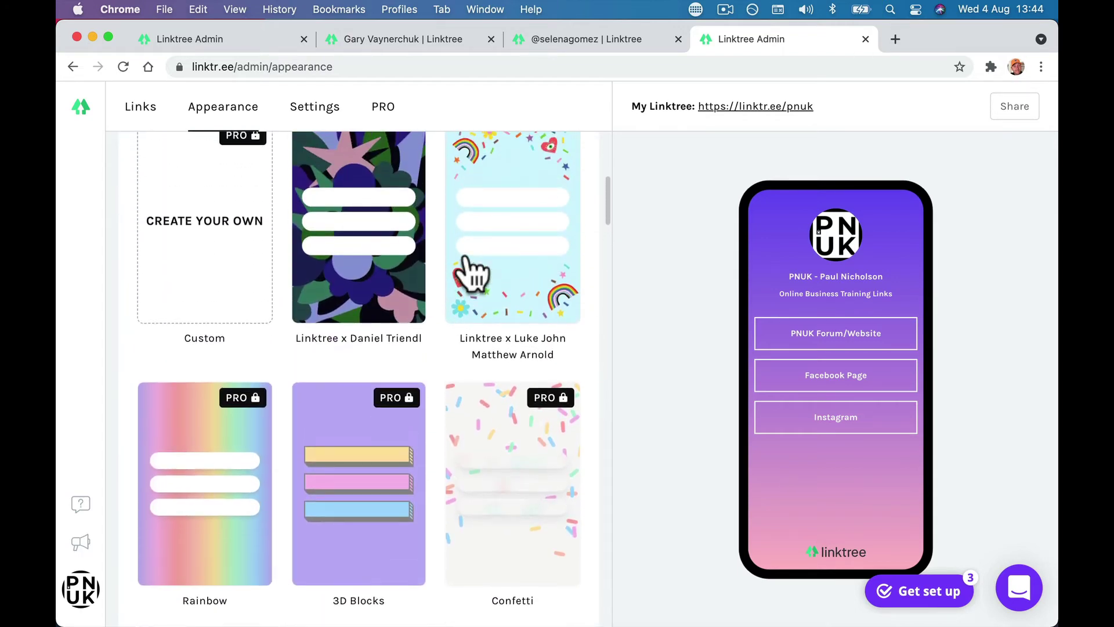
scroll(470, 269, up, 5)
scroll(469, 270, up, 1)
scroll(471, 272, up, 2)
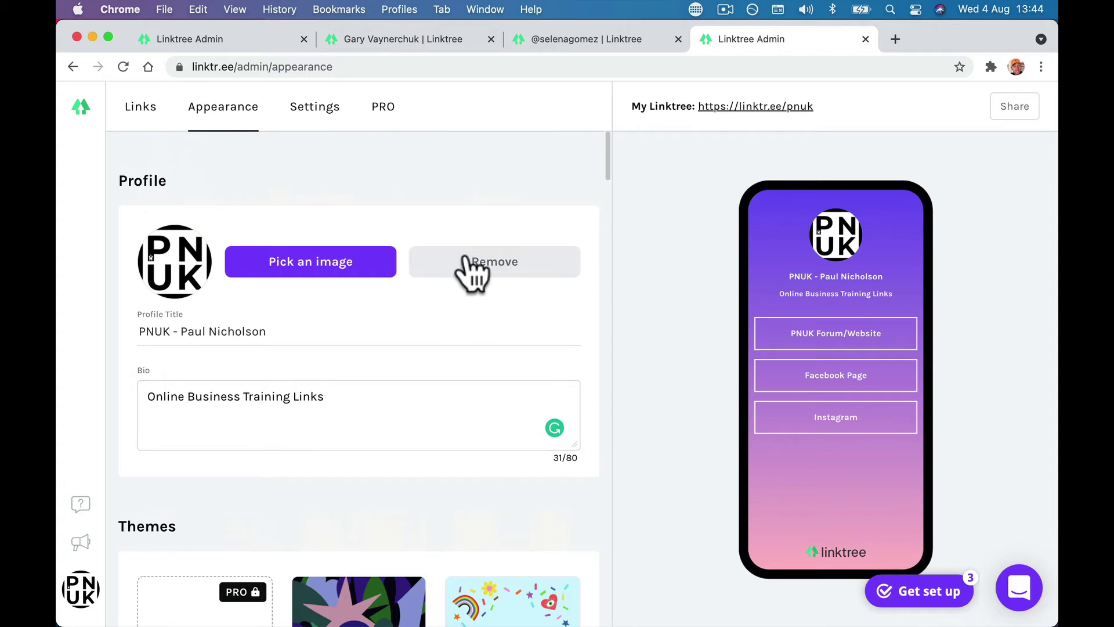
In Settings, compare another profile's icons, then switch the anti-racism banner on and back off.
click(303, 115)
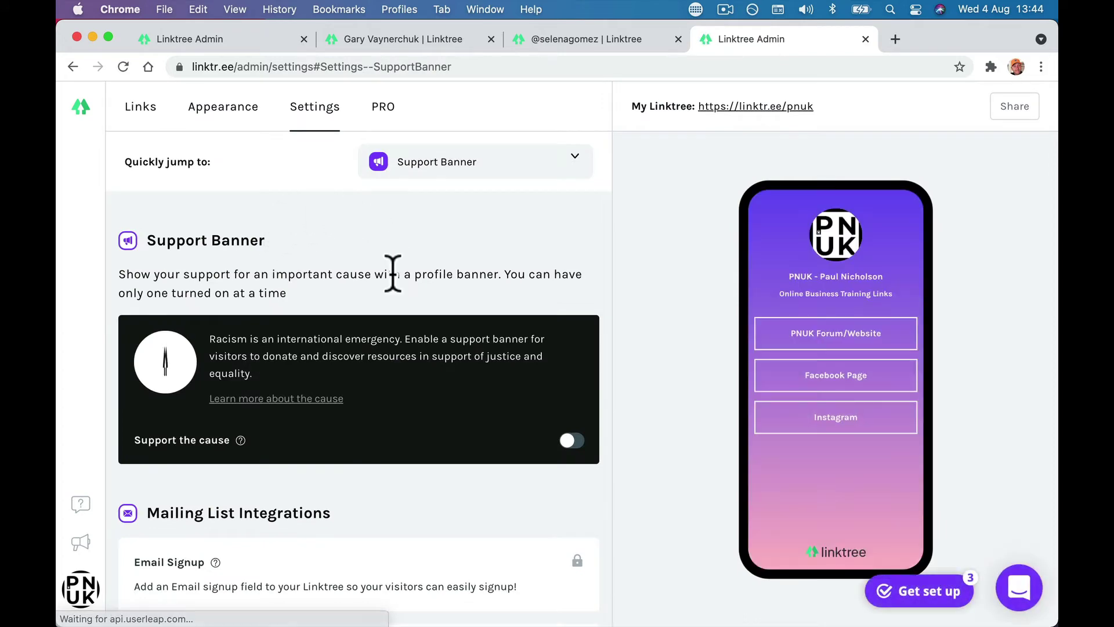
click(576, 39)
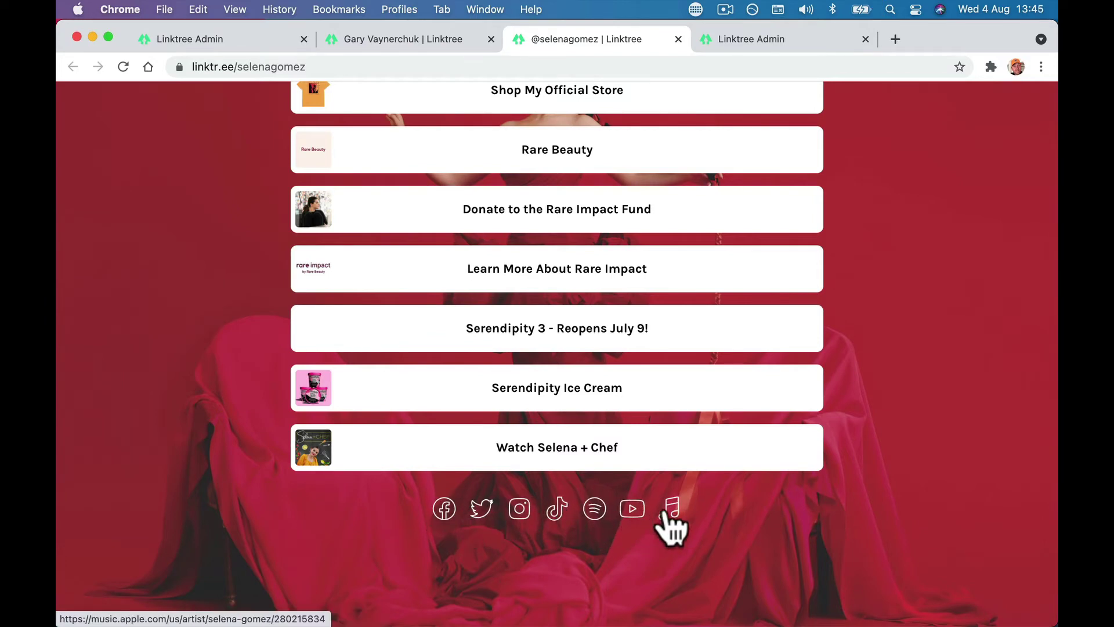
scroll(558, 203, up, 5)
scroll(566, 183, down, 3)
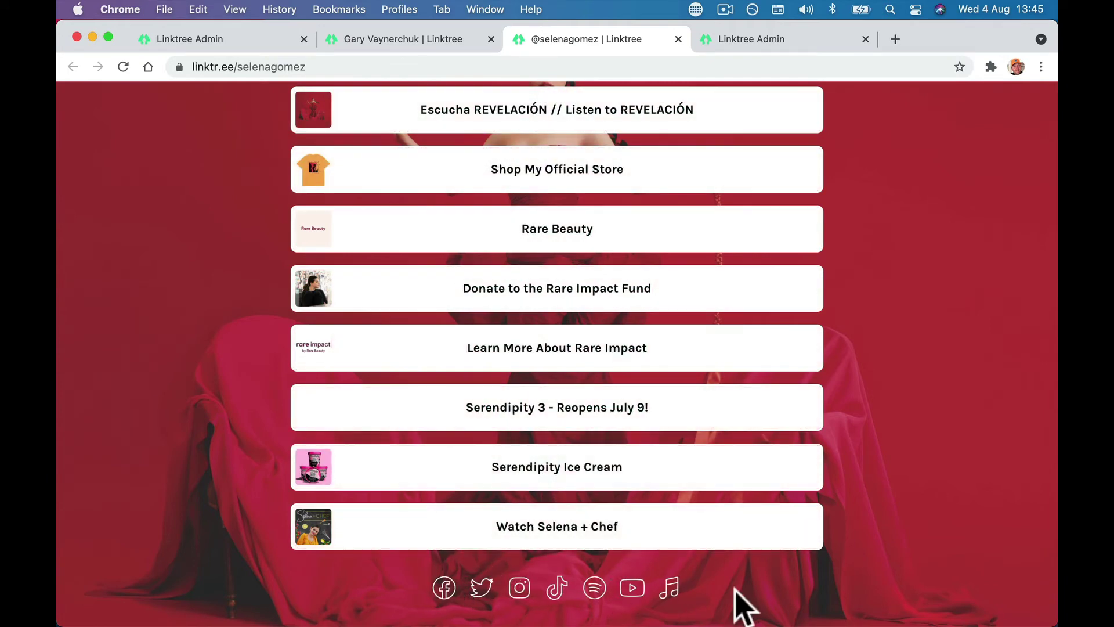
click(740, 42)
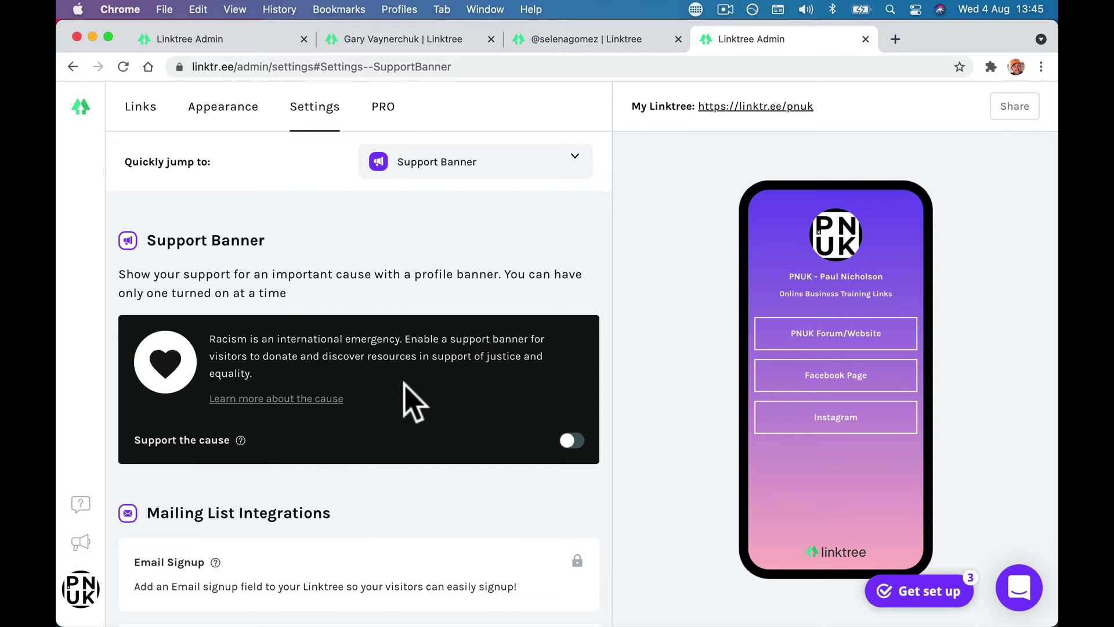
click(575, 440)
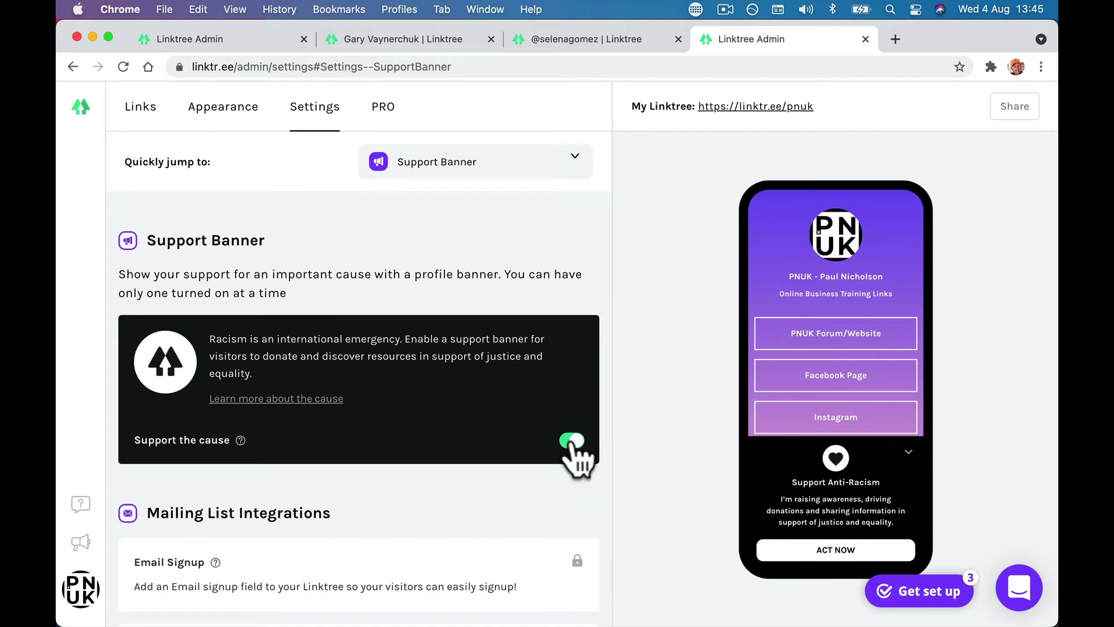
click(573, 443)
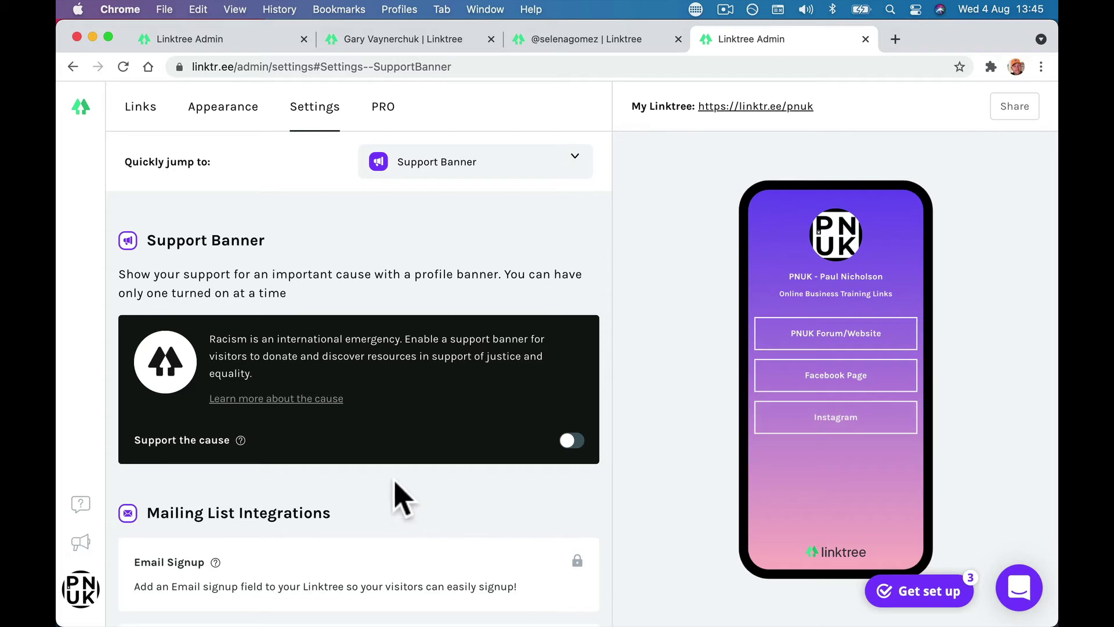
scroll(389, 489, down, 1)
scroll(389, 489, down, 5)
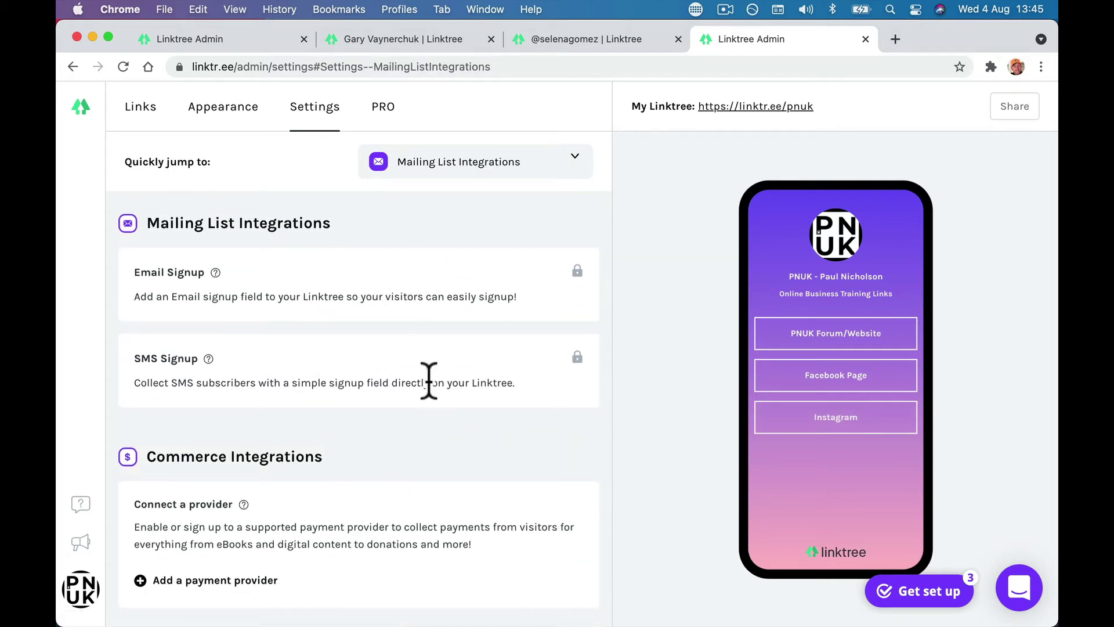
scroll(423, 373, down, 1)
scroll(424, 373, down, 2)
scroll(423, 372, down, 2)
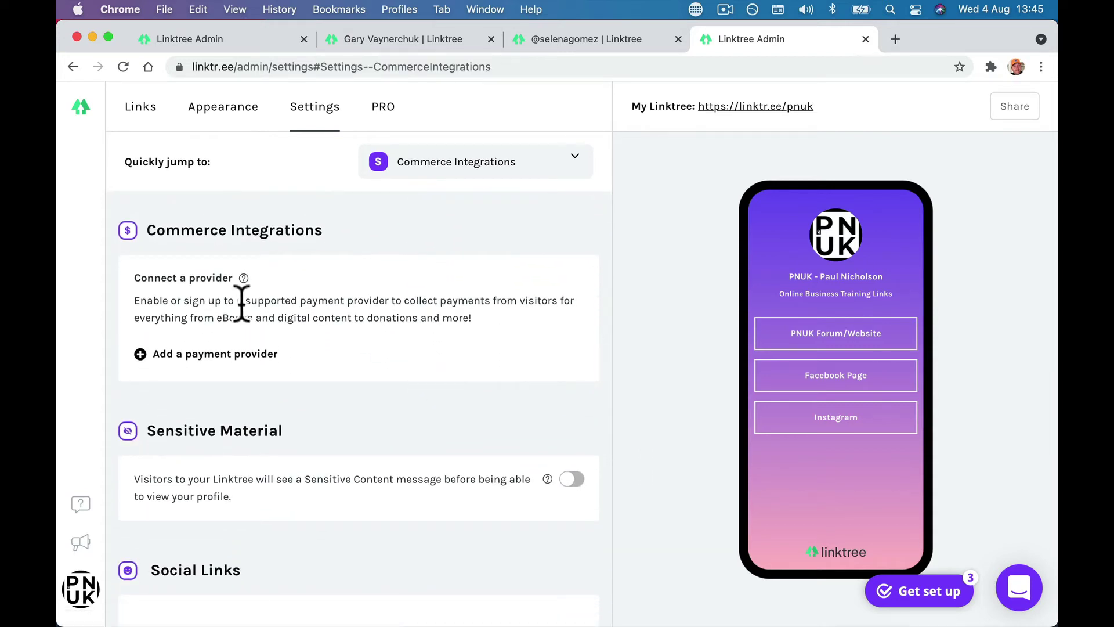
Choose PayPal as payment provider, review its 1.75% free-account fee, and close without connecting.
click(243, 356)
click(505, 315)
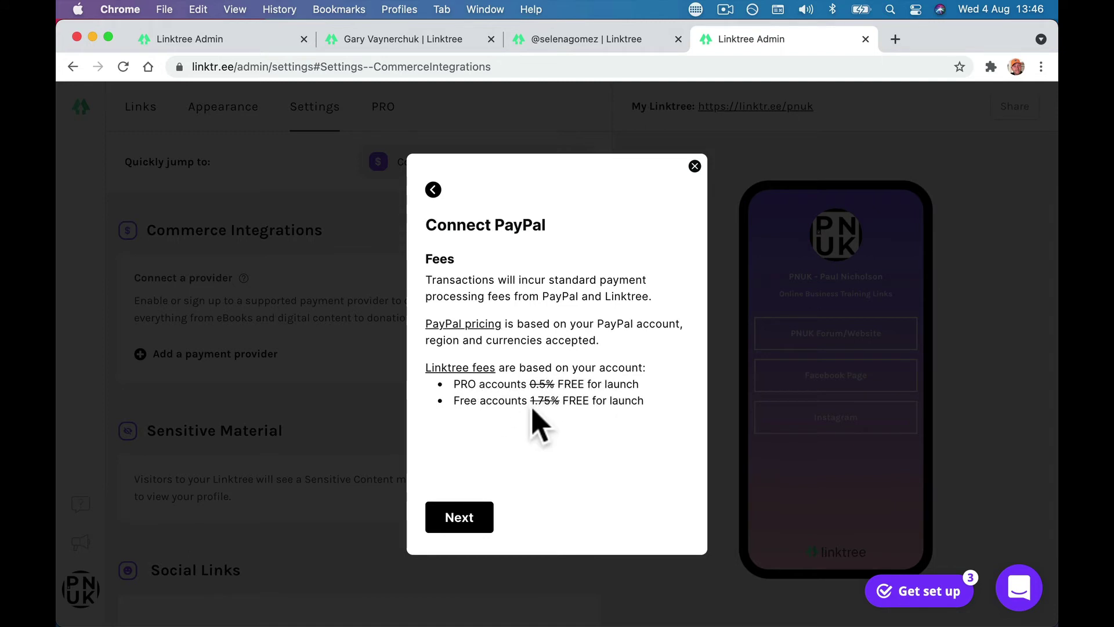
drag(544, 400, 564, 401)
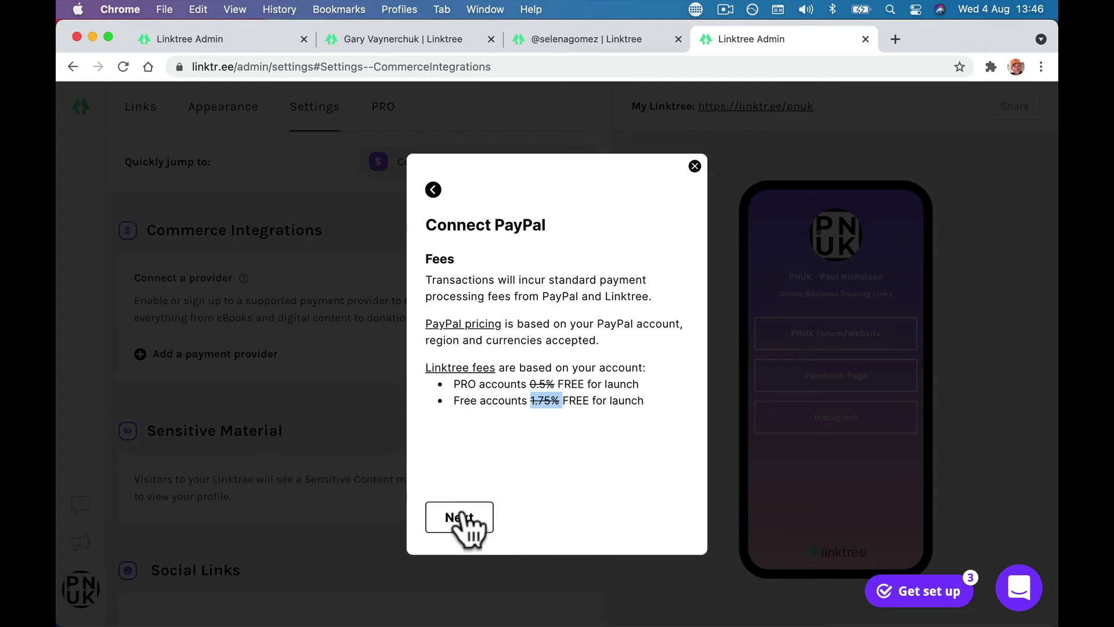
click(694, 166)
scroll(510, 392, down, 3)
scroll(505, 379, up, 2)
scroll(341, 301, up, 1)
scroll(398, 340, down, 1)
scroll(403, 343, down, 2)
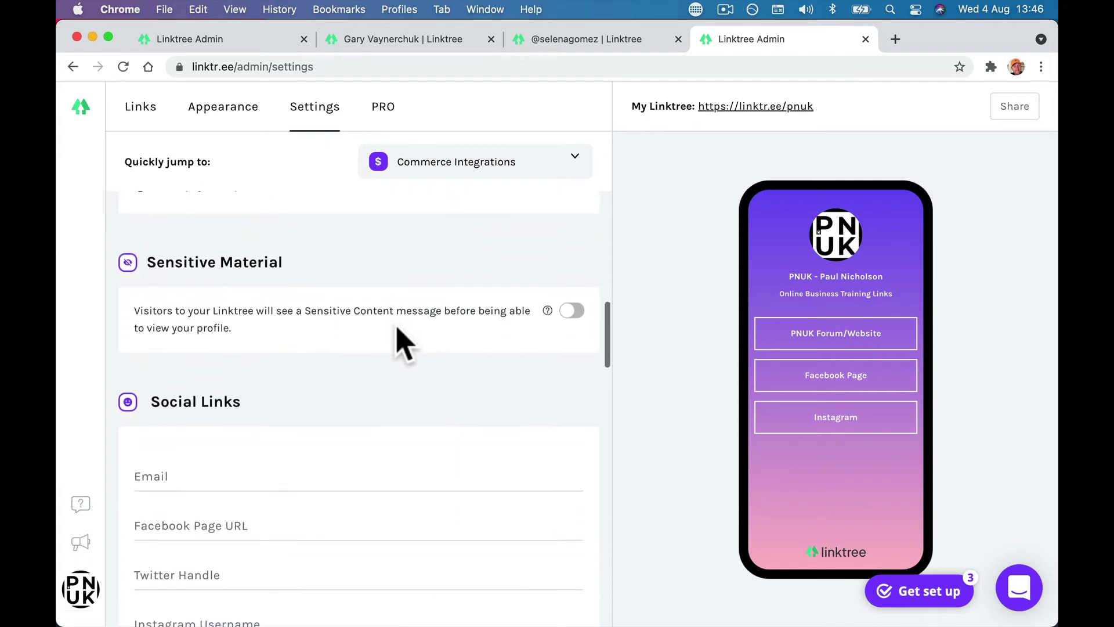
scroll(353, 365, down, 1)
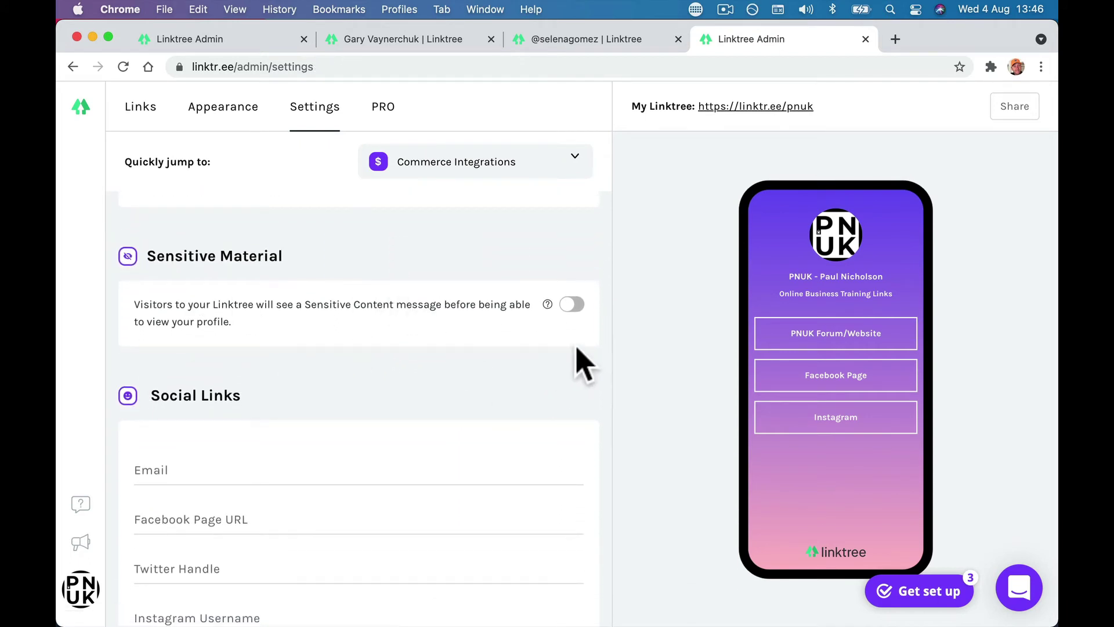
Switch the sensitive content warning on and off, then enter the contact email.
click(572, 305)
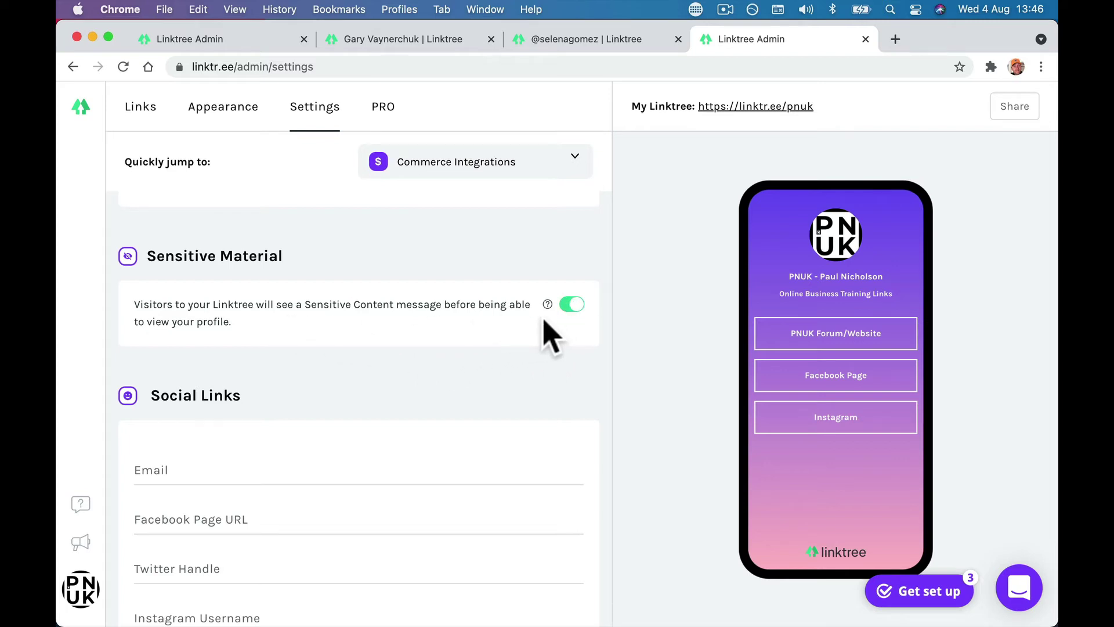
click(571, 304)
scroll(420, 366, down, 3)
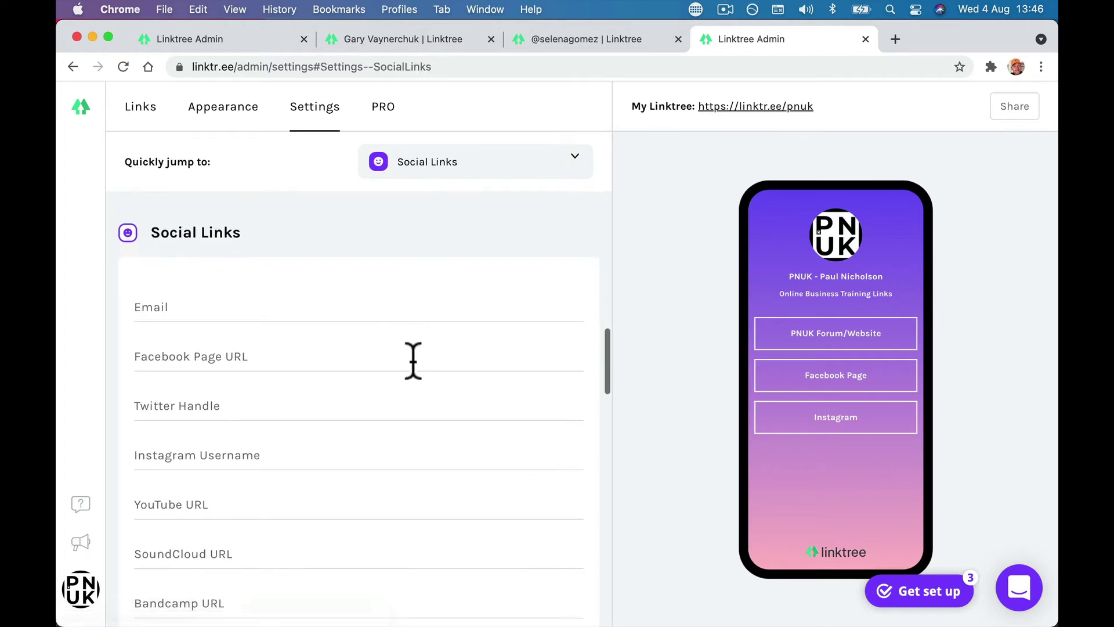
click(314, 308)
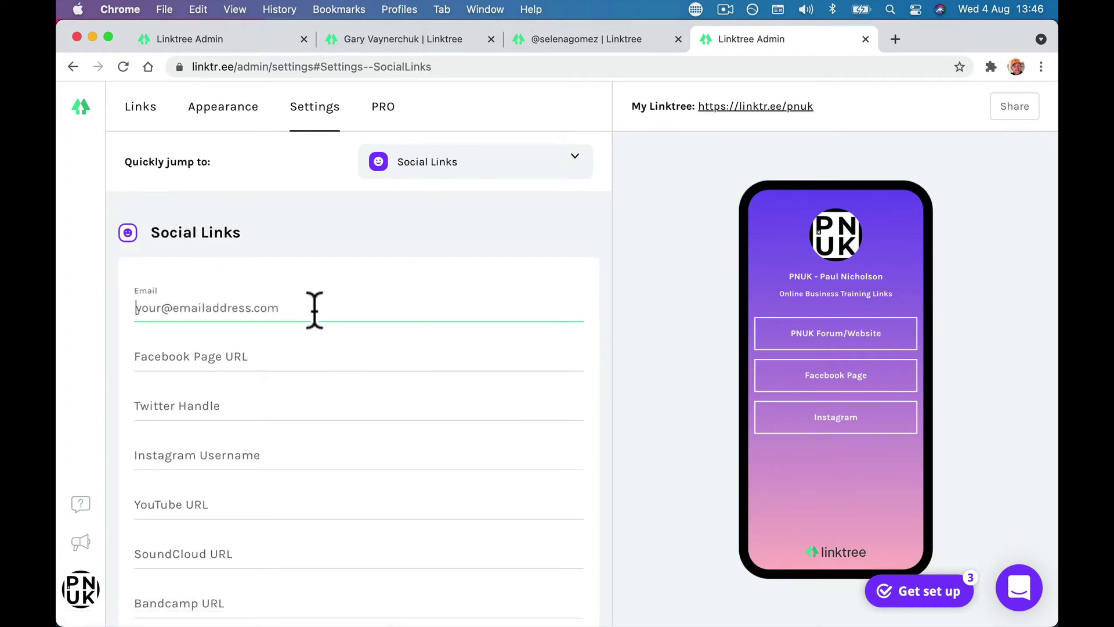
scroll(314, 308, down, 3)
scroll(313, 310, up, 3)
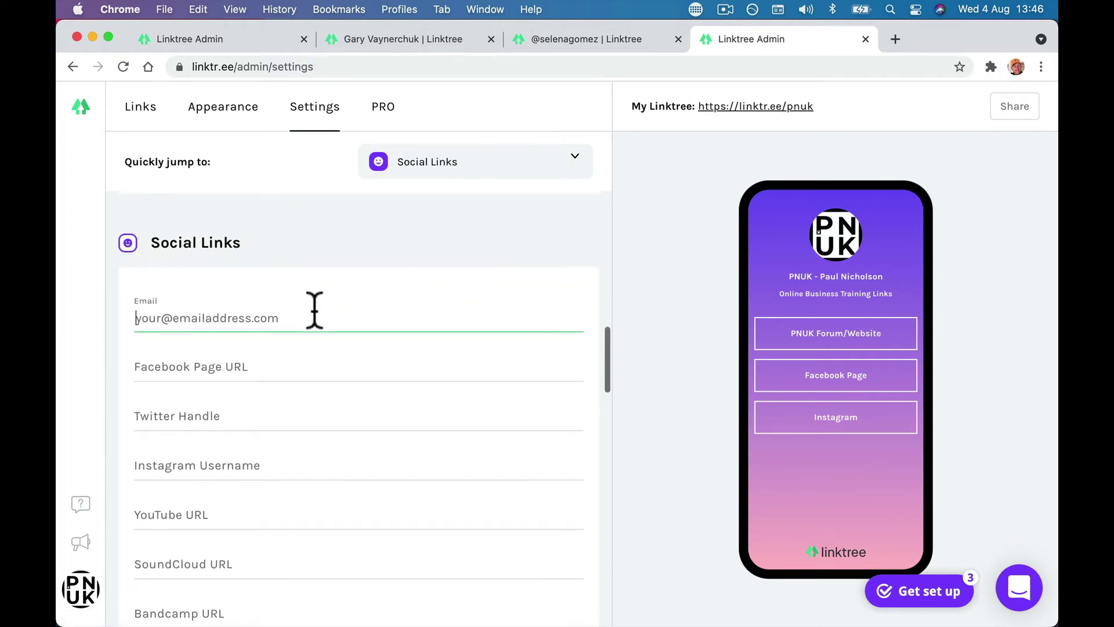
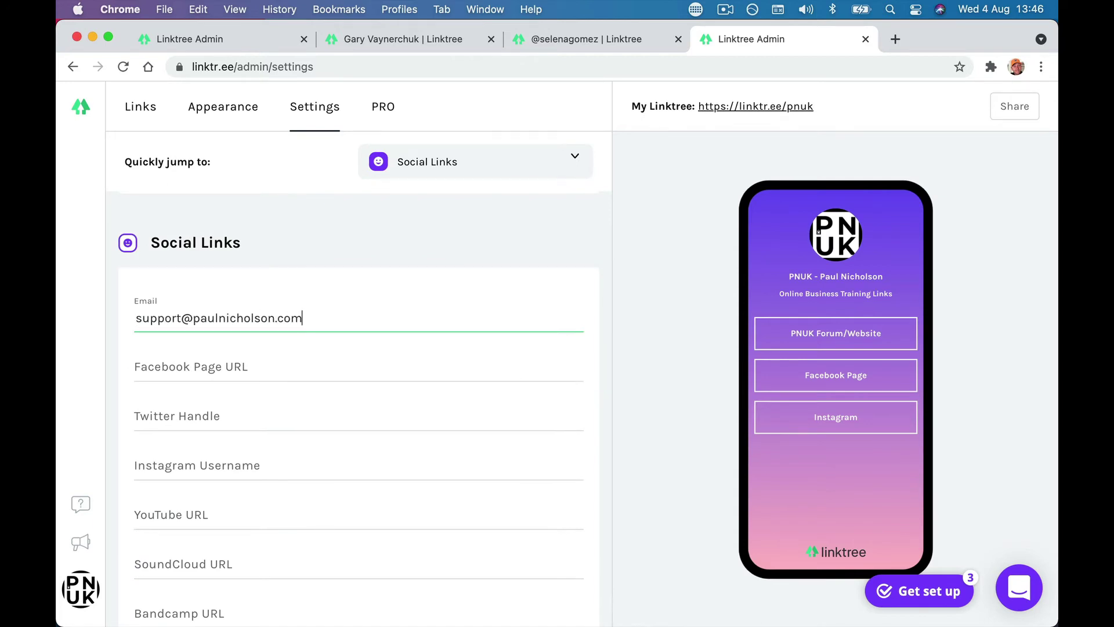
Fill in the Facebook page URL, Twitter handle and Instagram username social links.
key(Tab)
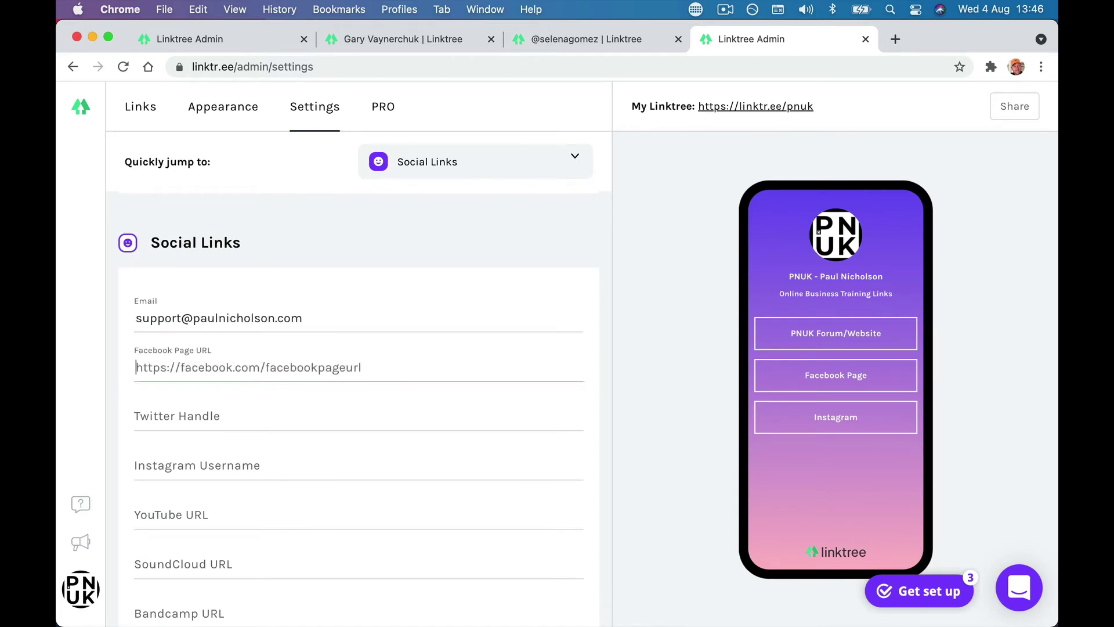
text(https://facebook.com/paulnicholsongo)
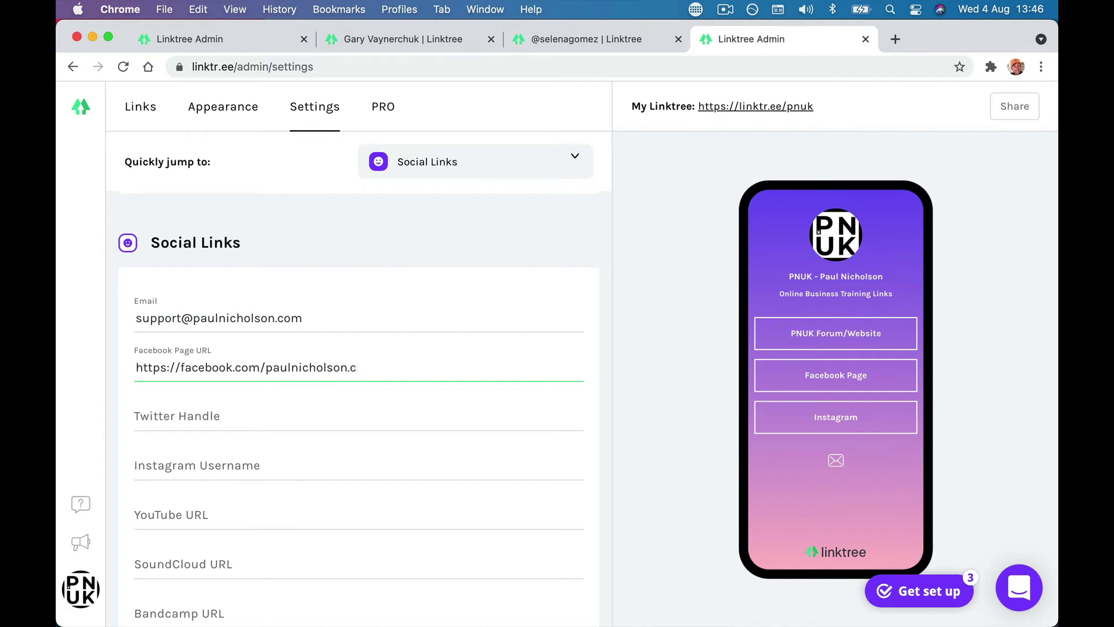
click(255, 418)
text(@PN_UK_)
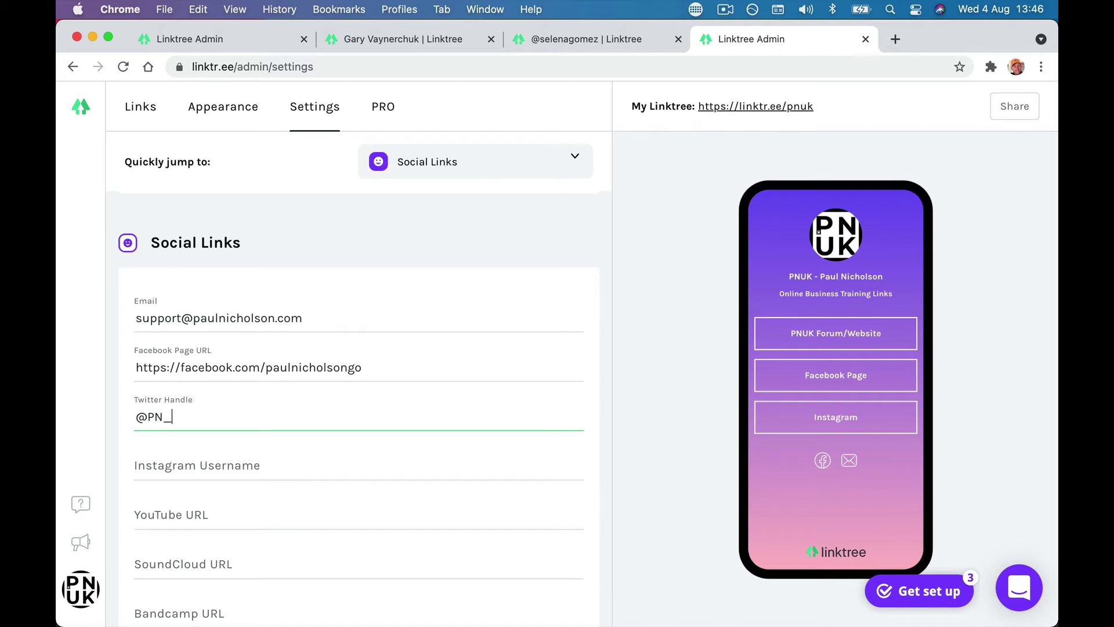
click(223, 465)
text(@PN_UK_)
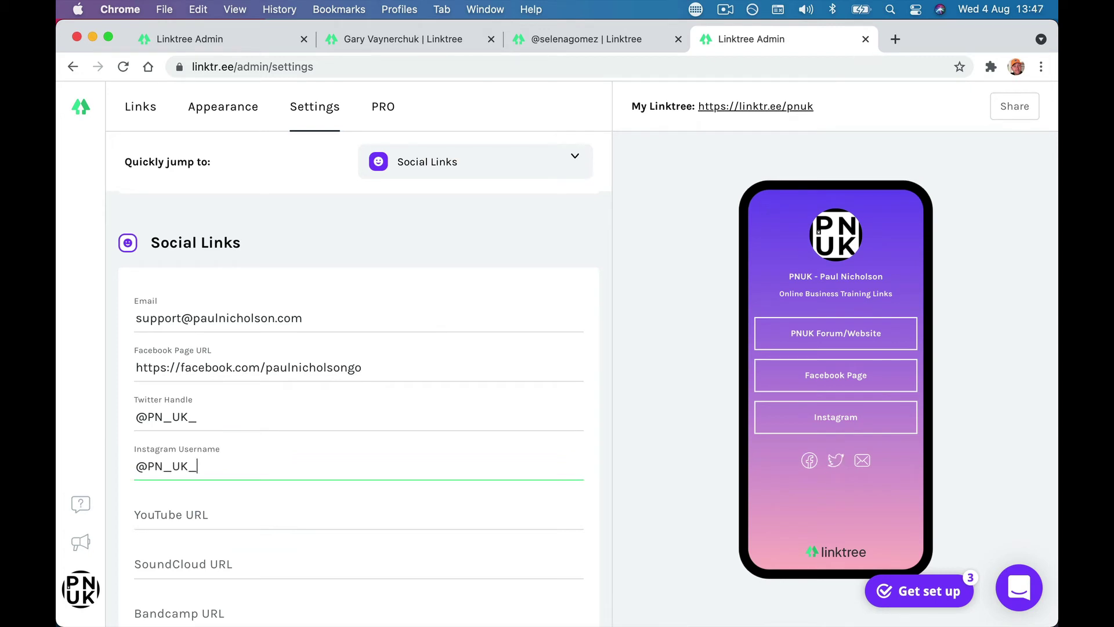
click(218, 523)
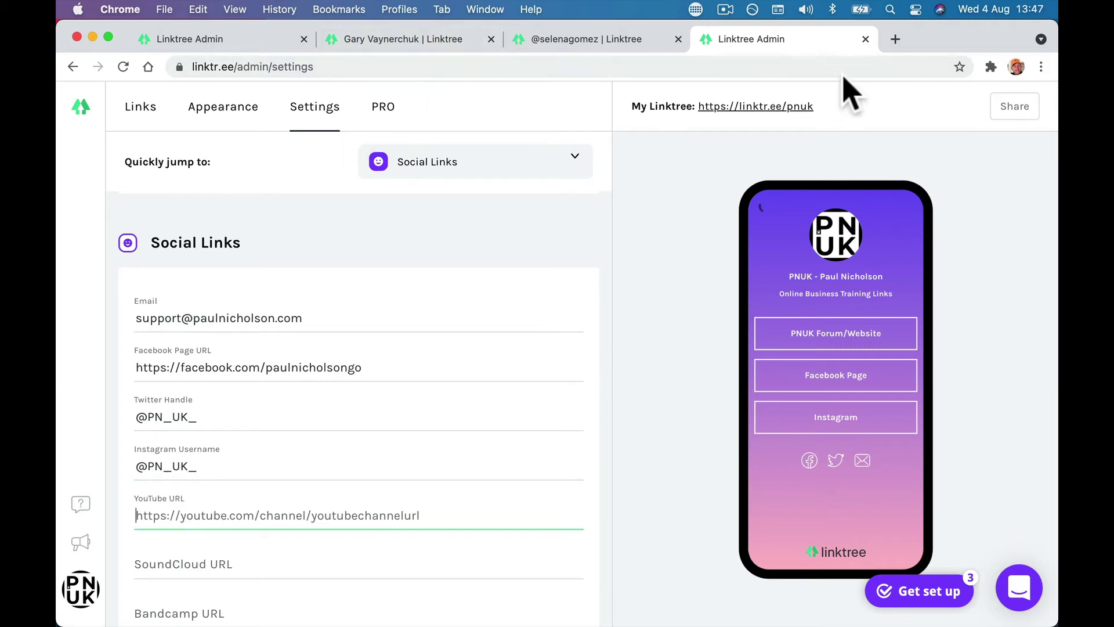
Load the YouTube home page in a new browser tab.
click(893, 40)
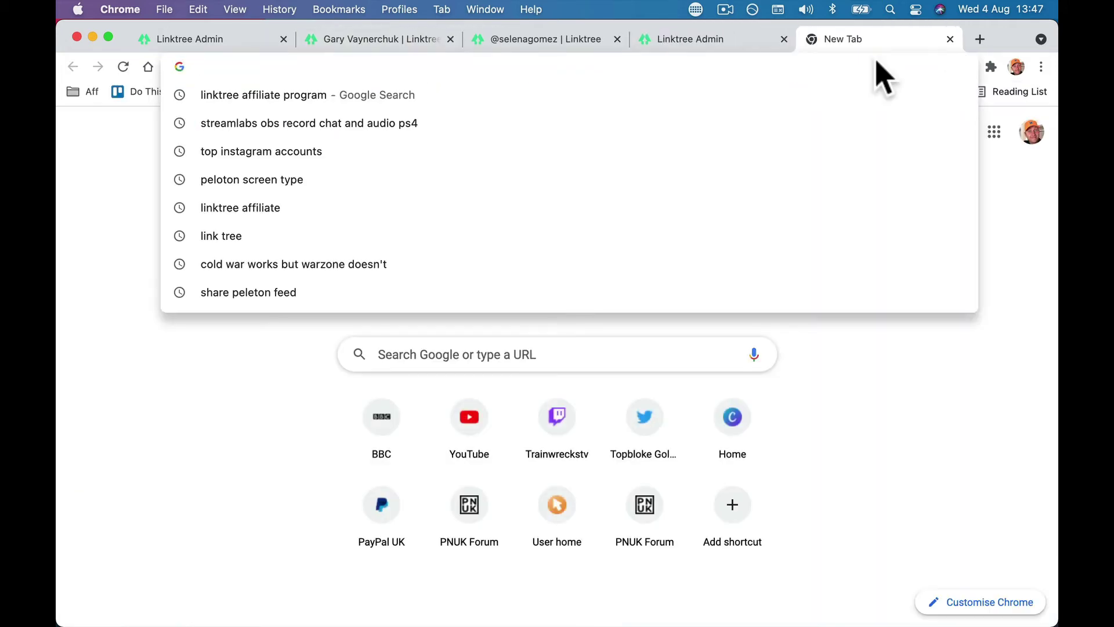
text(you)
key(Return)
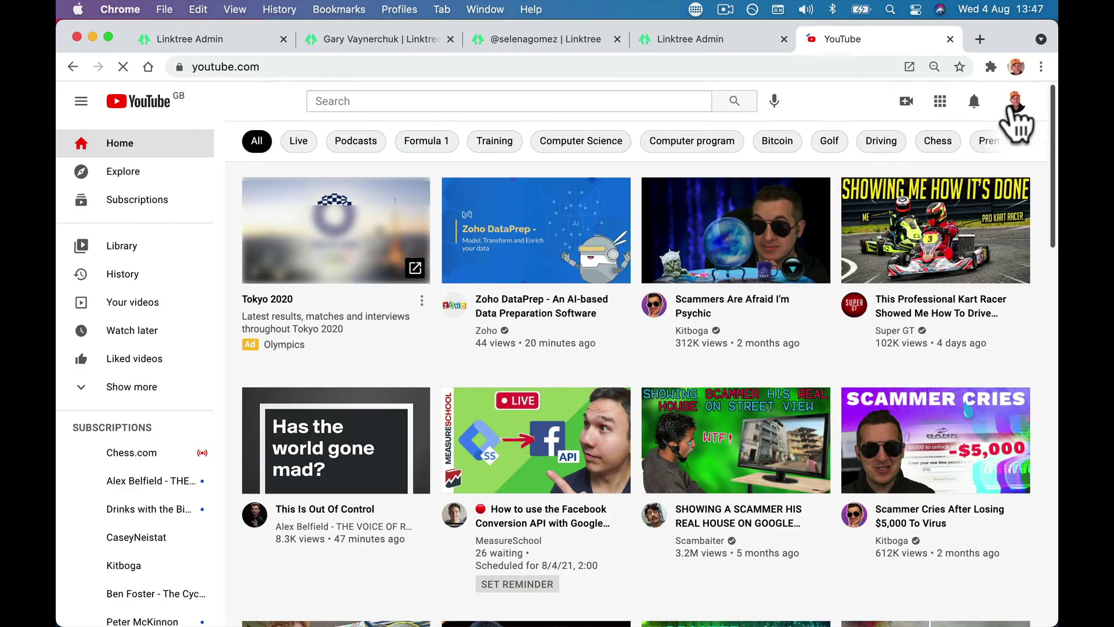
click(1013, 103)
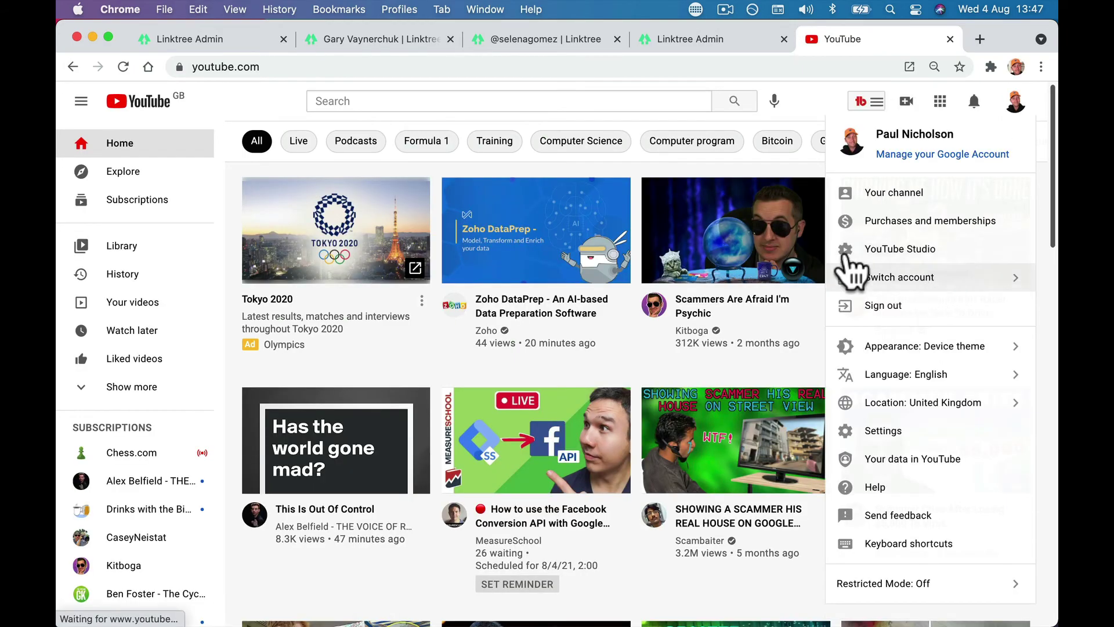
click(230, 276)
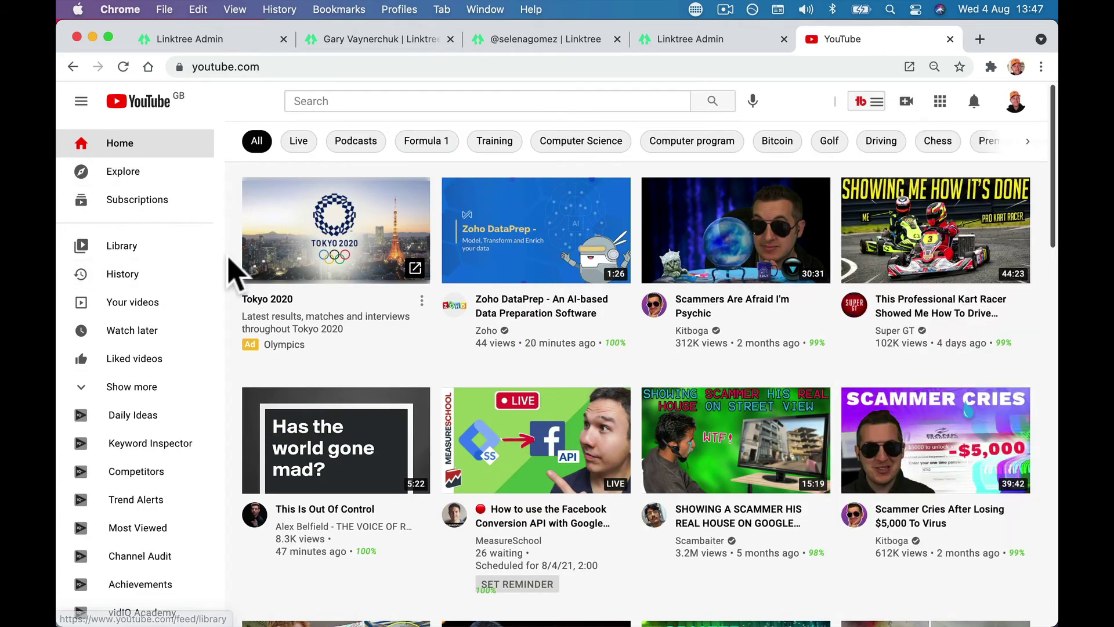
scroll(235, 288, down, 5)
scroll(232, 286, down, 2)
scroll(231, 286, down, 3)
scroll(231, 286, down, 3)
scroll(113, 344, down, 5)
scroll(113, 344, down, 3)
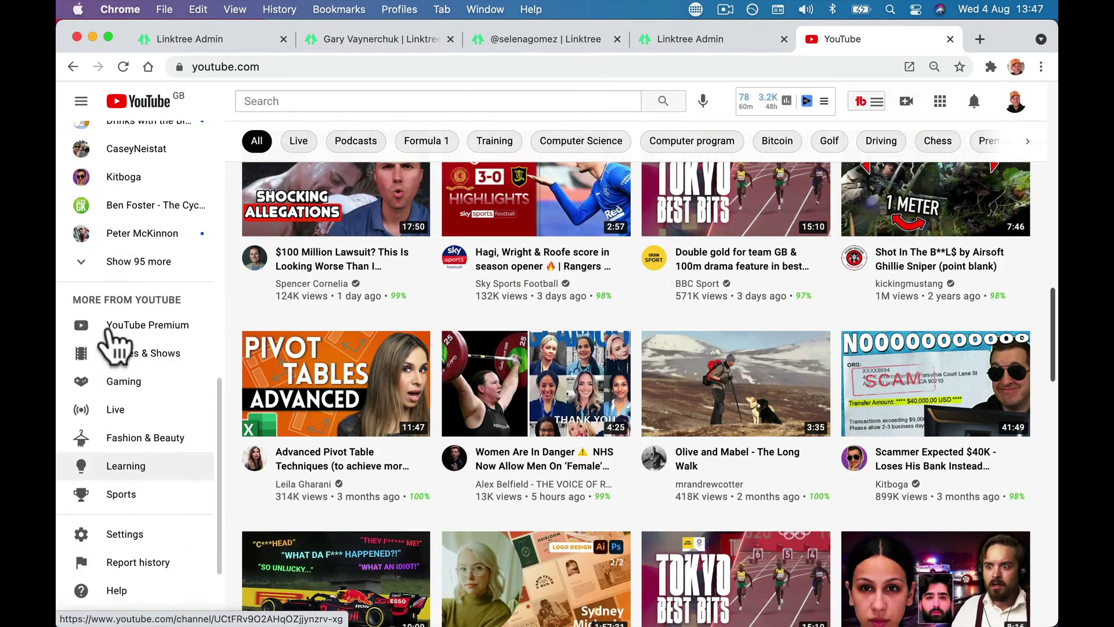
scroll(141, 465, down, 1)
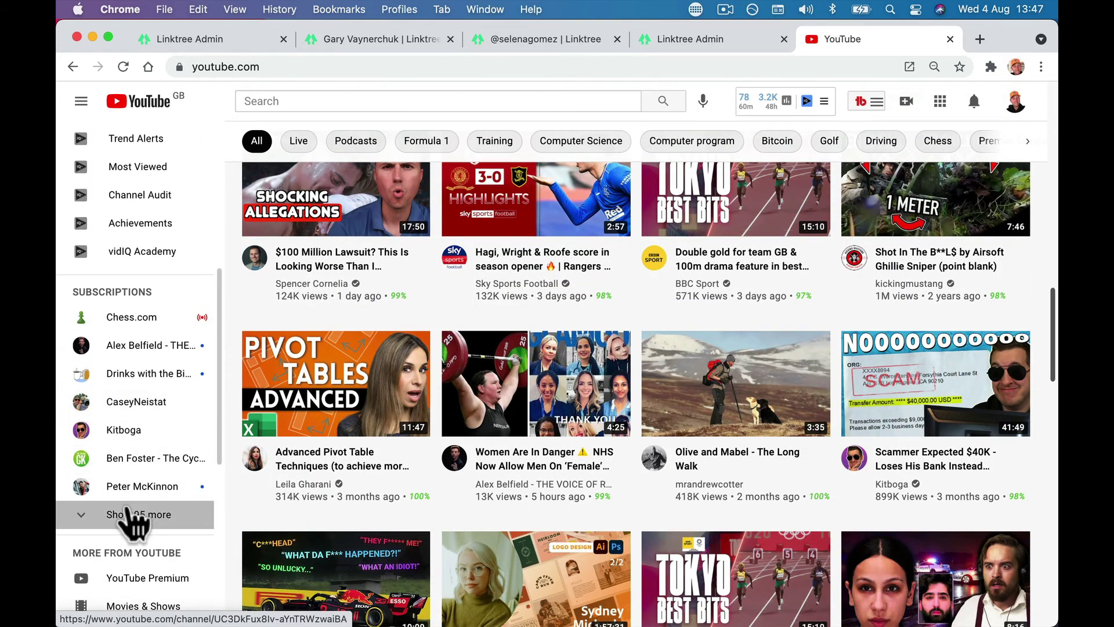
Open the PN_UK_ channel from the full subscriptions list and copy its URL for Linktree.
click(141, 516)
scroll(137, 515, down, 2)
scroll(131, 513, down, 2)
scroll(130, 515, down, 2)
scroll(131, 514, down, 1)
scroll(131, 511, down, 2)
scroll(133, 508, down, 1)
scroll(135, 503, down, 1)
scroll(131, 496, down, 1)
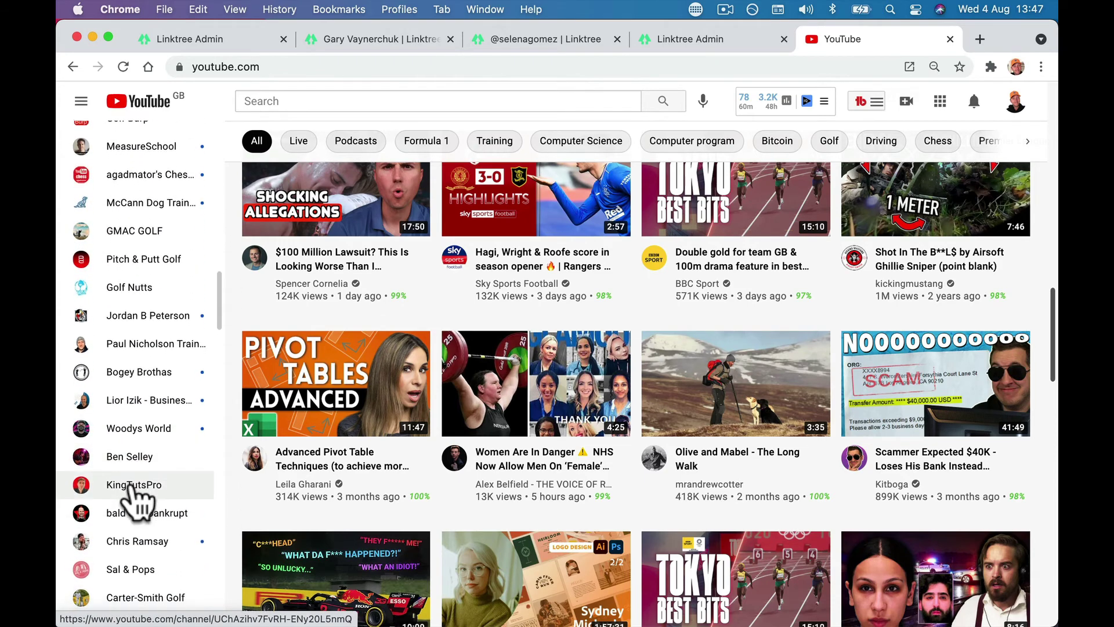
scroll(131, 496, up, 3)
scroll(131, 495, up, 1)
scroll(131, 496, up, 1)
scroll(131, 496, up, 4)
scroll(132, 497, down, 10)
scroll(133, 498, down, 4)
scroll(136, 500, down, 8)
scroll(136, 502, down, 5)
scroll(139, 496, down, 3)
scroll(135, 427, down, 1)
click(82, 383)
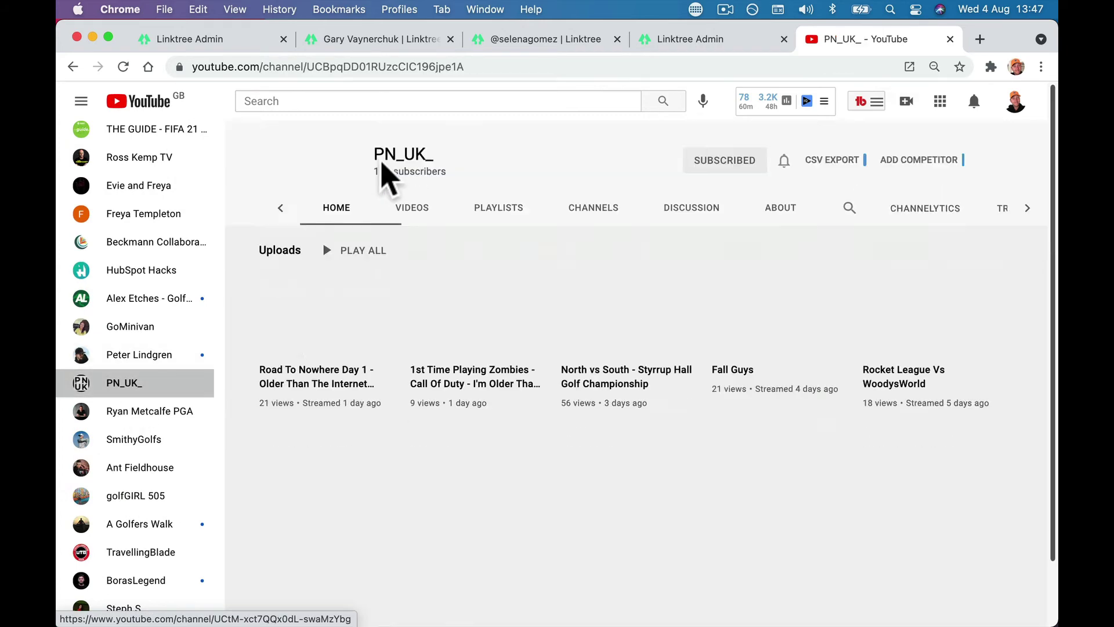
click(387, 69)
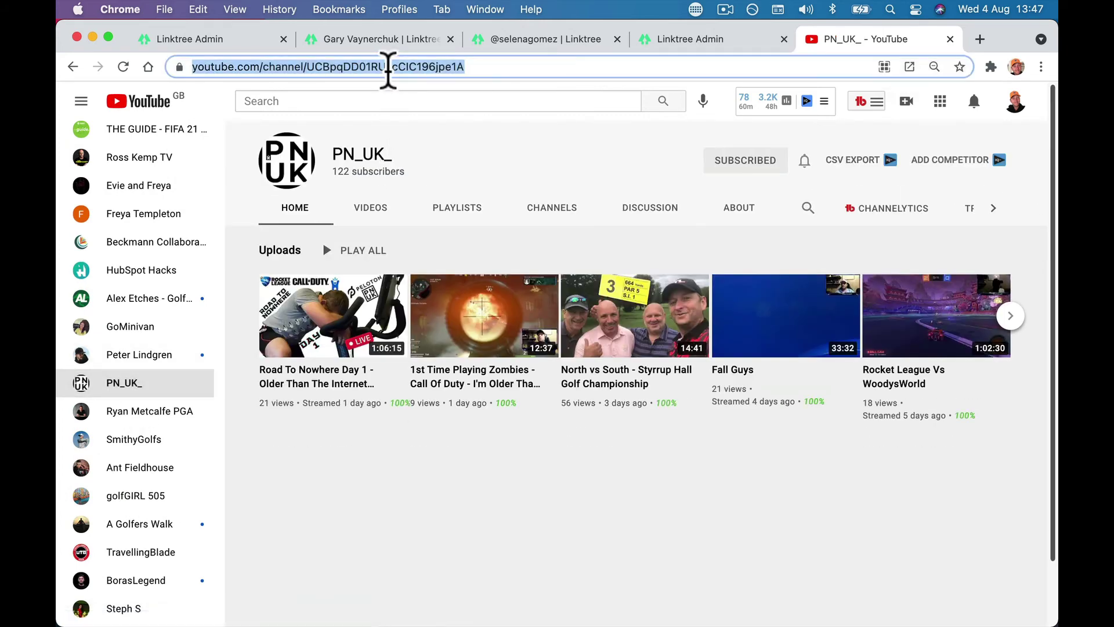
click(662, 41)
Paste the PN_UK_ channel URL into YouTube URL and enter the Twitch handle, checking selenagomez's profile.
text(https://www.youtube.com/channel/UCBpqDD01RUzcCIC196jpe1A)
scroll(326, 561, down, 1)
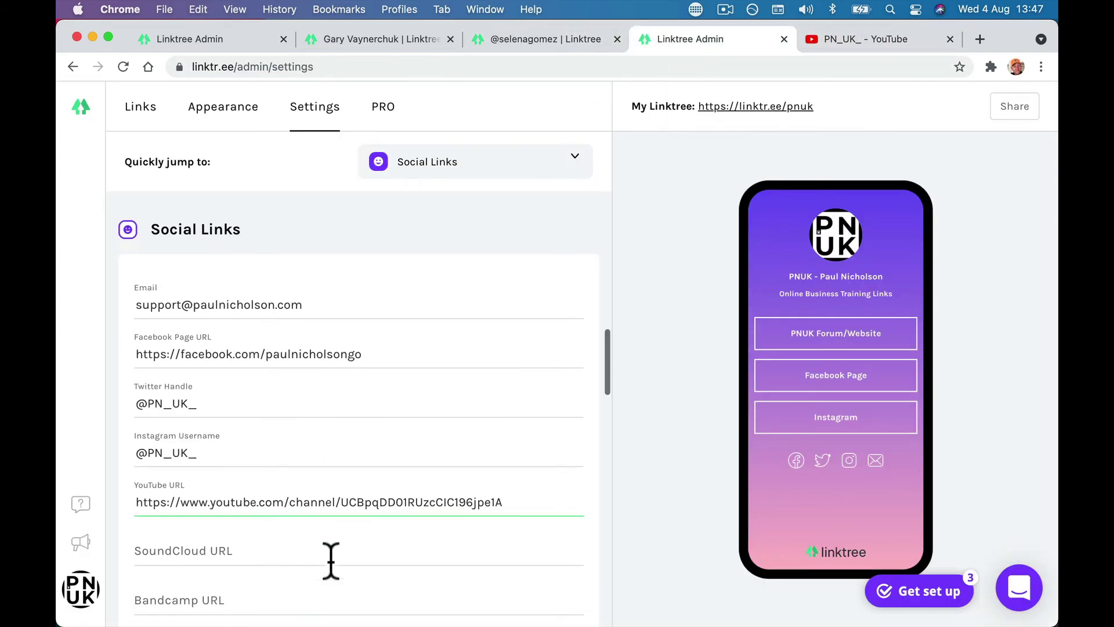
scroll(331, 566, down, 2)
scroll(335, 566, down, 2)
scroll(335, 565, down, 2)
scroll(331, 557, down, 3)
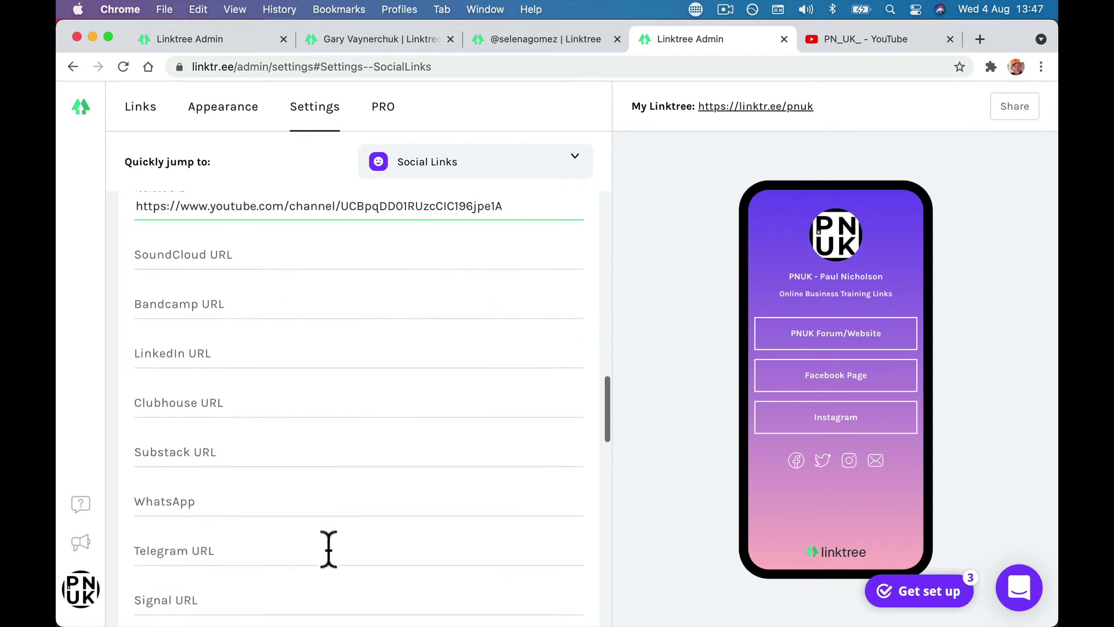
scroll(329, 547, down, 3)
scroll(328, 547, down, 3)
scroll(328, 558, down, 2)
scroll(330, 566, down, 2)
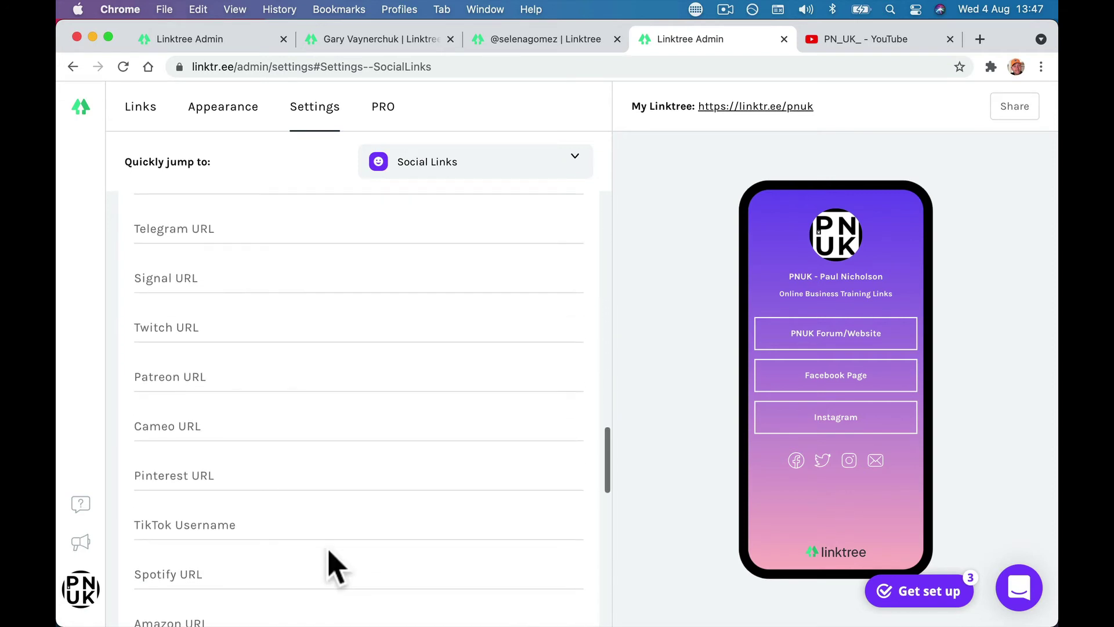
click(209, 329)
text(https://twitch.tv/pn_uk)
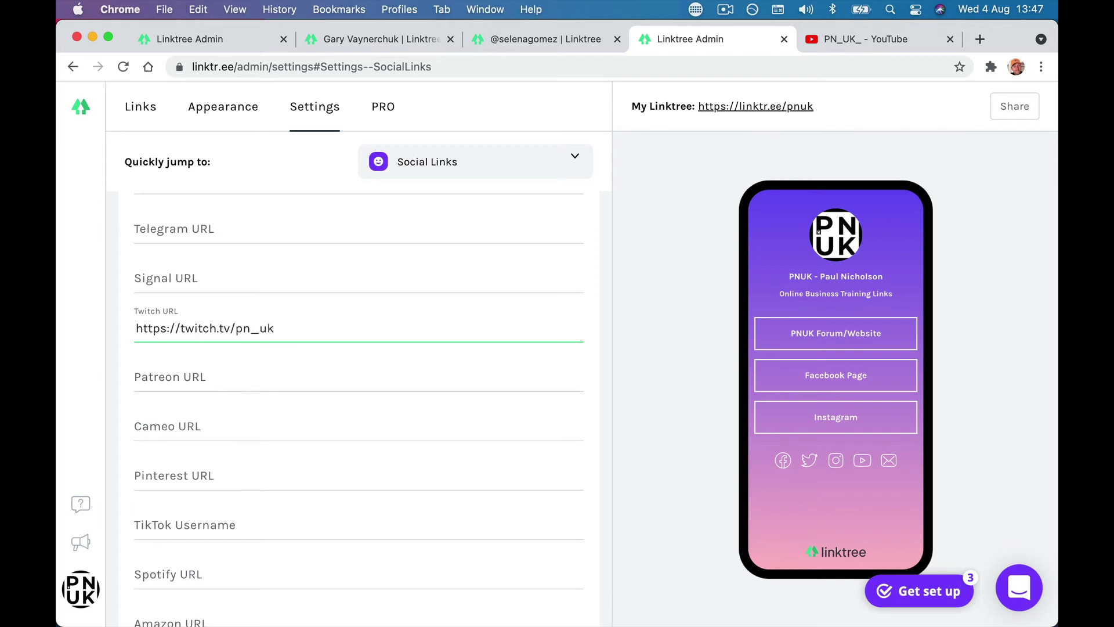
scroll(359, 410, down, 1)
scroll(359, 409, down, 3)
scroll(358, 409, down, 1)
scroll(218, 346, down, 1)
scroll(218, 347, down, 4)
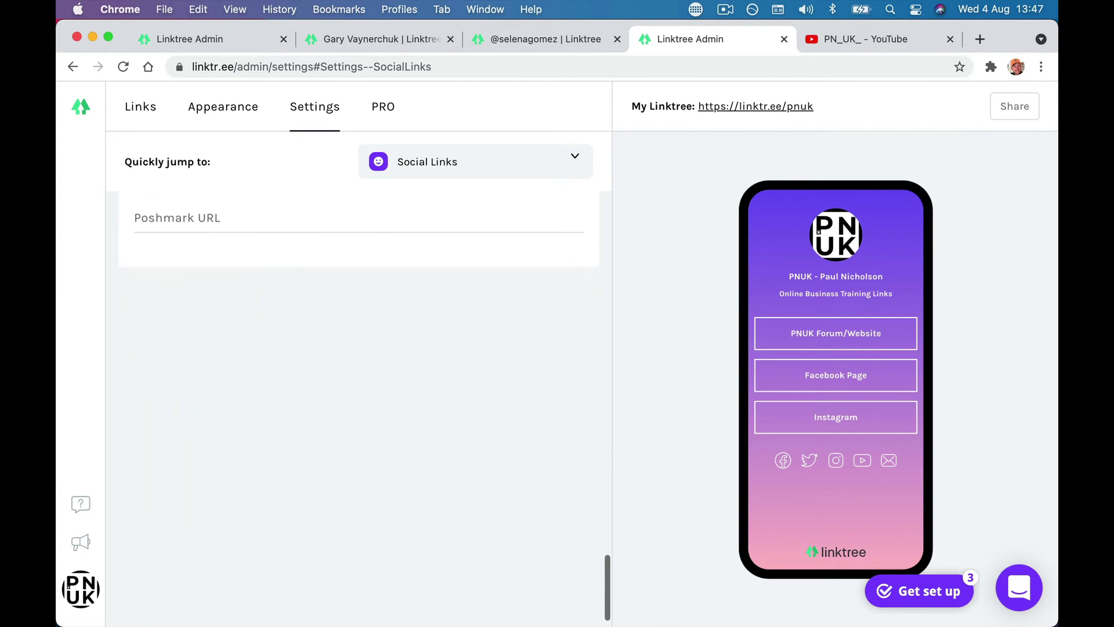
scroll(218, 347, up, 2)
scroll(217, 346, up, 7)
scroll(217, 347, up, 5)
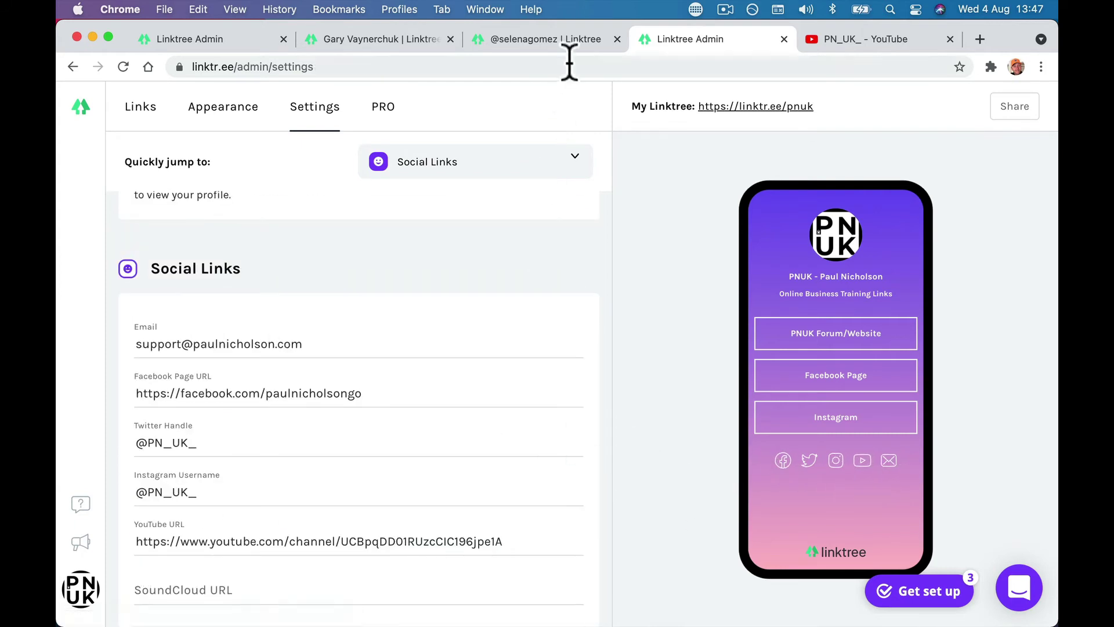
click(565, 38)
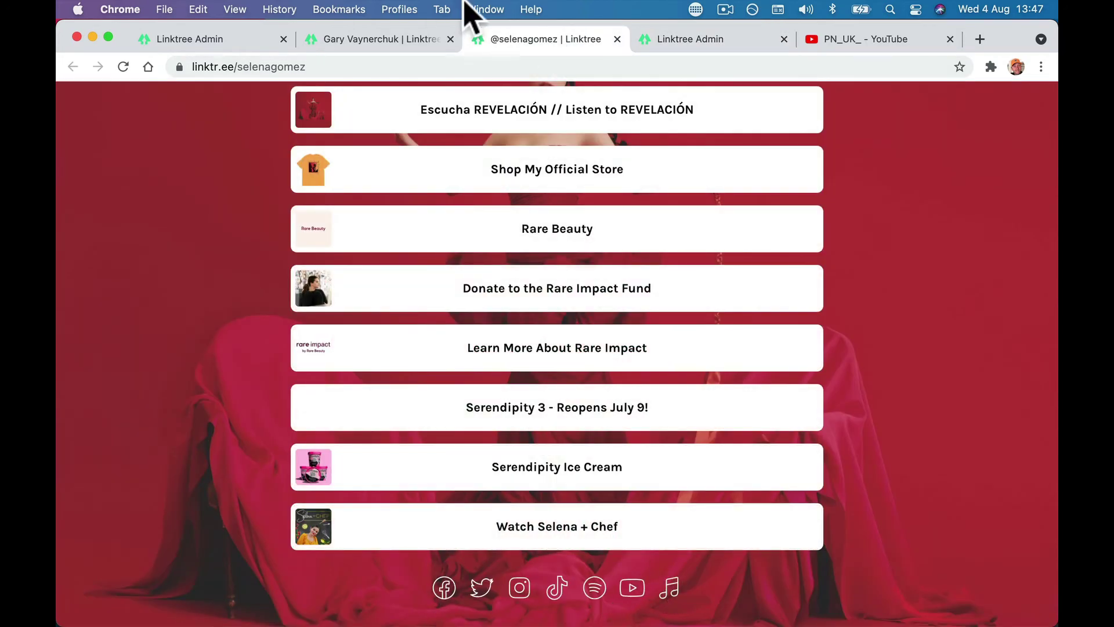
click(696, 40)
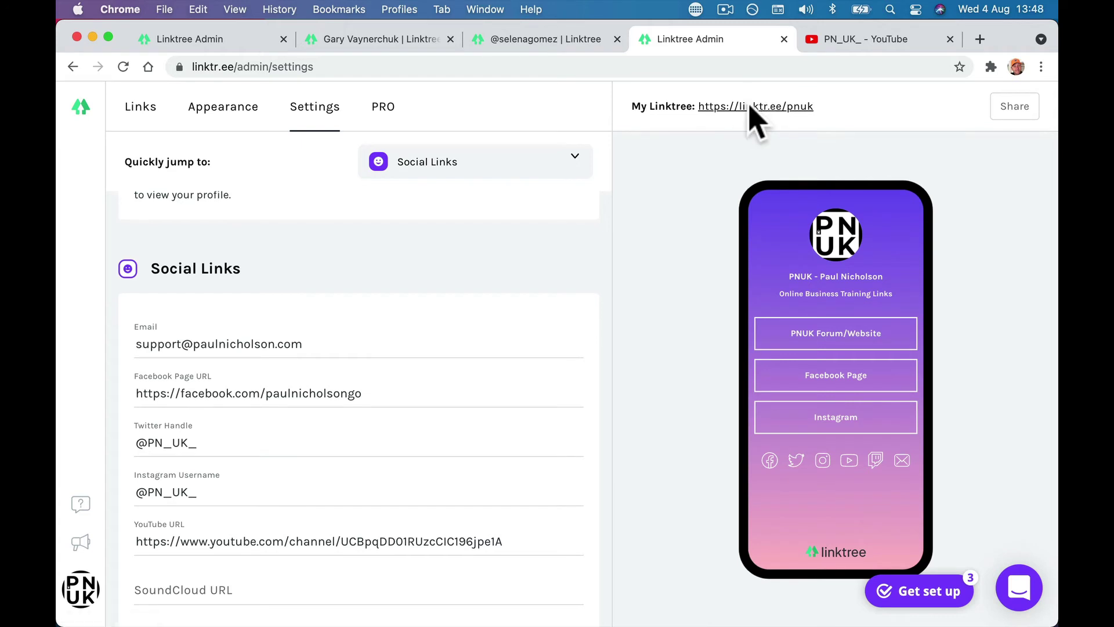
click(754, 109)
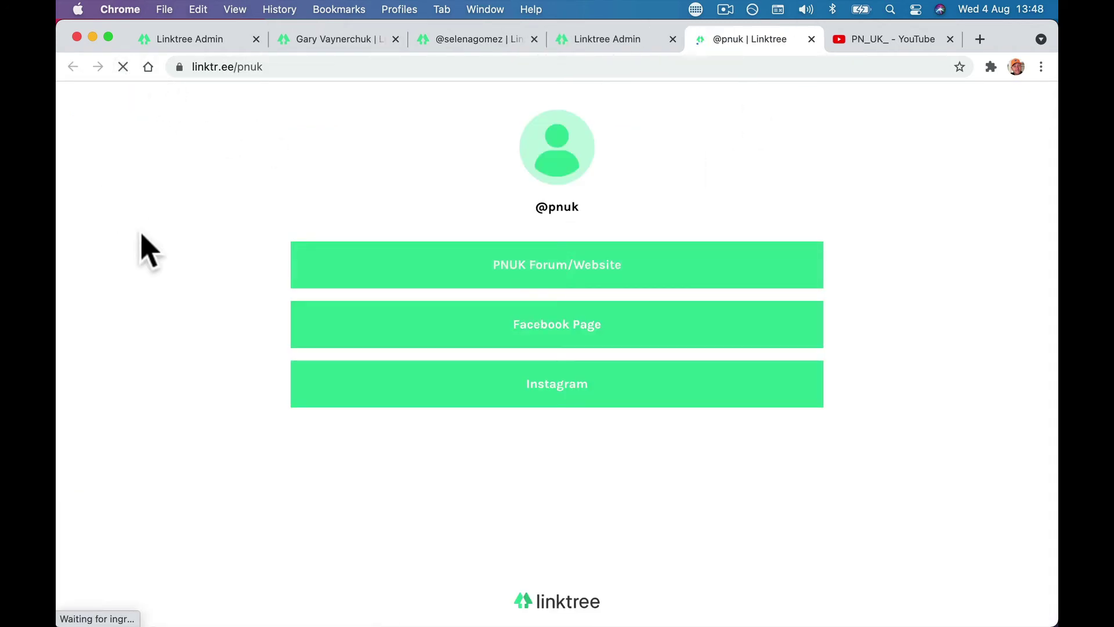
Reload the live linktr.ee/pnuk page to show the six social icons, then select its address.
click(124, 68)
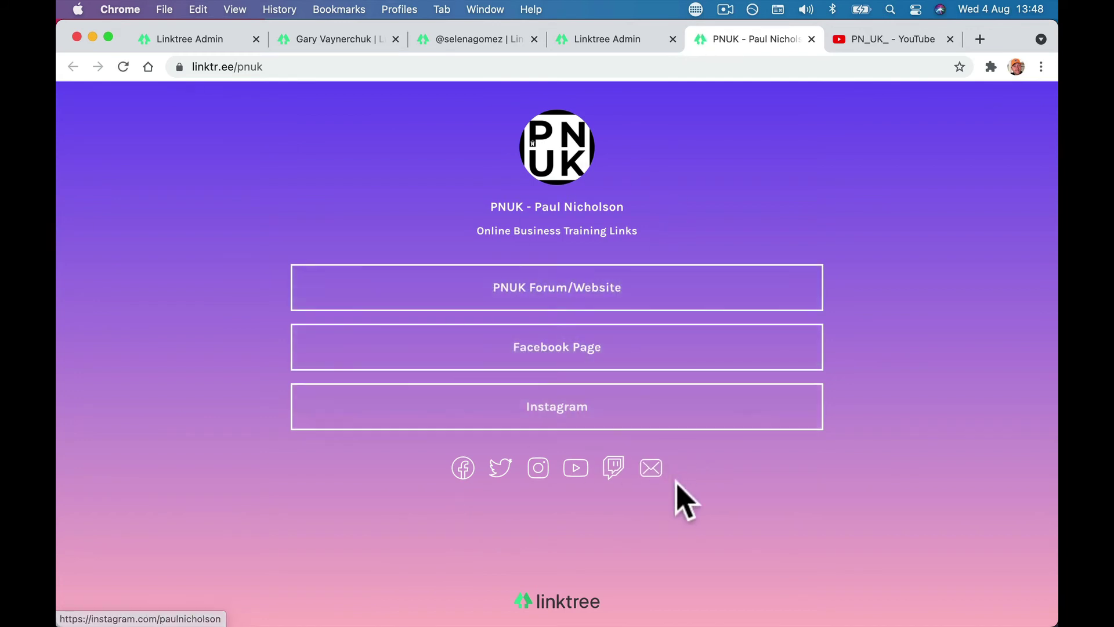
click(233, 68)
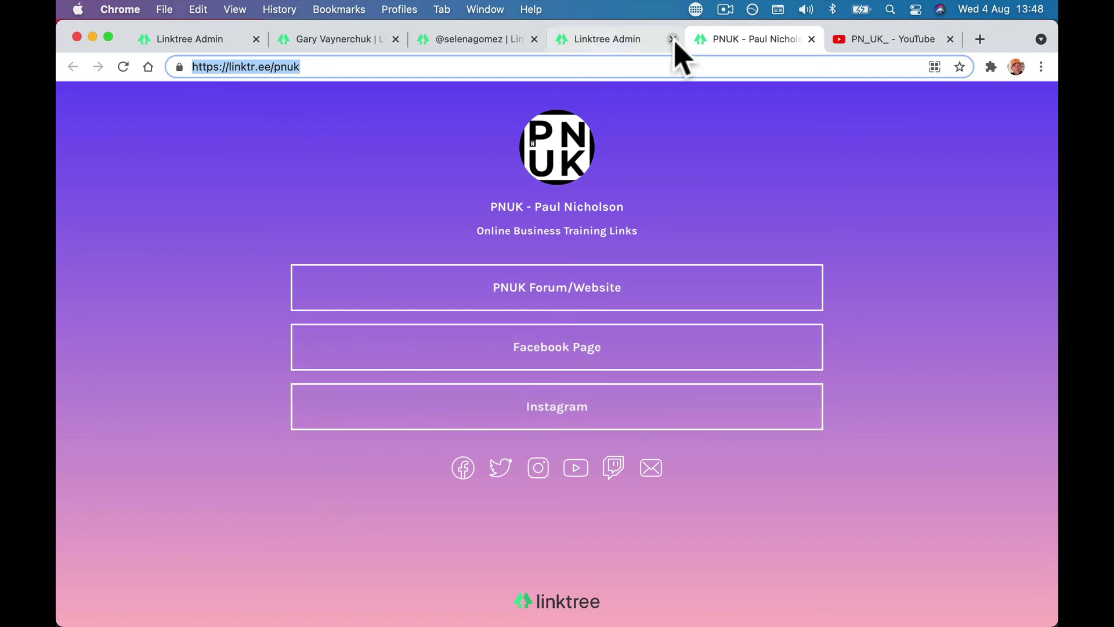
click(598, 44)
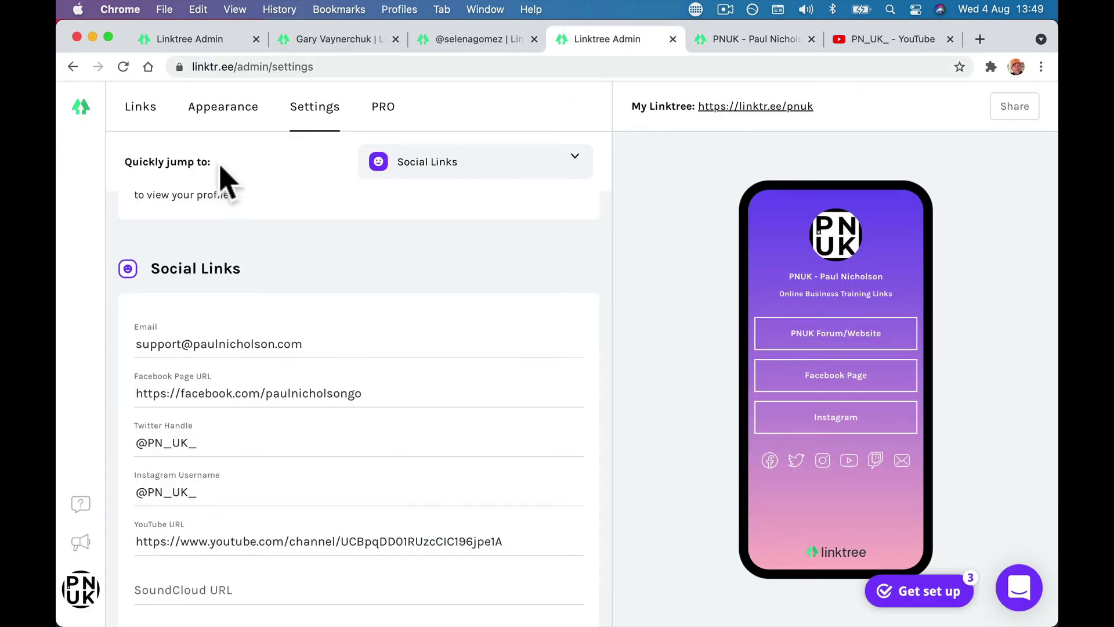
click(144, 113)
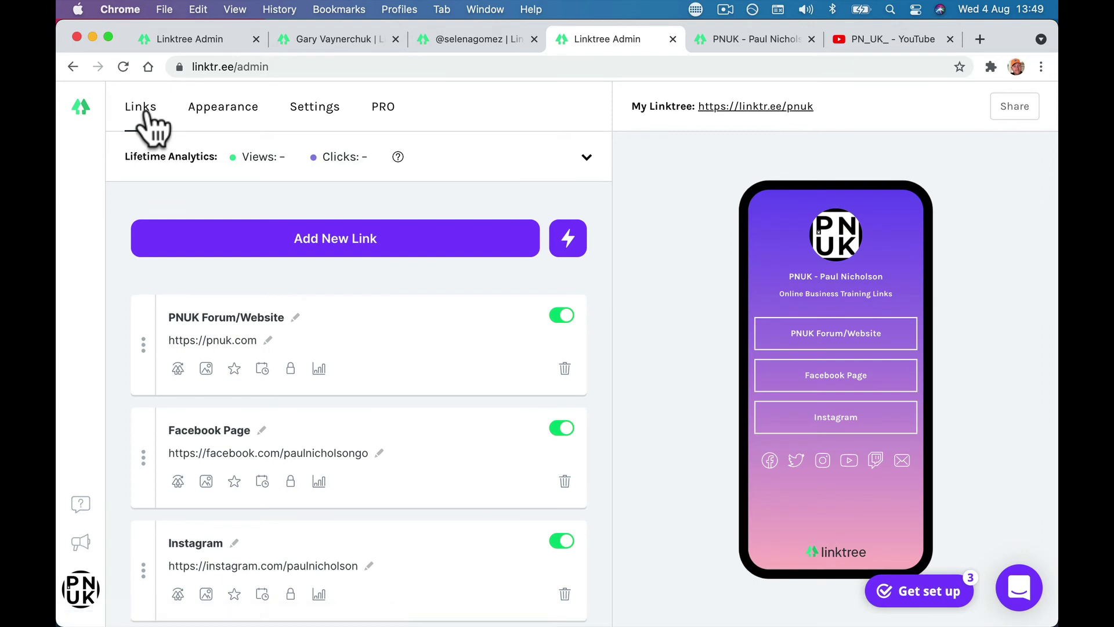
click(301, 244)
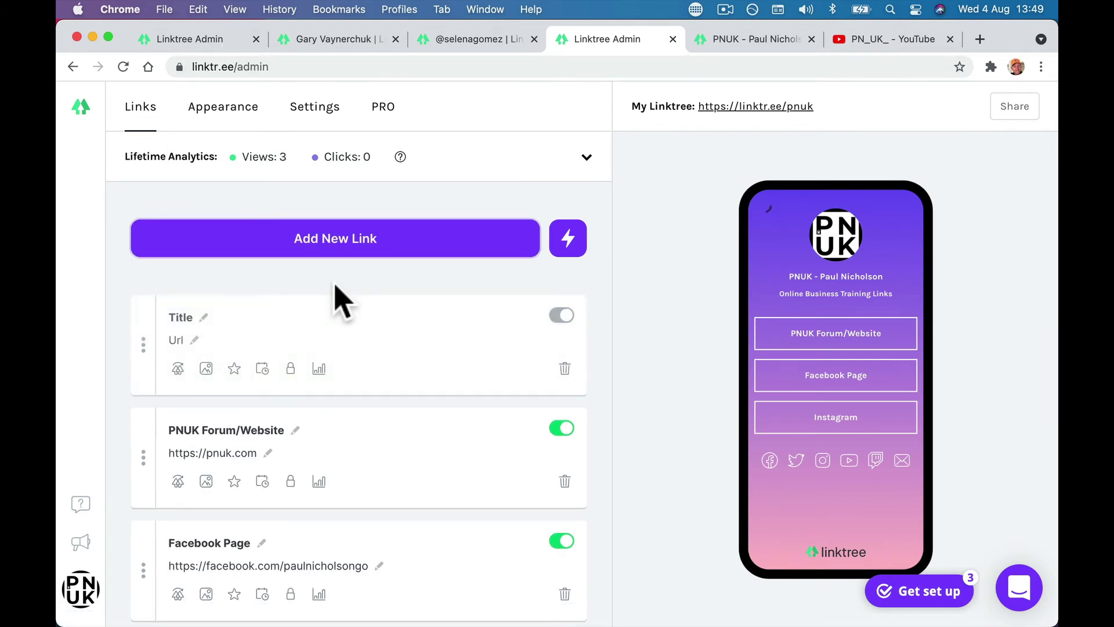
click(208, 316)
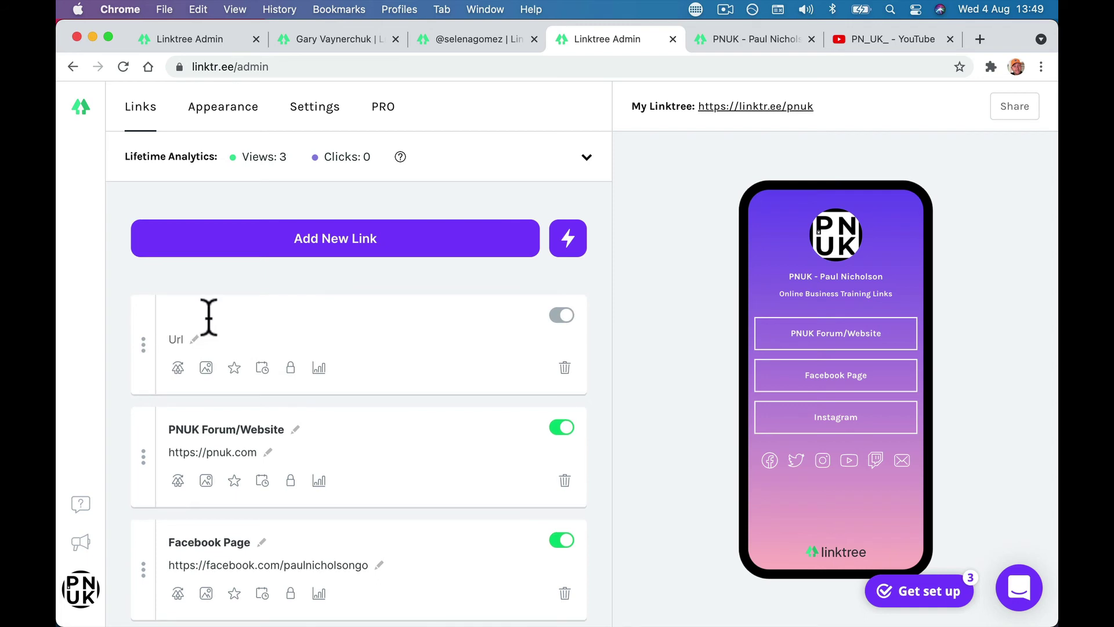
text(Only Fans)
key(Return)
click(193, 339)
text(O)
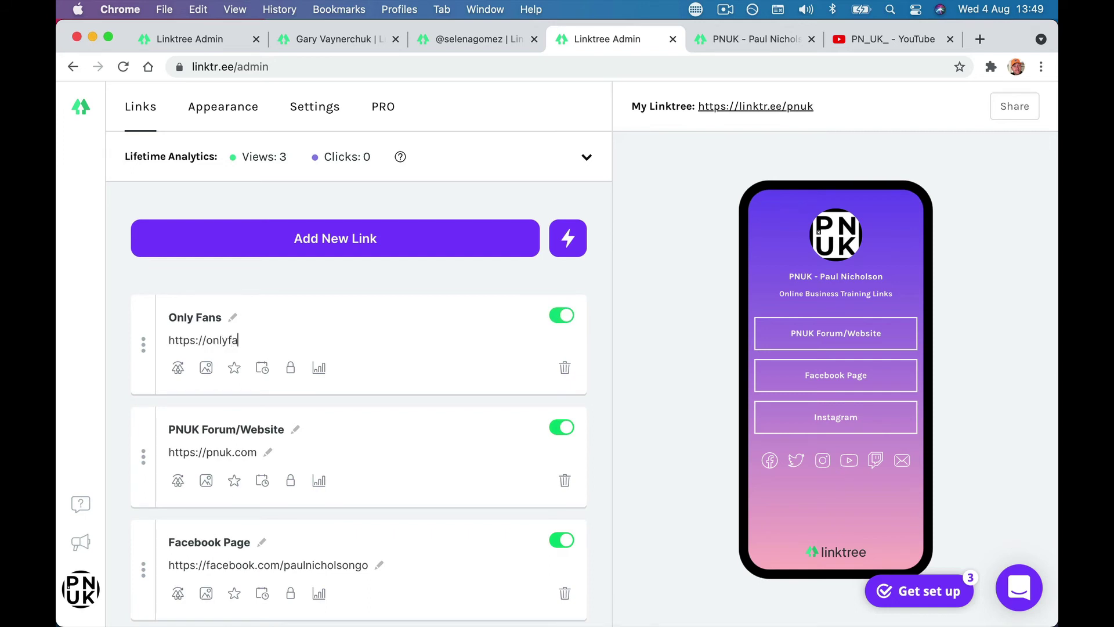
text(.com/pnu)
text(k)
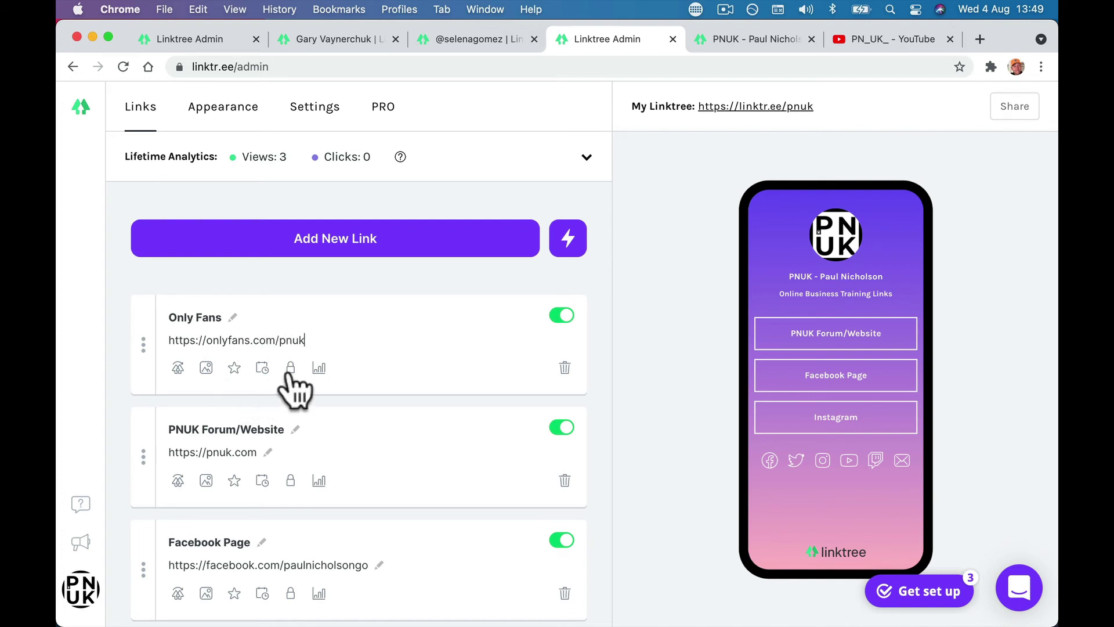
Open the Only Fans link's gating options and expand the Sensitive Content details.
click(290, 368)
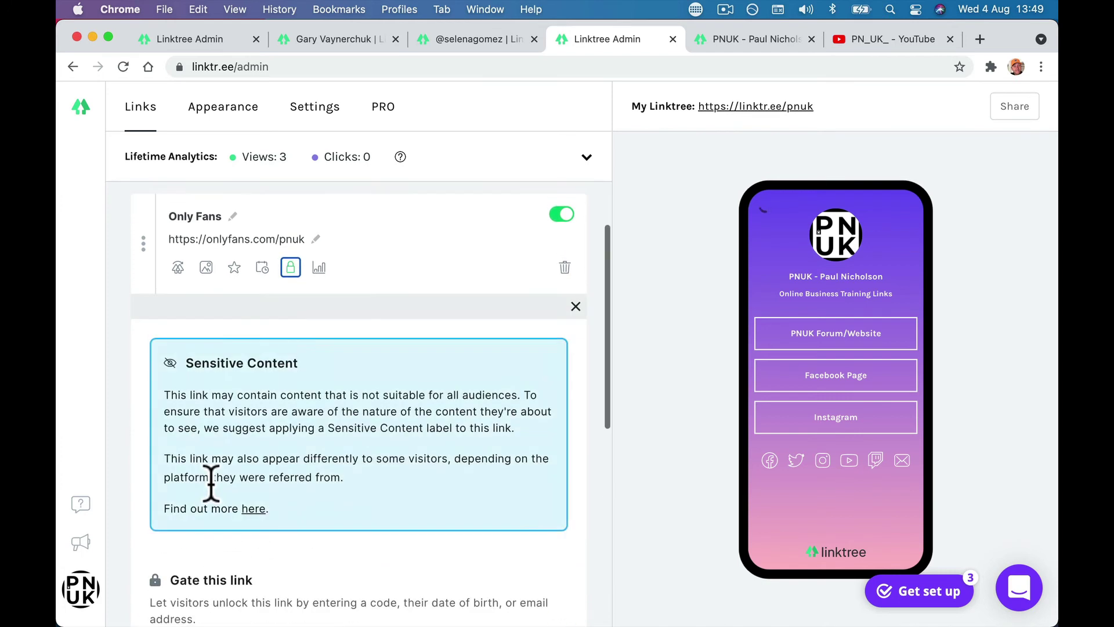
scroll(281, 478, down, 2)
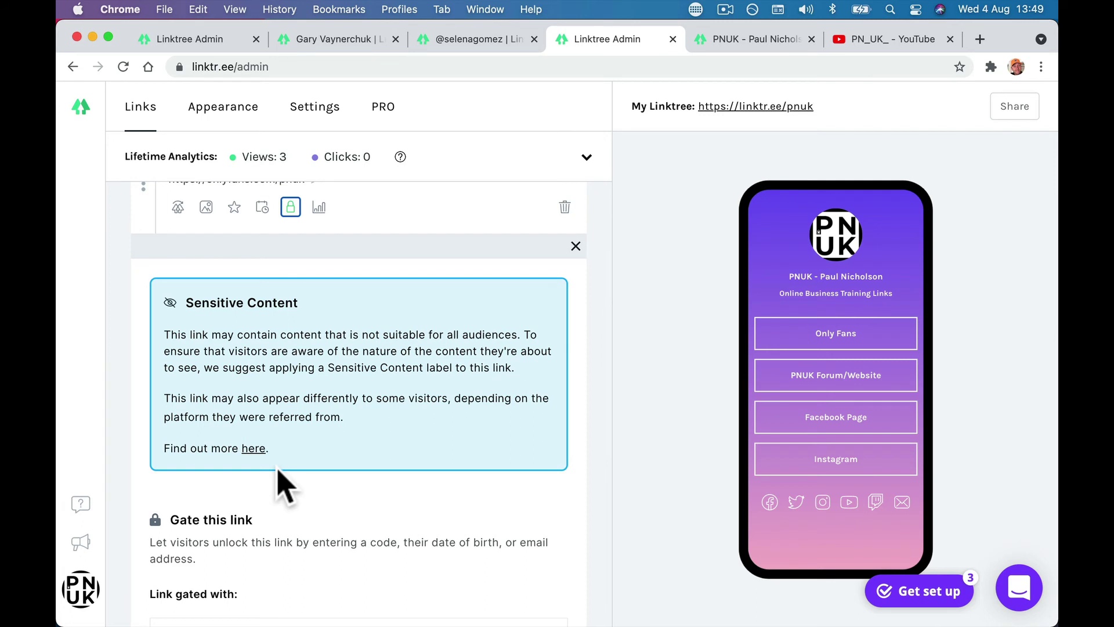
scroll(281, 485, down, 1)
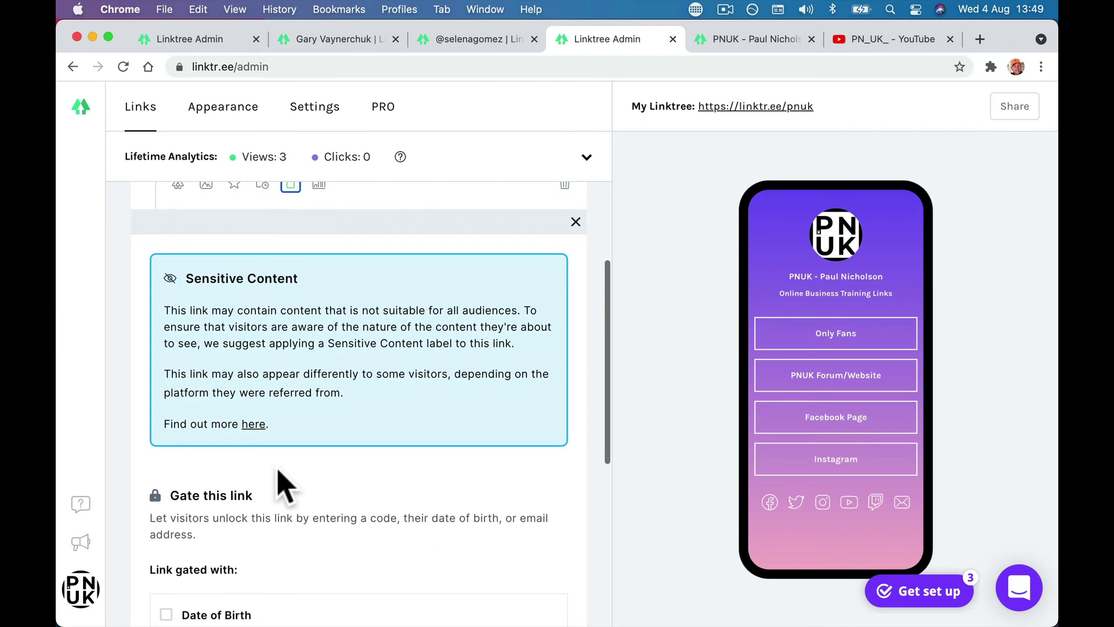
scroll(280, 485, down, 1)
scroll(281, 485, down, 2)
scroll(281, 485, down, 1)
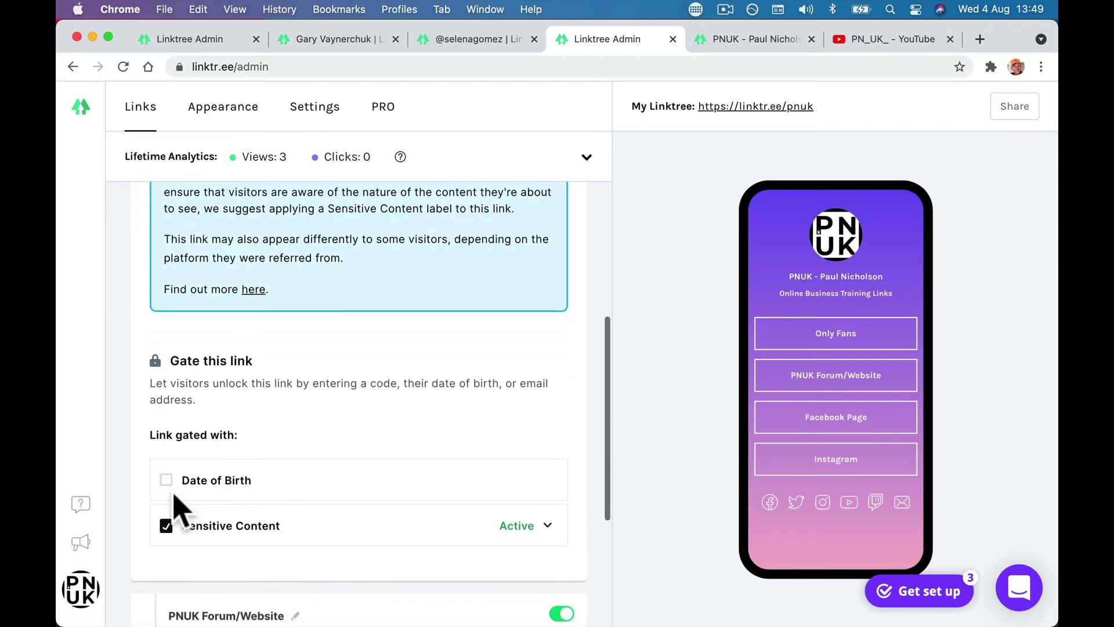
click(545, 527)
scroll(348, 574, down, 2)
scroll(461, 456, up, 1)
scroll(461, 457, up, 2)
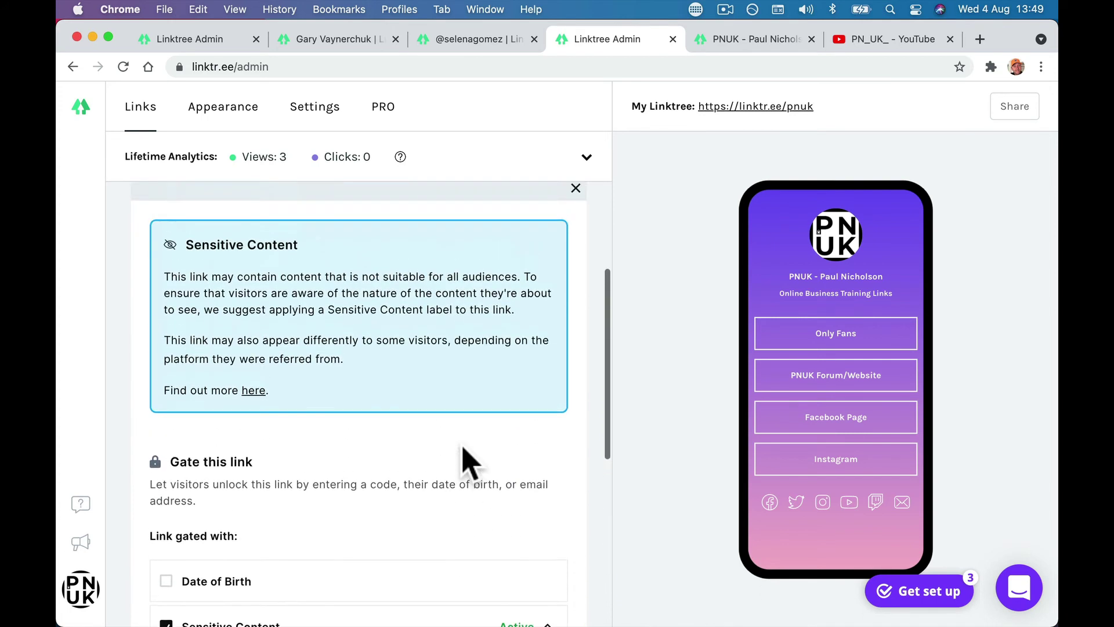
scroll(461, 457, up, 2)
scroll(461, 457, up, 1)
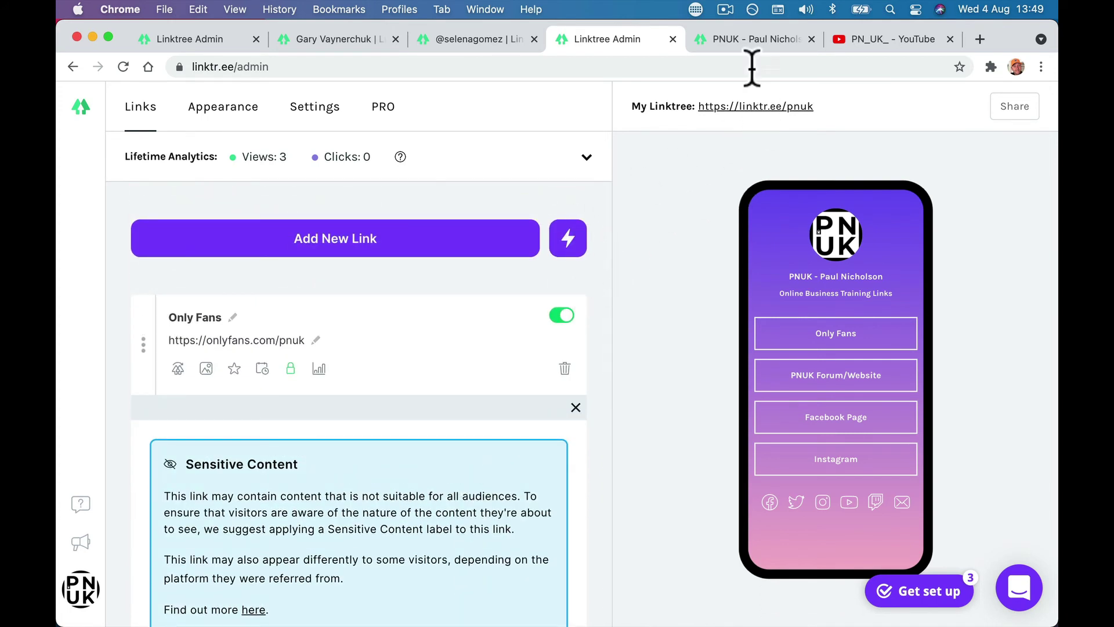
click(745, 42)
click(123, 67)
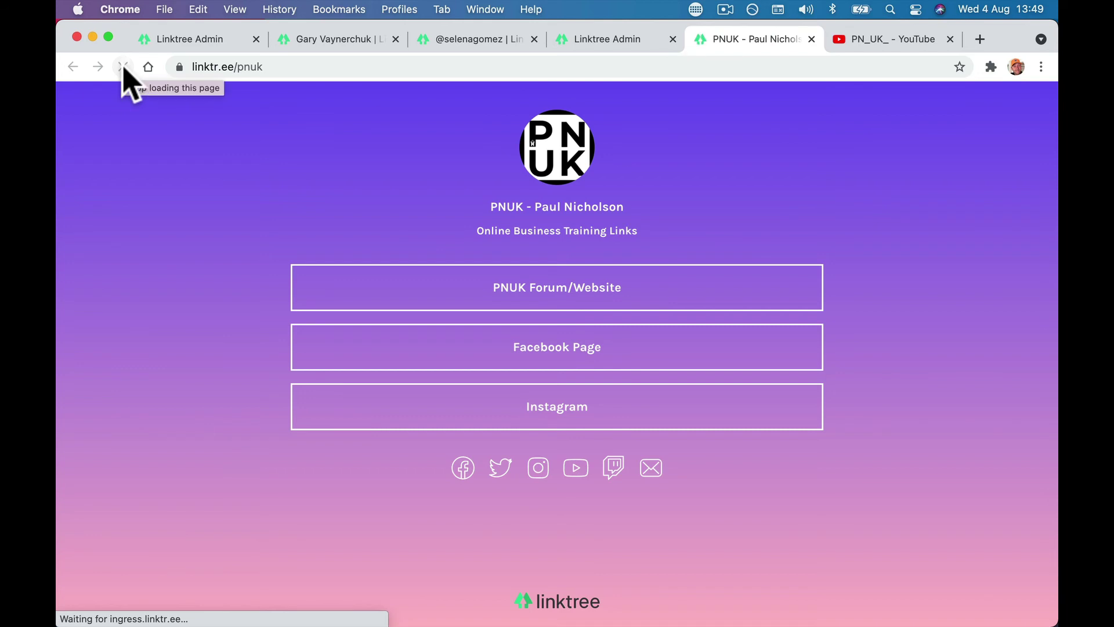
click(123, 67)
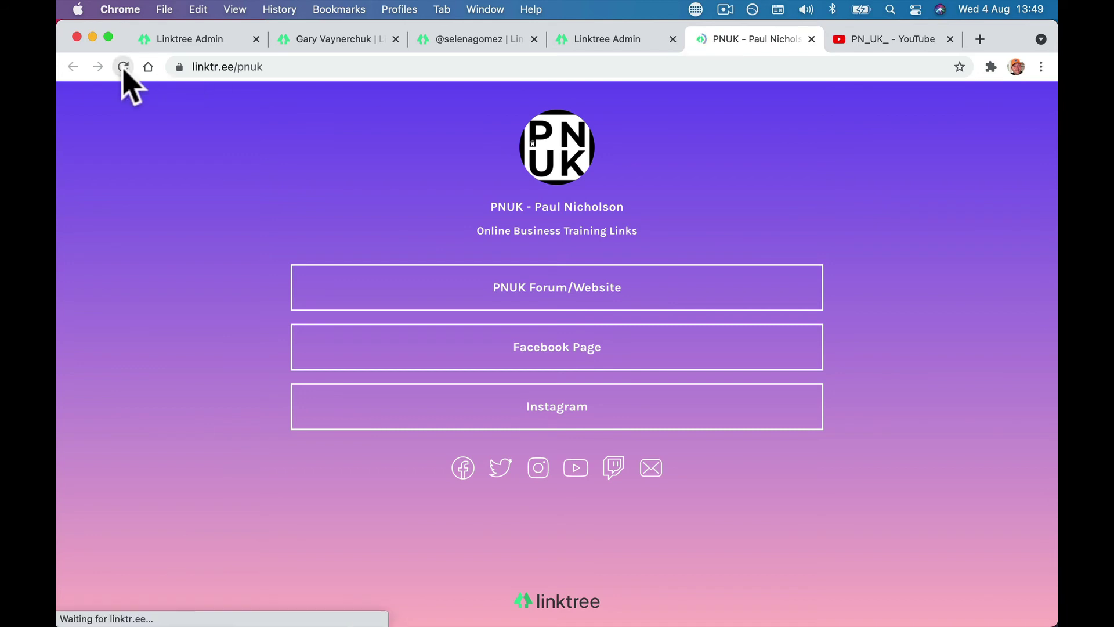
click(311, 299)
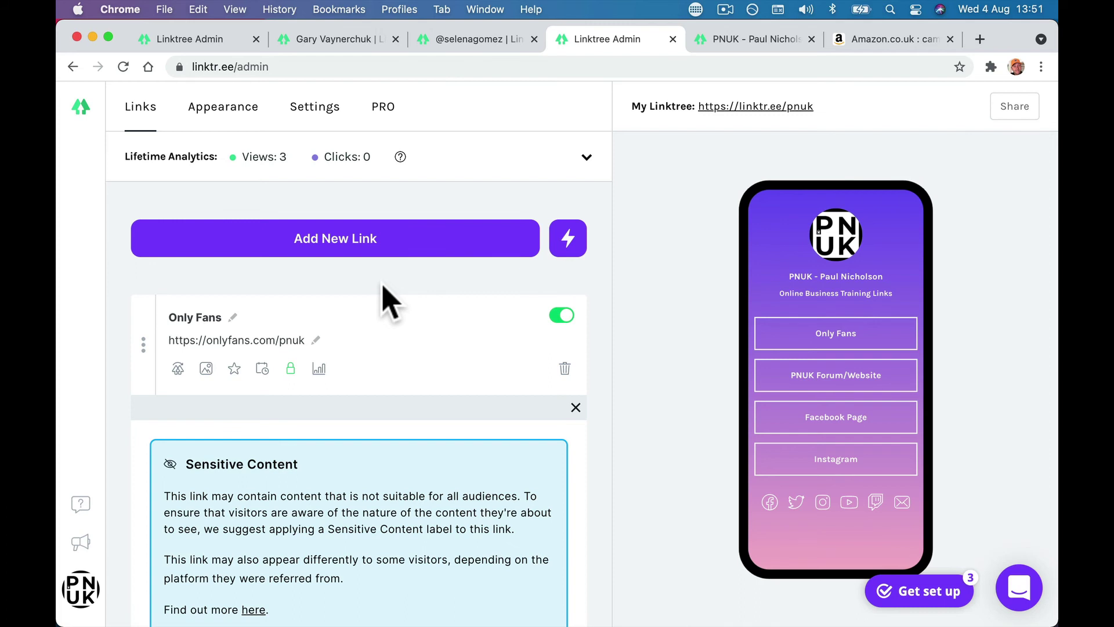
Add a blank link titled 'The Camera I Use', then revise it to 'The Camera I Recommend'.
click(361, 233)
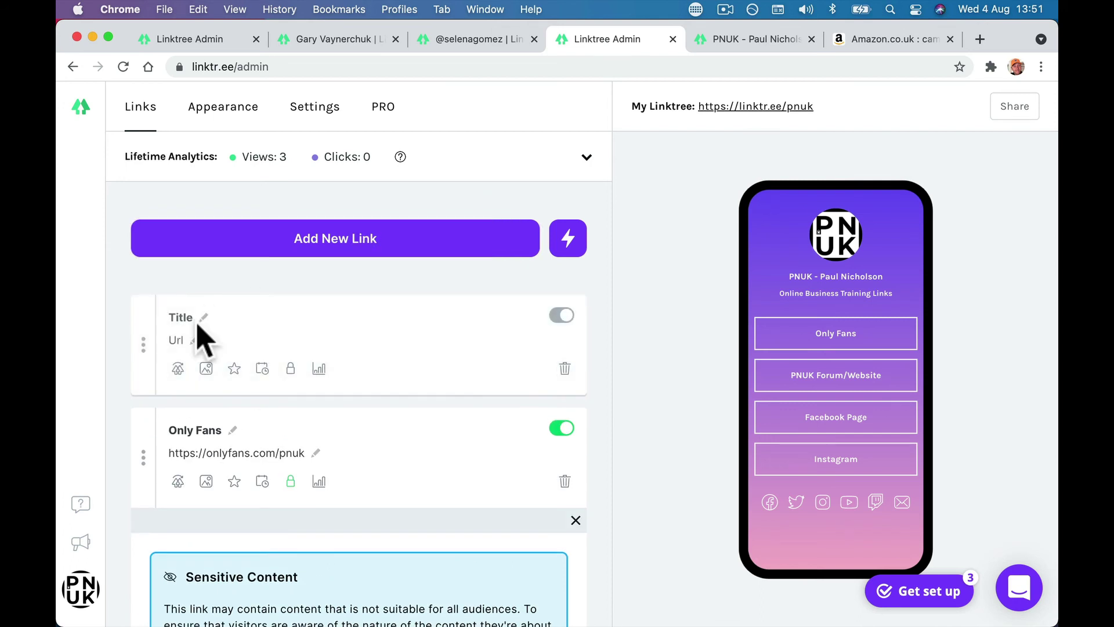
click(210, 318)
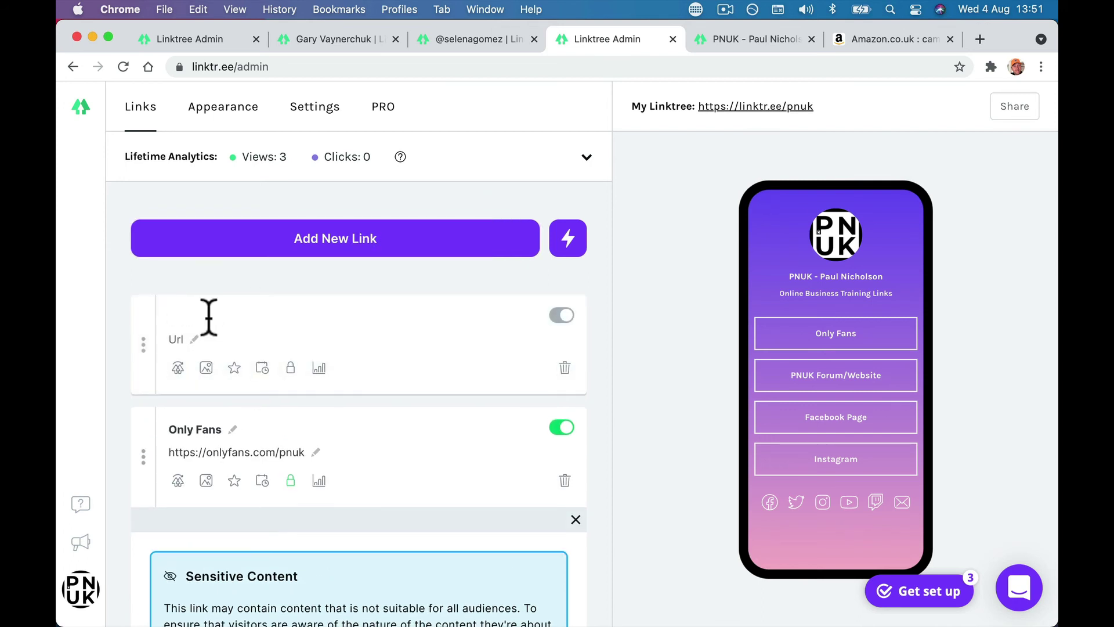
text(The Camera I Recommend)
click(204, 359)
click(273, 318)
drag(243, 317, 274, 318)
text(Recommend)
click(249, 342)
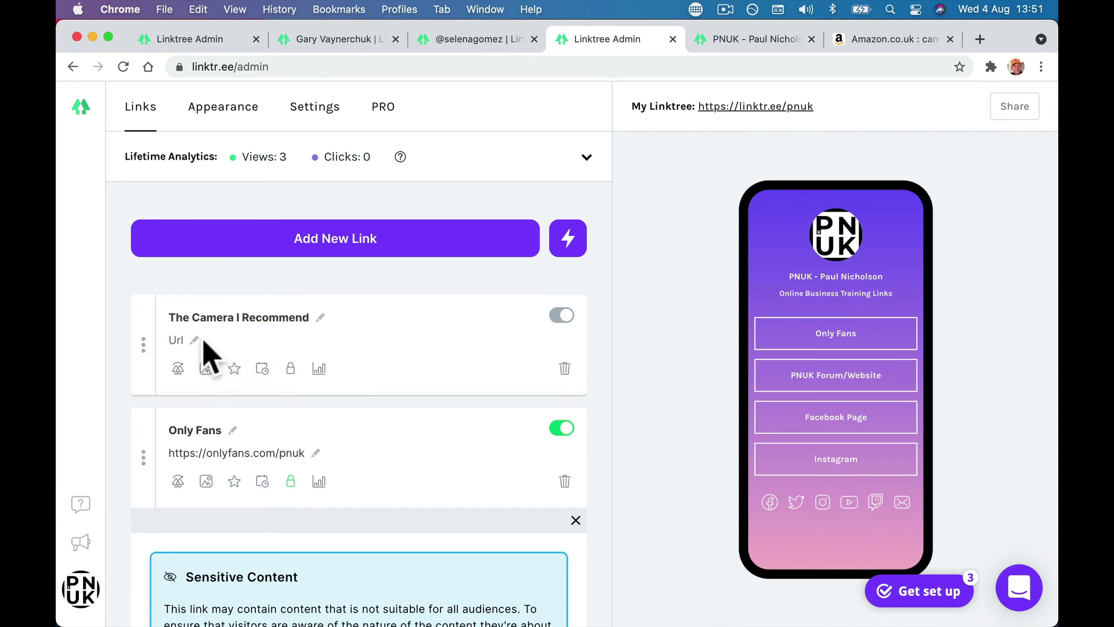
Copy a SiteStripe text short link for the red AbergBest camera on Amazon.
click(872, 43)
scroll(510, 455, down, 3)
scroll(319, 423, down, 1)
scroll(522, 523, down, 5)
click(391, 323)
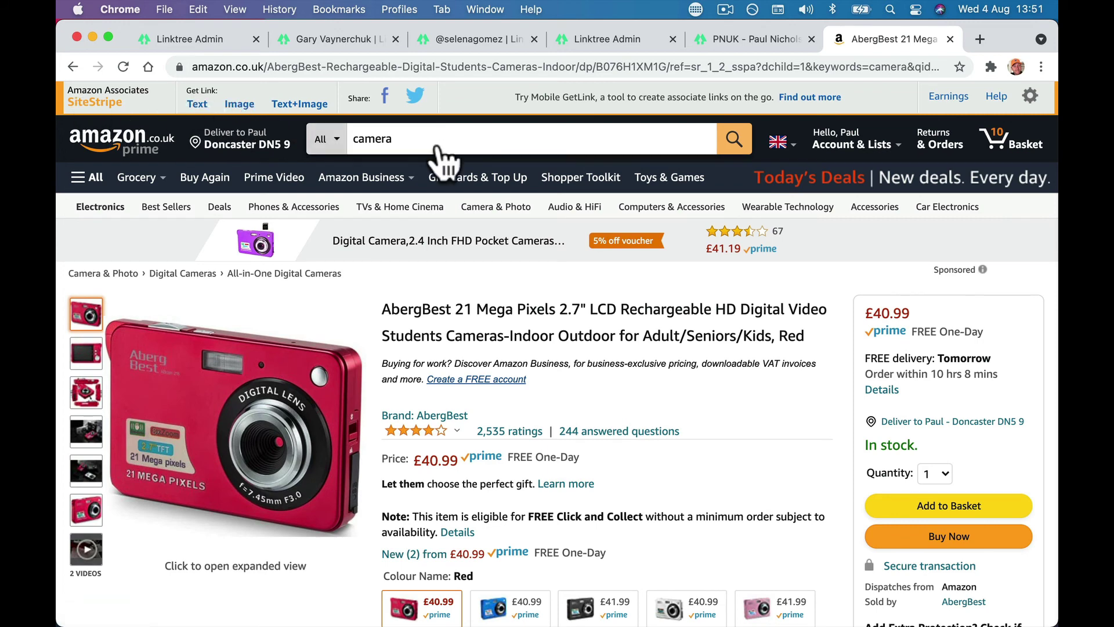
click(198, 100)
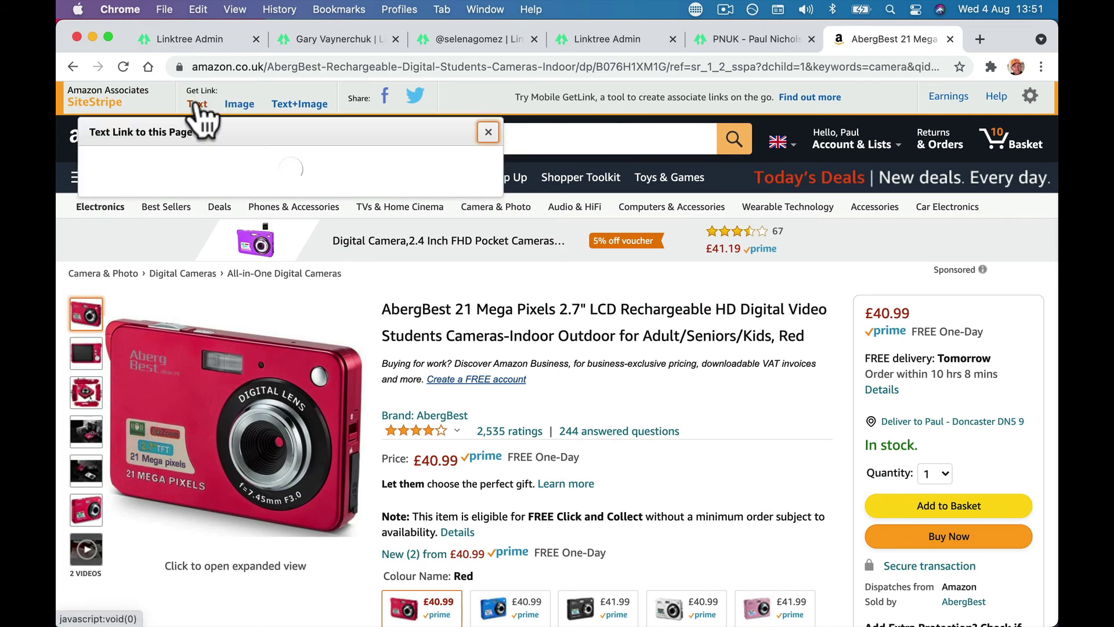
right_click(184, 268)
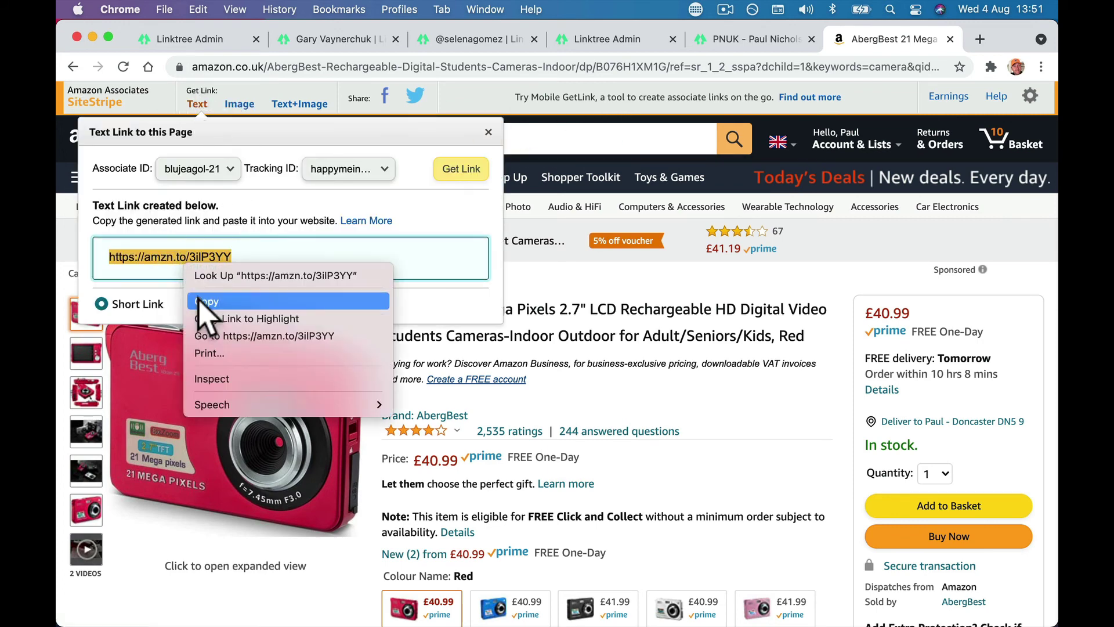
click(207, 301)
Paste the Amazon short link into The Camera I Recommend's URL field in Linktree admin.
click(715, 43)
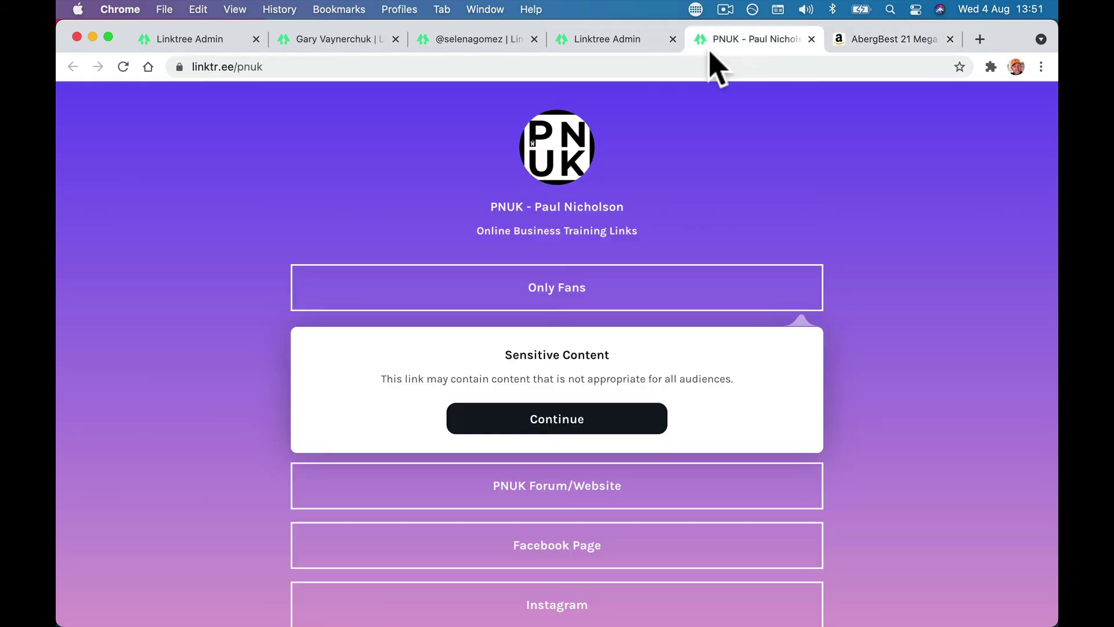
click(484, 43)
click(557, 48)
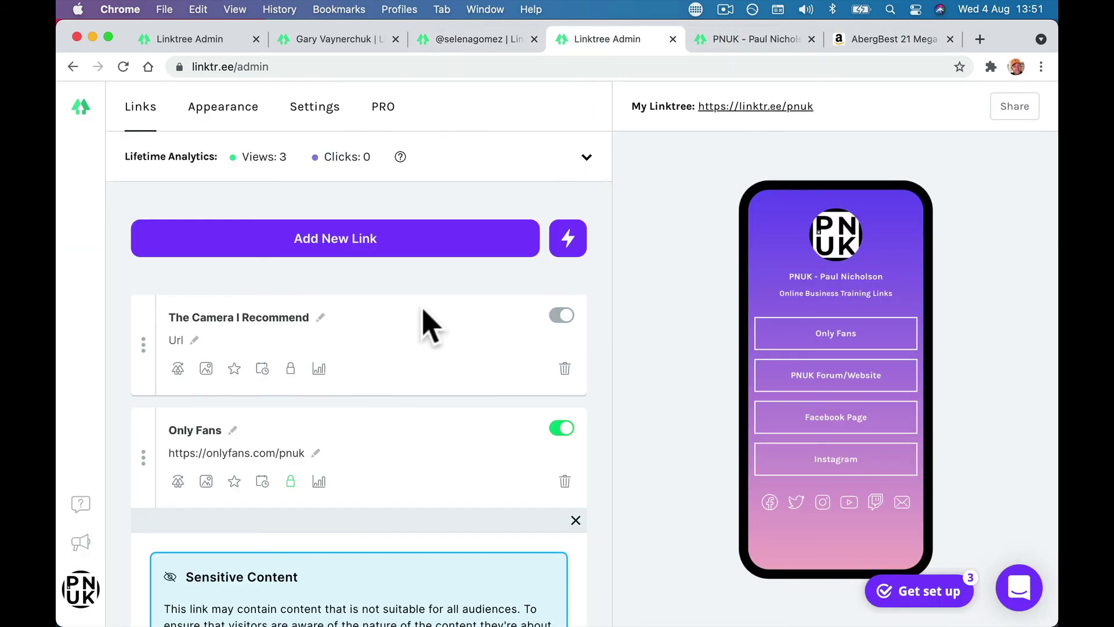
click(190, 341)
key(super+v)
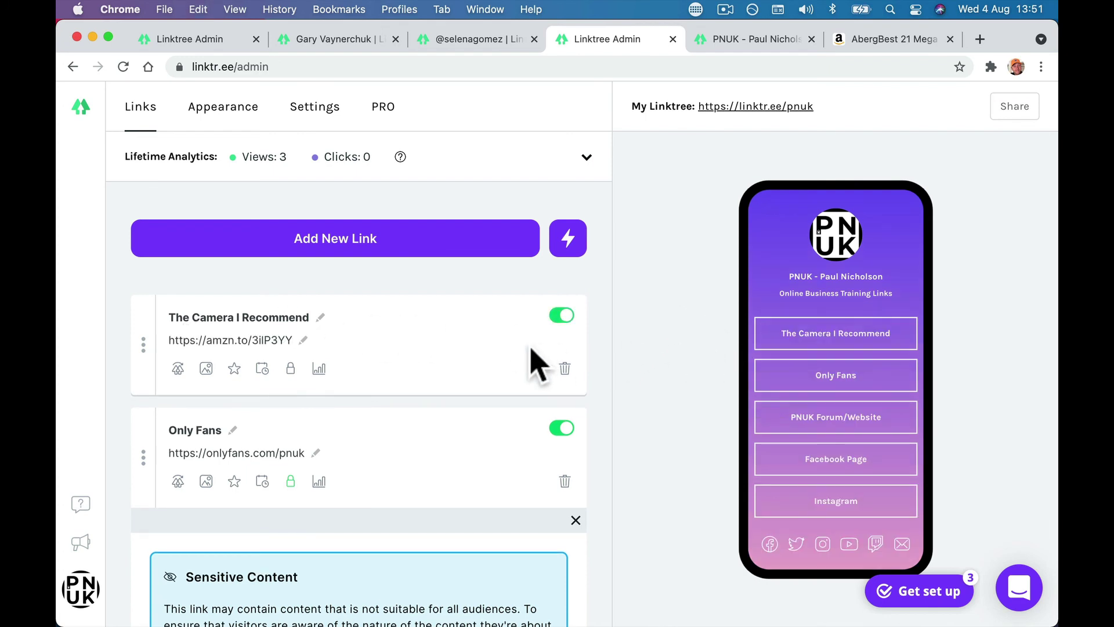
Reload the live pnuk page, test The Camera I Recommend link, and close the Amazon page.
click(767, 48)
click(122, 66)
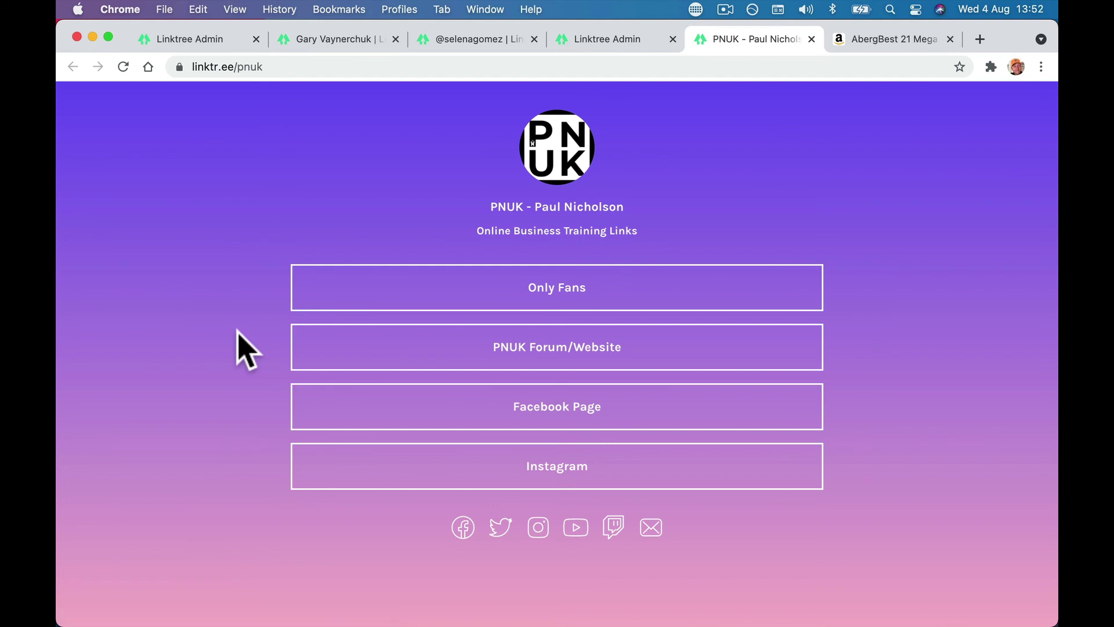
click(122, 66)
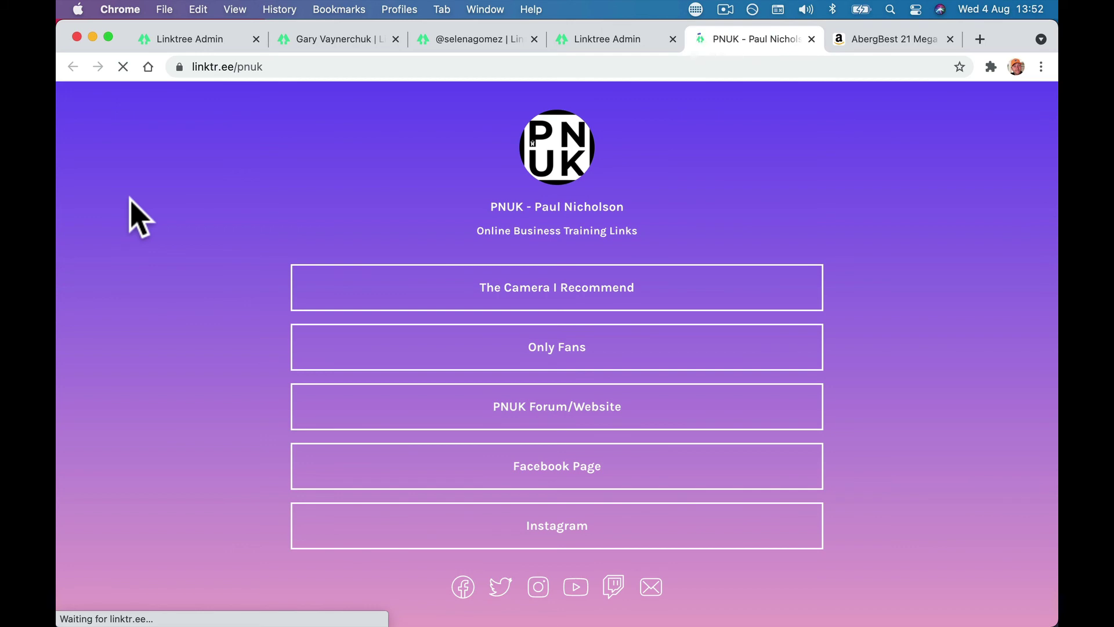
click(483, 293)
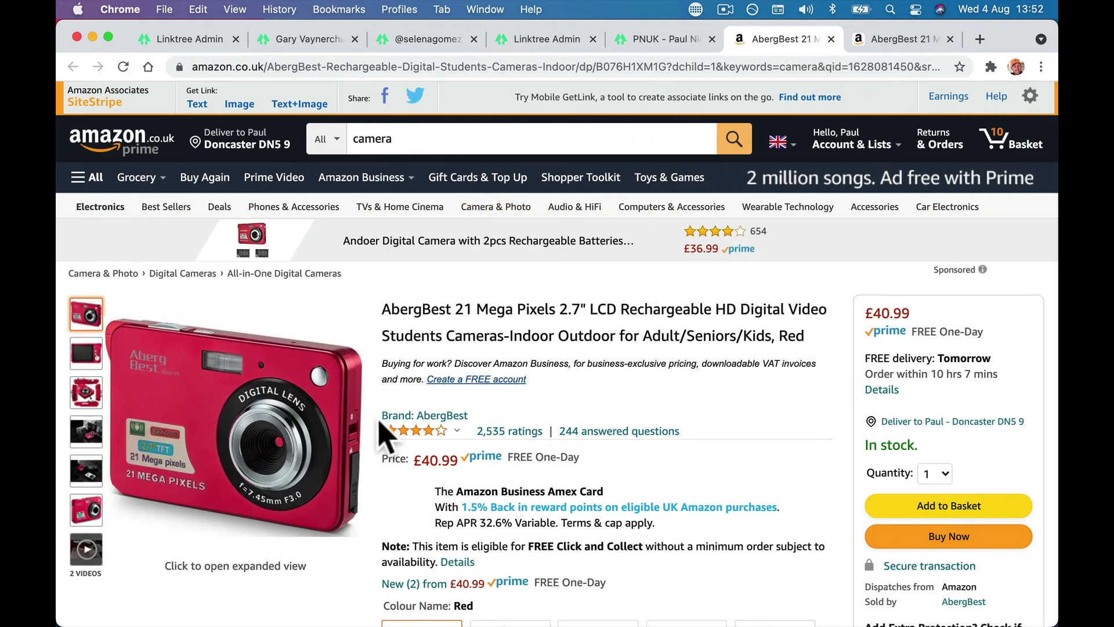
click(833, 40)
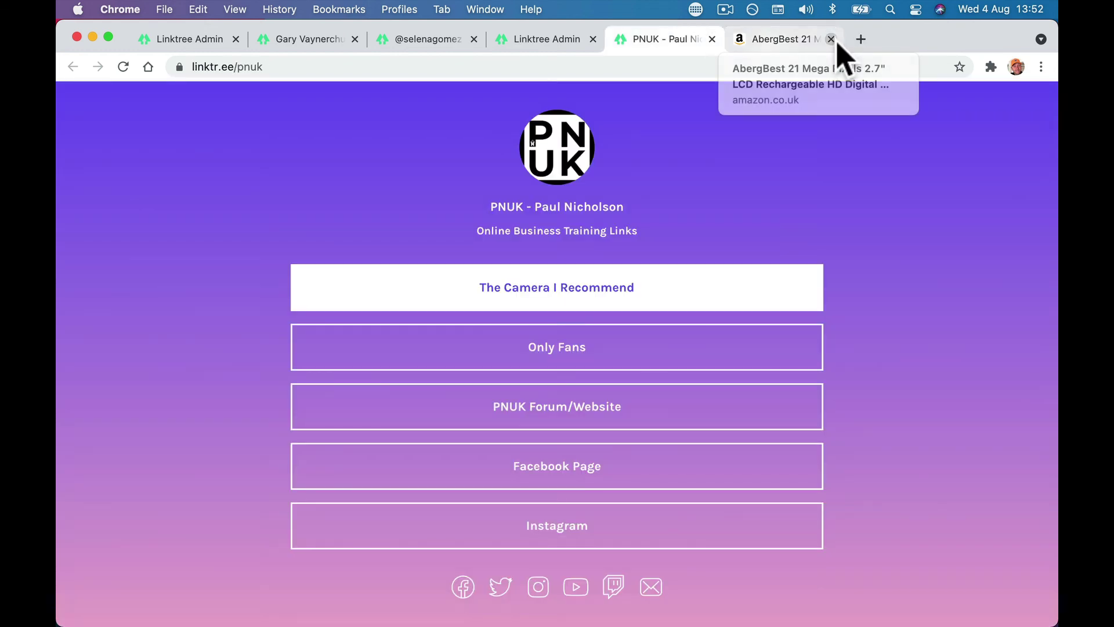
click(841, 47)
Switch on the 'Support the cause' anti-racism banner, then bring up the Appearance settings.
key(super+4)
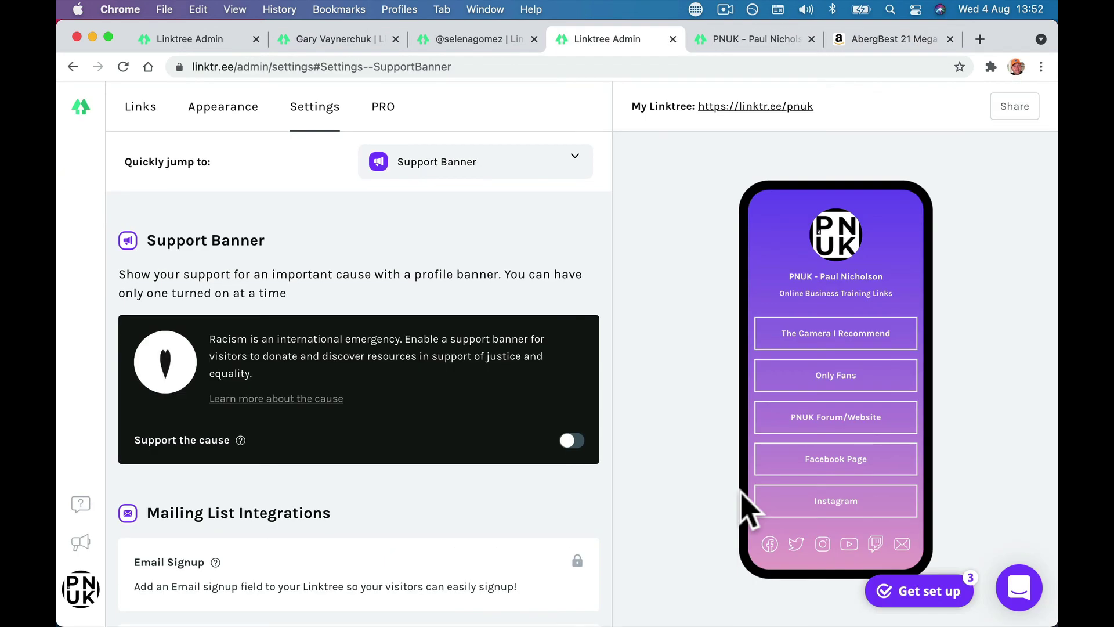
click(574, 446)
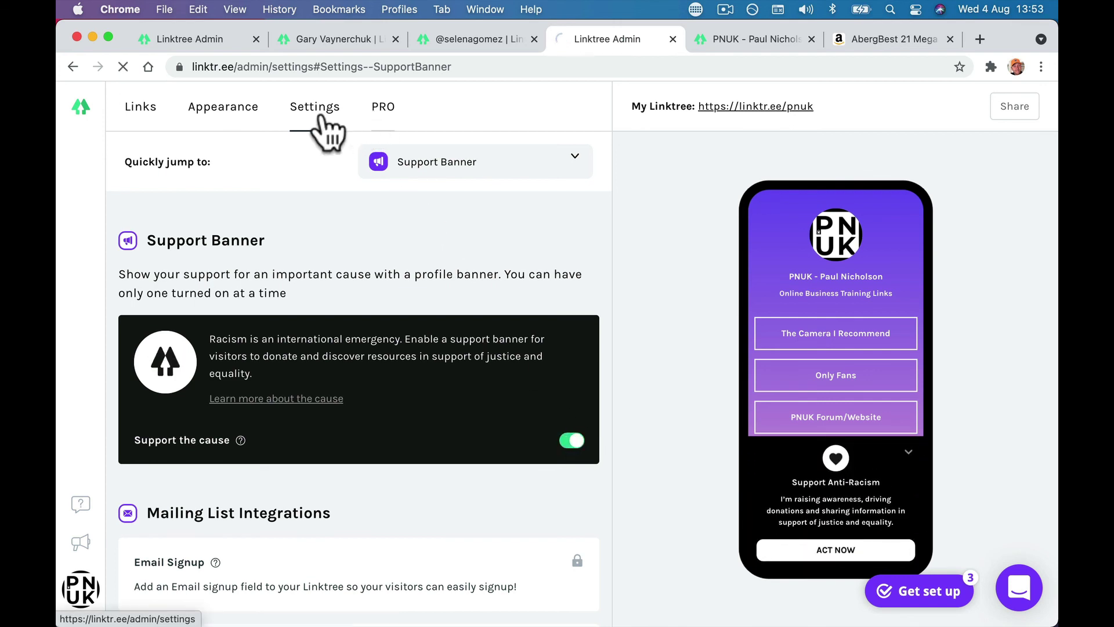
click(240, 120)
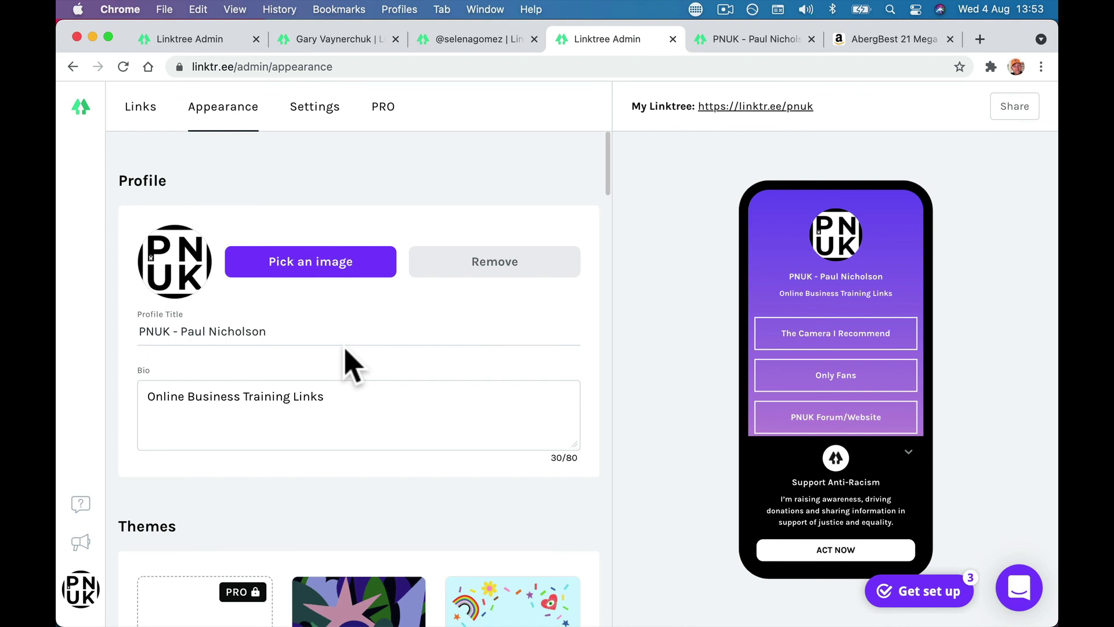
Reload the live pnuk page until the anti-racism banner shows beneath the links.
click(736, 42)
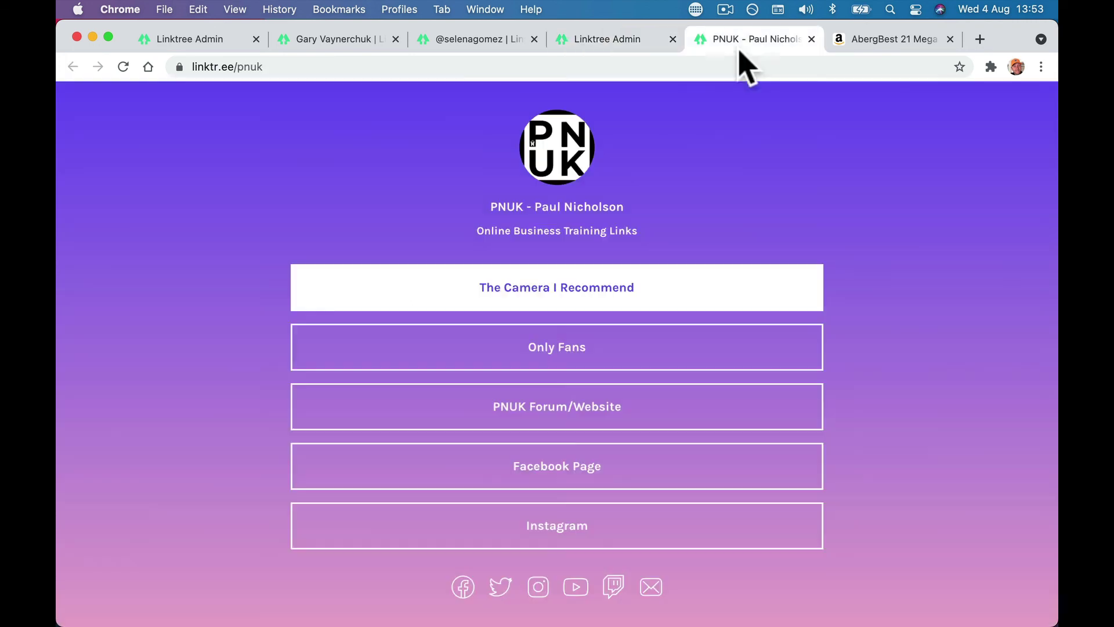
click(124, 68)
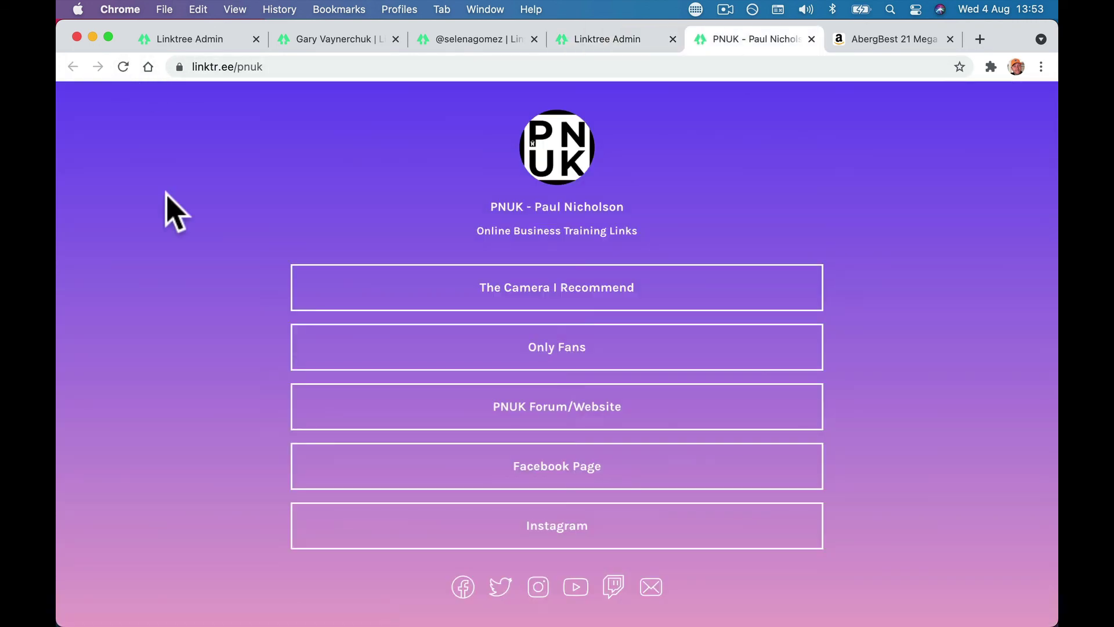
click(123, 67)
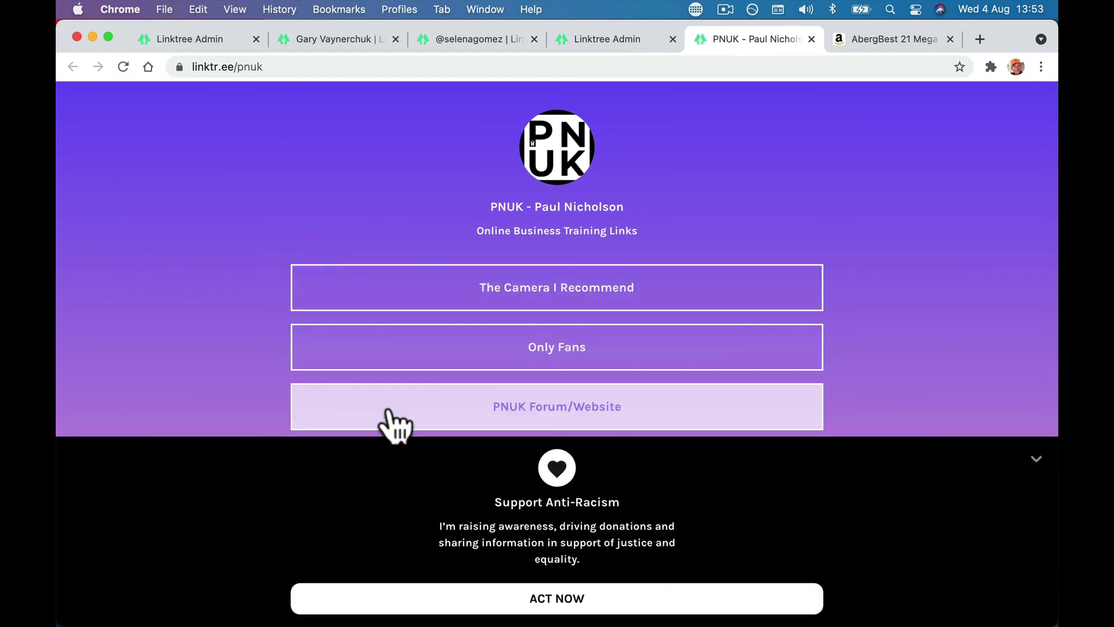
Copy the linktr.ee/pnuk address from the address bar.
click(291, 66)
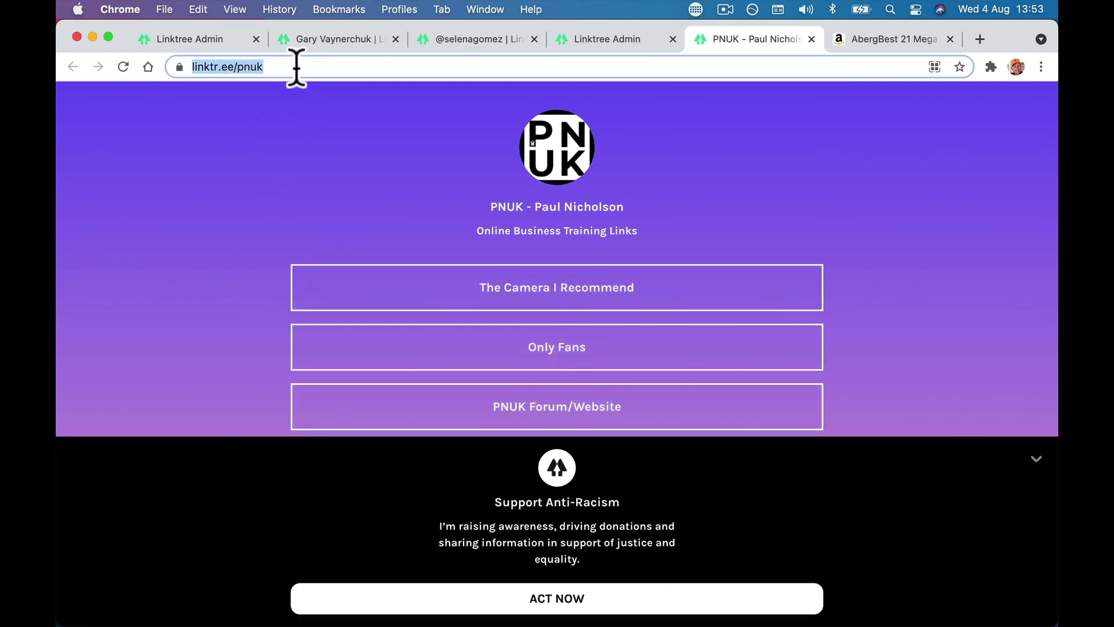
right_click(282, 67)
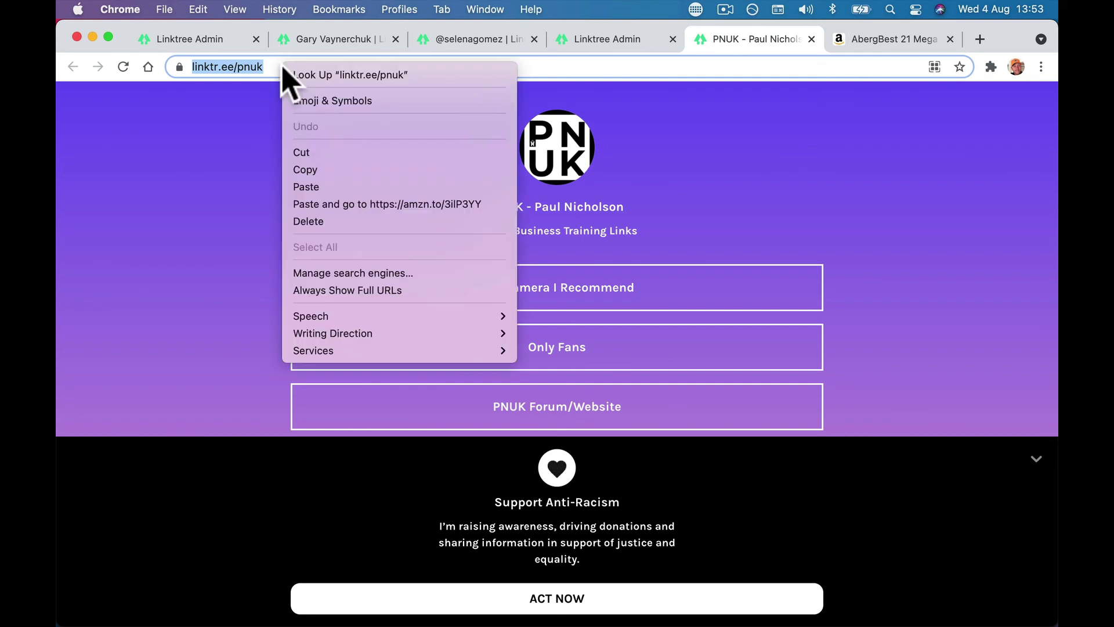
click(311, 171)
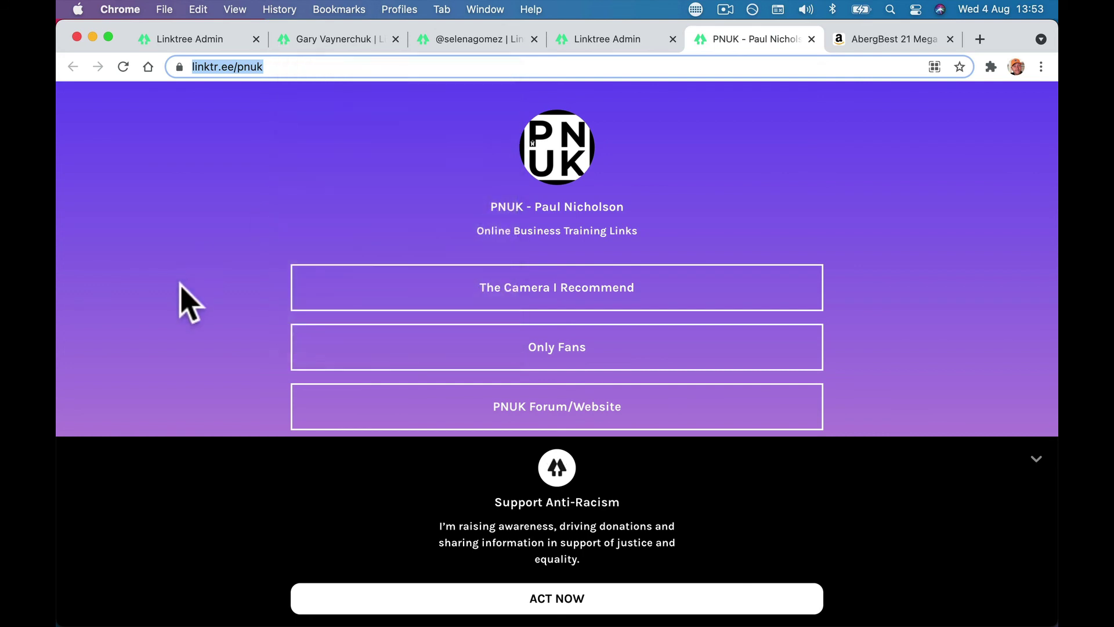